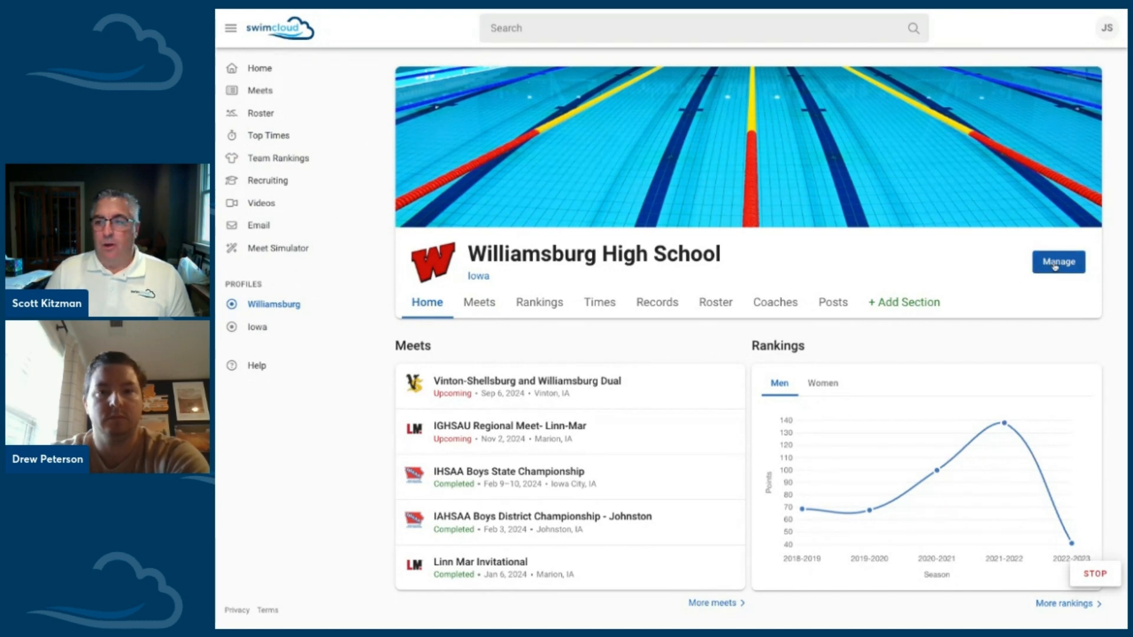
Step: Open the management area for Williamsburg High School, view its About details, and go to the team roster
{"action": "left_click", "coordinate": [1054, 265]}
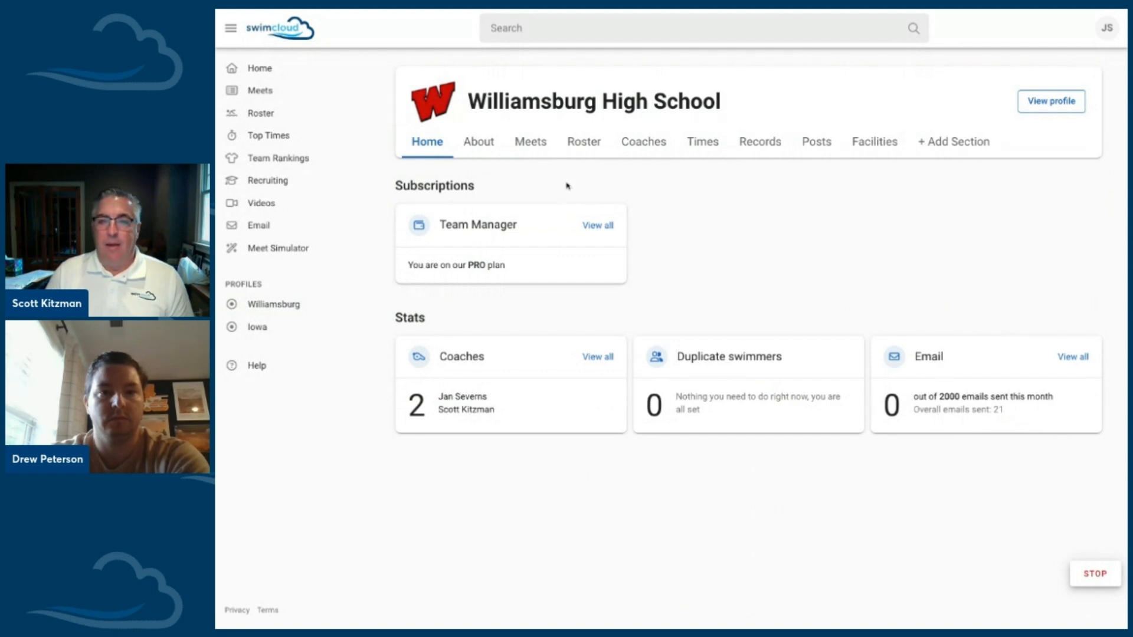
{"action": "left_click", "coordinate": [486, 149]}
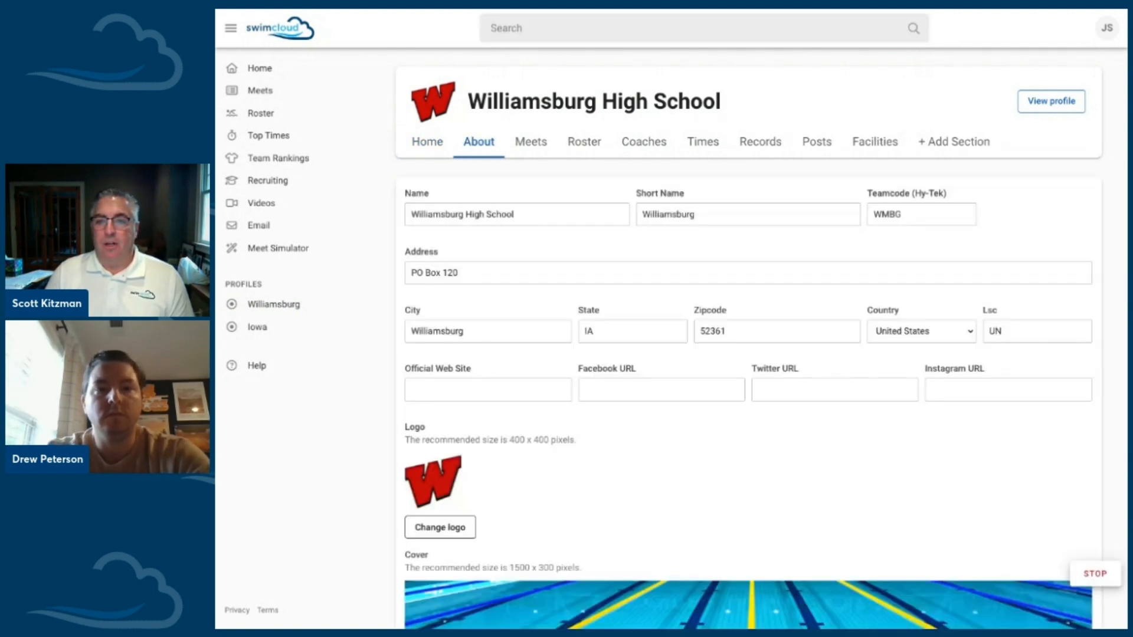
{"action": "left_click", "coordinate": [583, 143]}
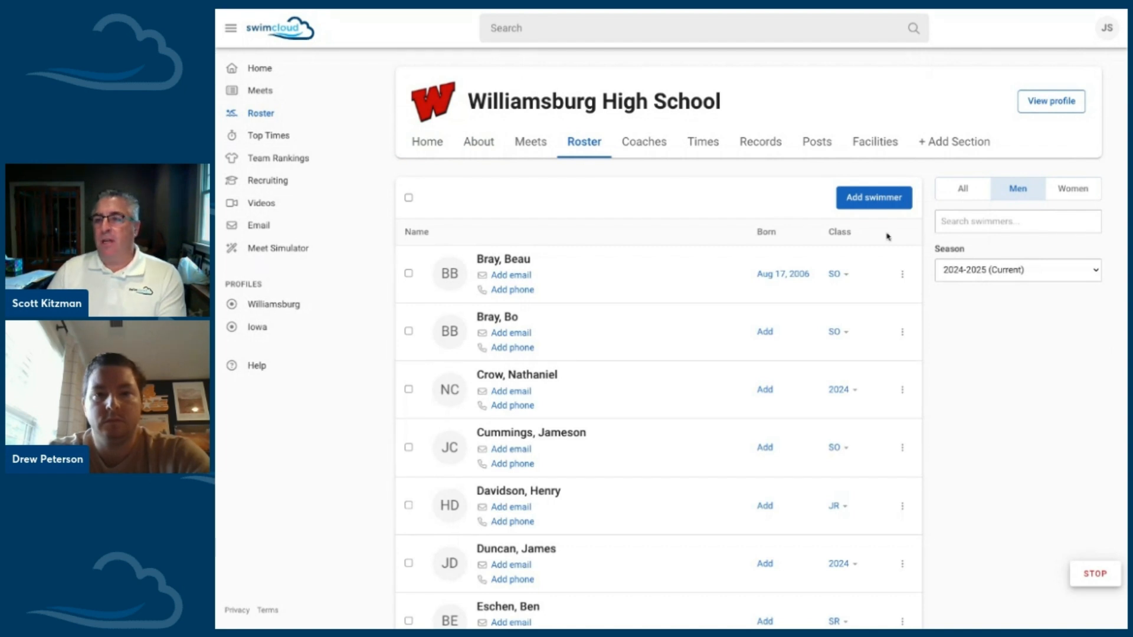
Step: Search the men's roster for a swimmer by first name, and start clearing the search text
{"action": "left_click", "coordinate": [973, 226]}
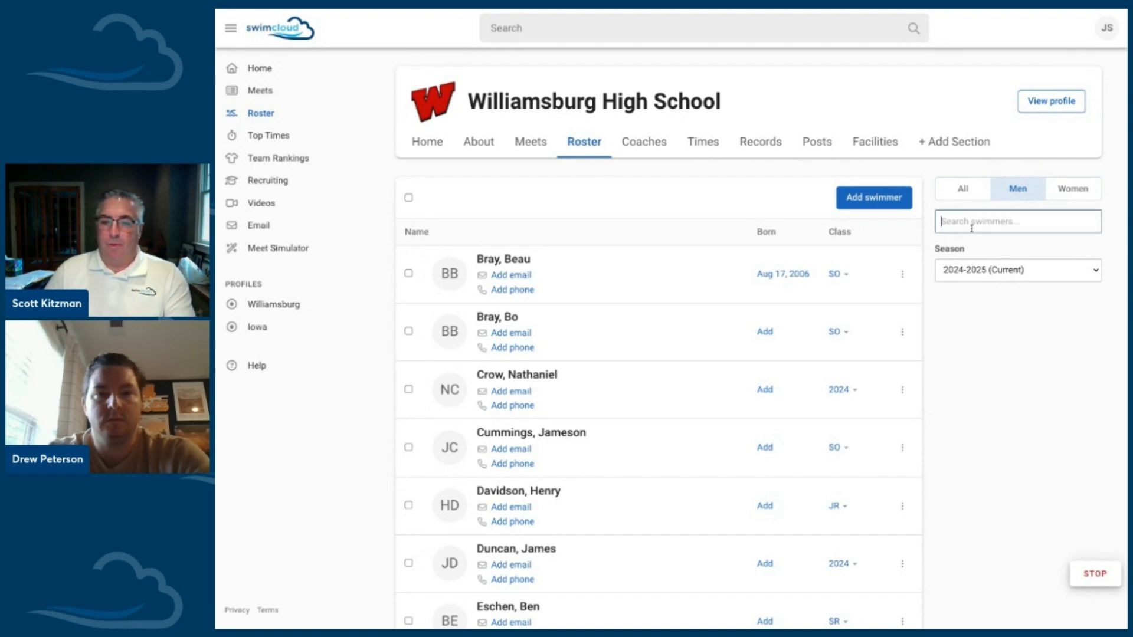
{"action": "type", "text": "james"}
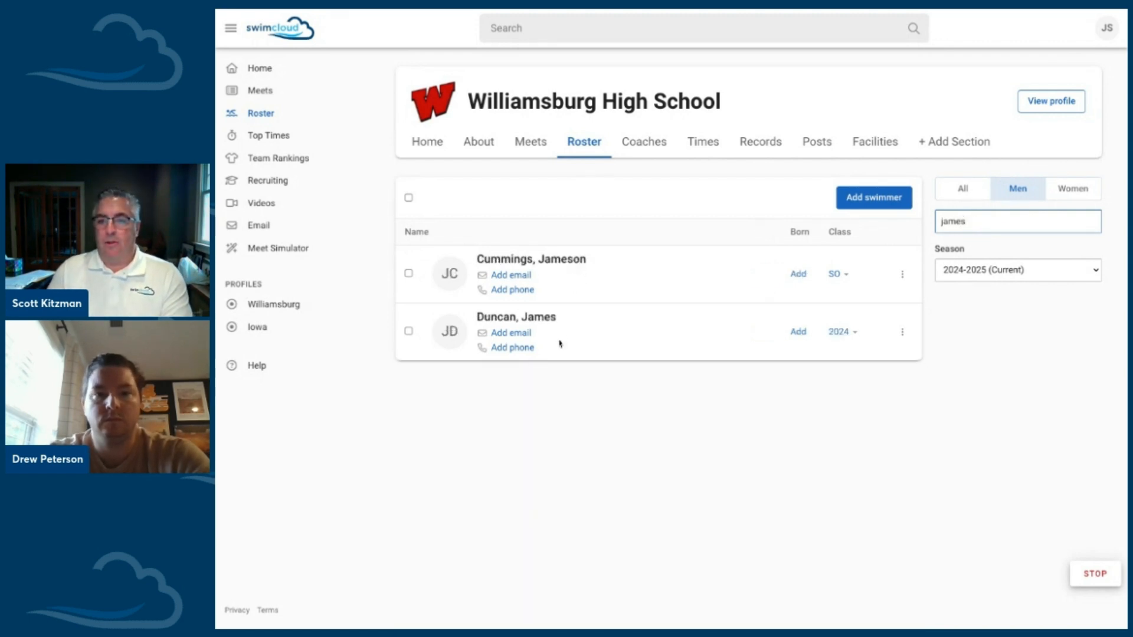
{"action": "key", "text": "BackSpace"}
{"action": "key", "text": "BackSpace"}
{"action": "key", "text": "BackSpace"}
{"action": "key", "text": "BackSpace"}
{"action": "key", "text": "BackSpace"}
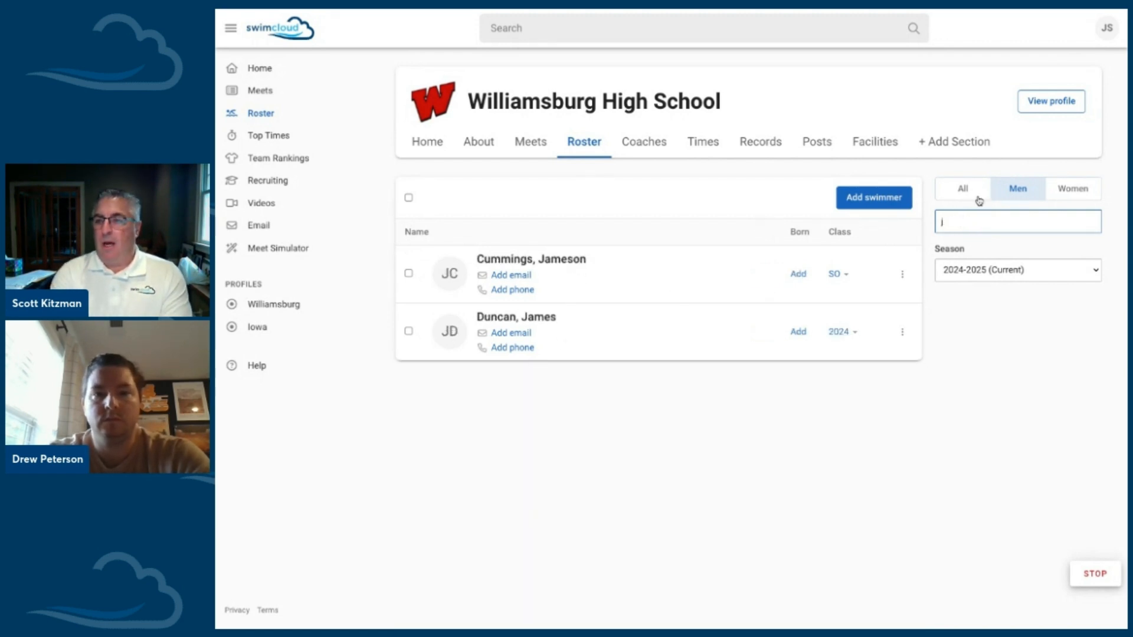
Step: View the women's and full rosters, check the 2023-2024, 2022-2023 and 2019-2020 seasons, and return to 2024-2025
{"action": "left_click", "coordinate": [1082, 190]}
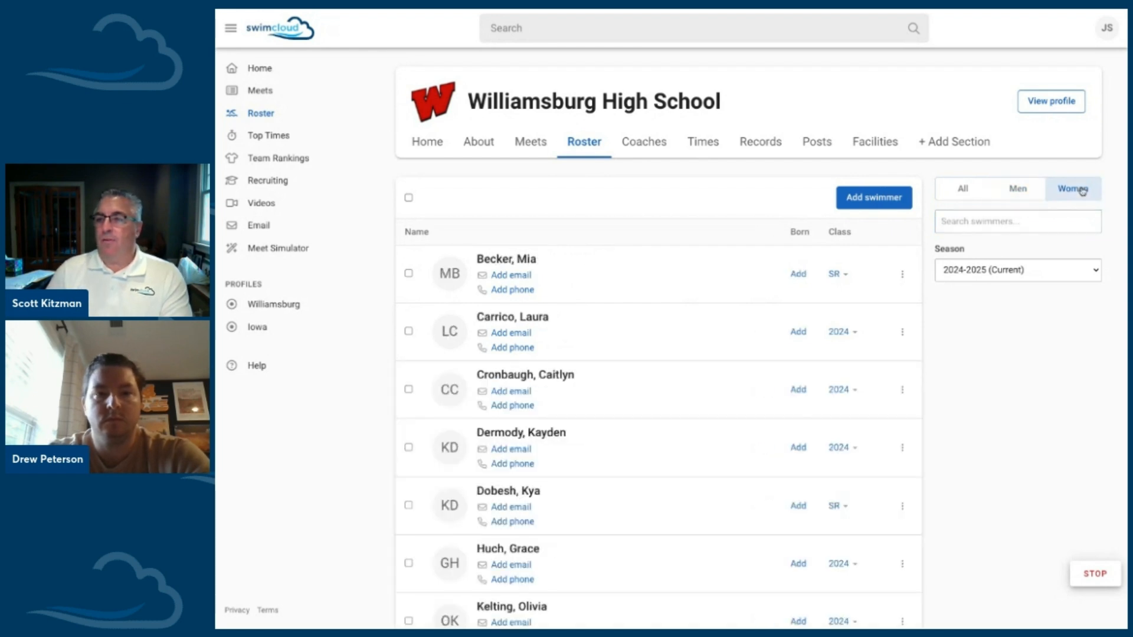
{"action": "left_click", "coordinate": [962, 191]}
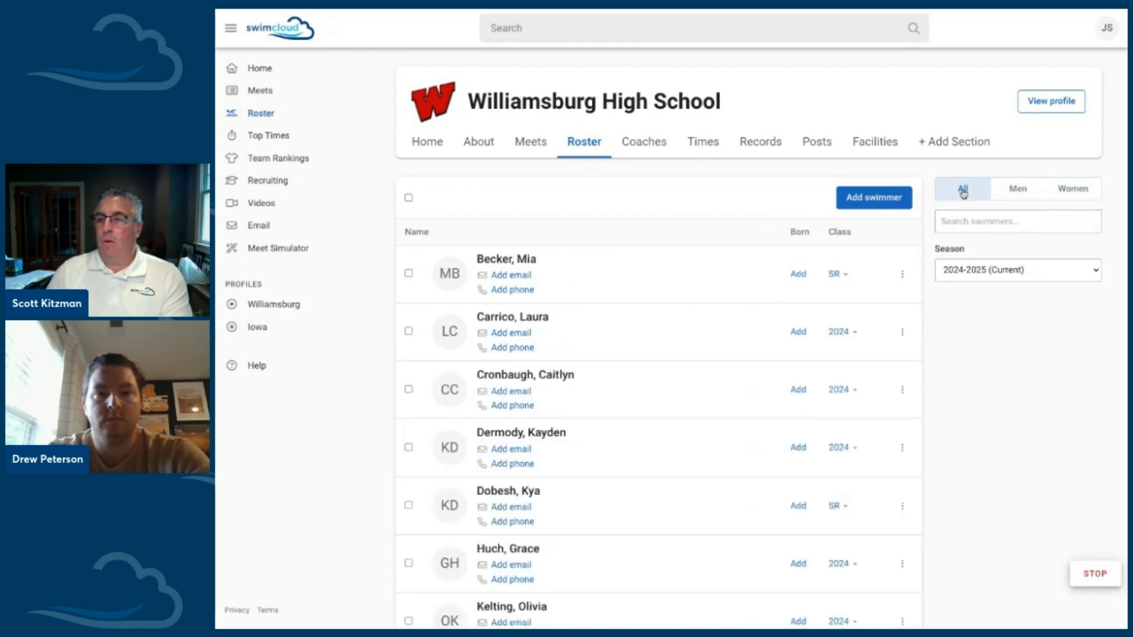
{"action": "left_click", "coordinate": [979, 275]}
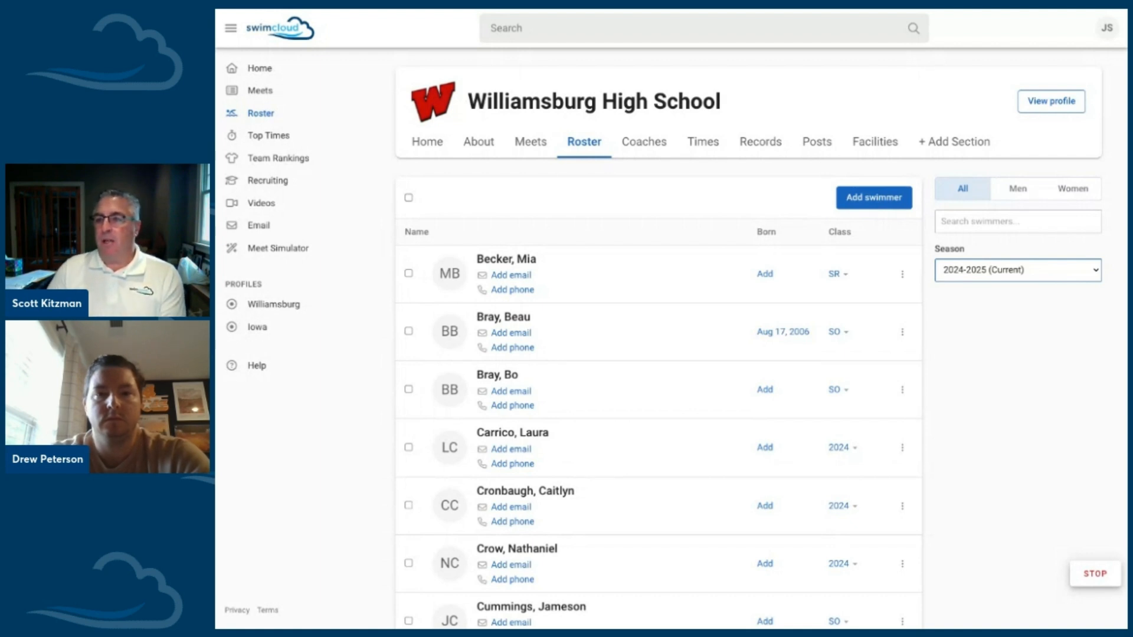
{"action": "left_click", "coordinate": [983, 291]}
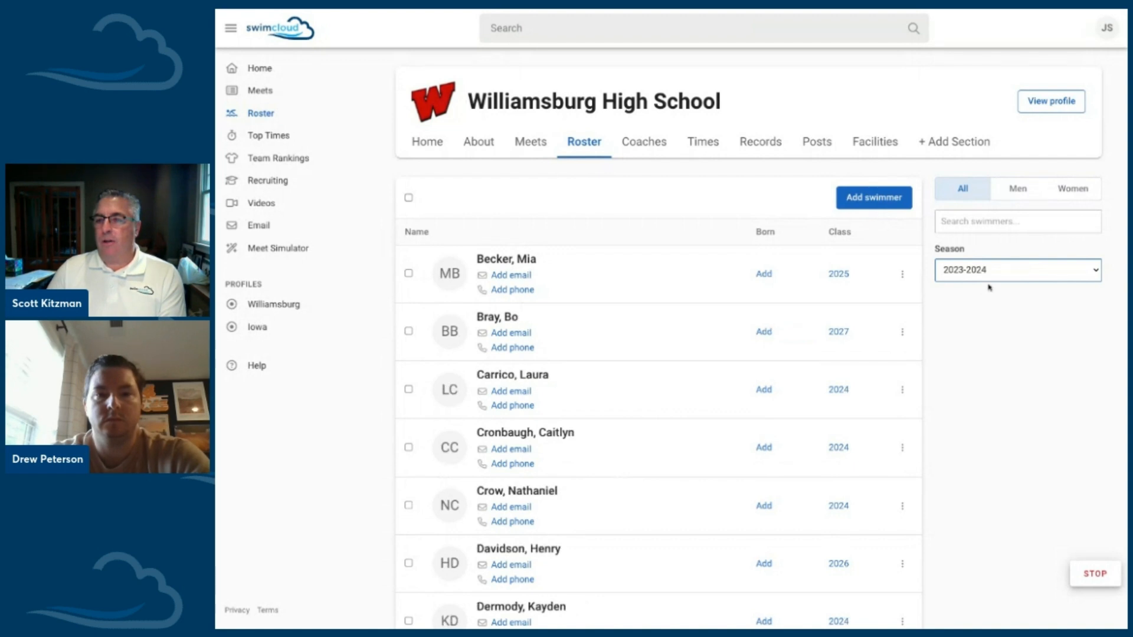
{"action": "left_click", "coordinate": [992, 279]}
{"action": "left_click", "coordinate": [991, 291]}
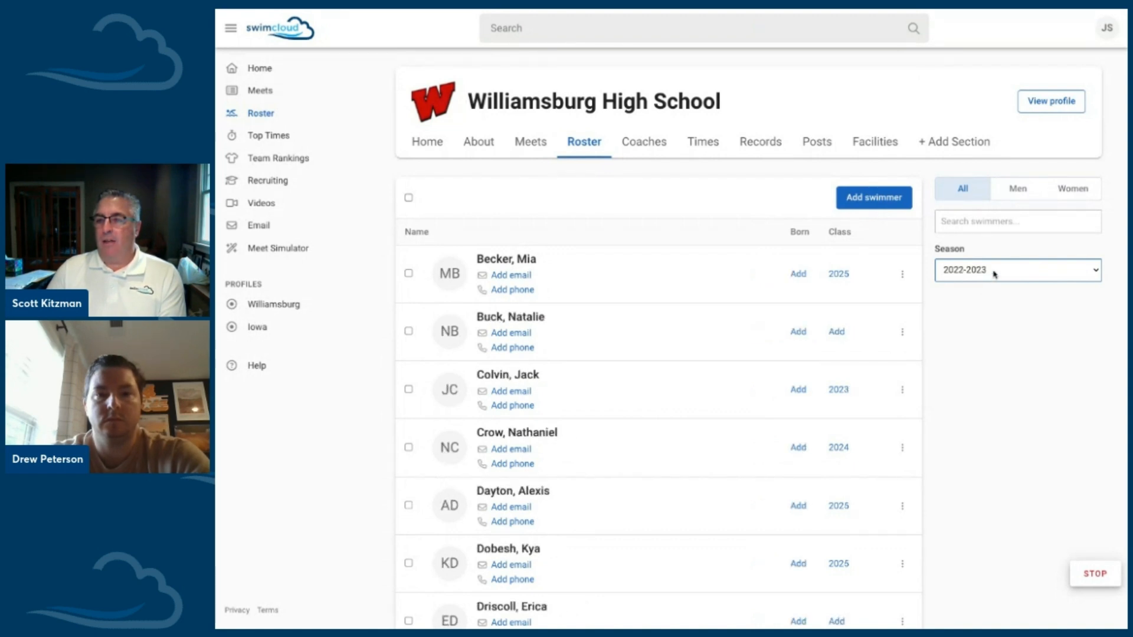
{"action": "left_click", "coordinate": [995, 273]}
{"action": "left_click", "coordinate": [992, 318]}
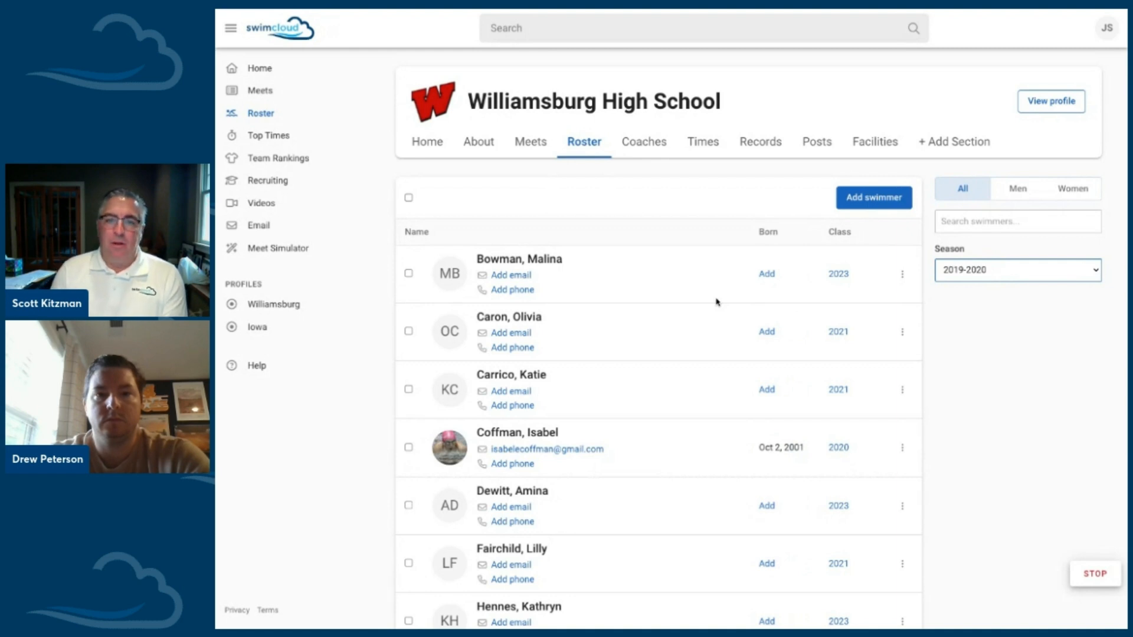
{"action": "left_click", "coordinate": [999, 275]}
{"action": "left_click", "coordinate": [1000, 200]}
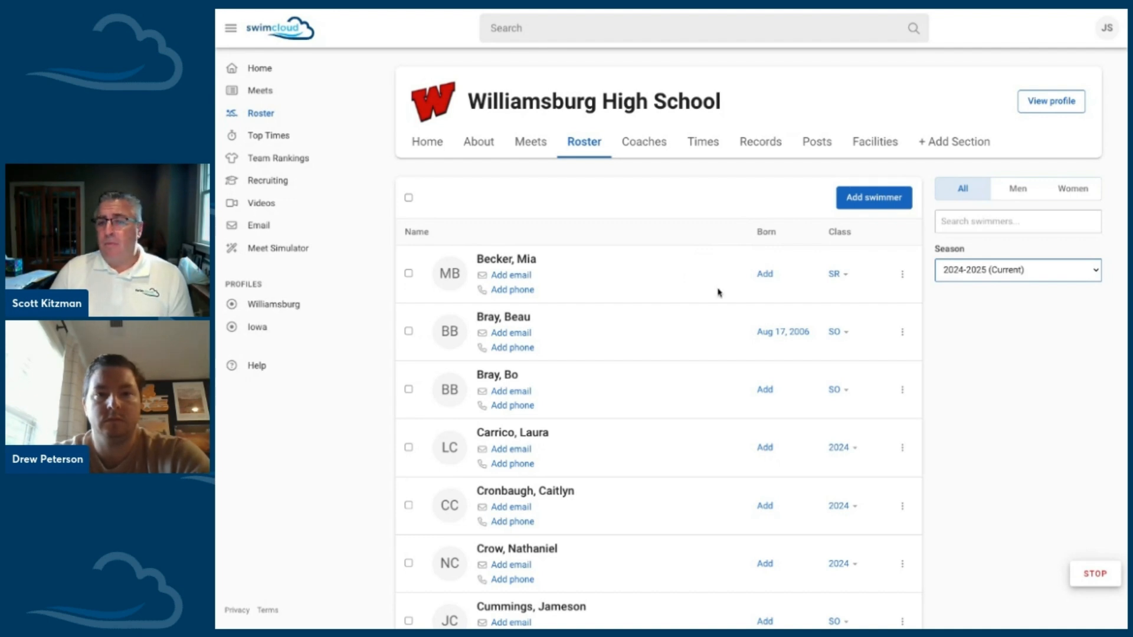
Step: Look through the full 2024-2025 roster and continue to its second page
{"action": "scroll", "coordinate": [548, 293], "scroll_direction": "down", "scroll_amount": 9}
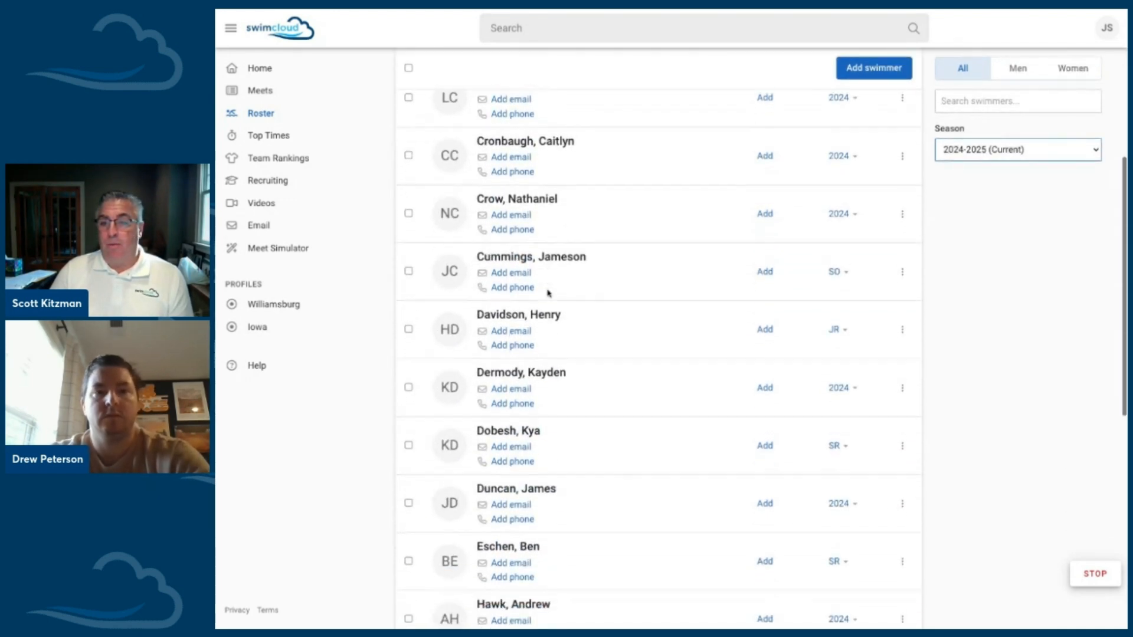
{"action": "scroll", "coordinate": [549, 293], "scroll_direction": "down", "scroll_amount": 6}
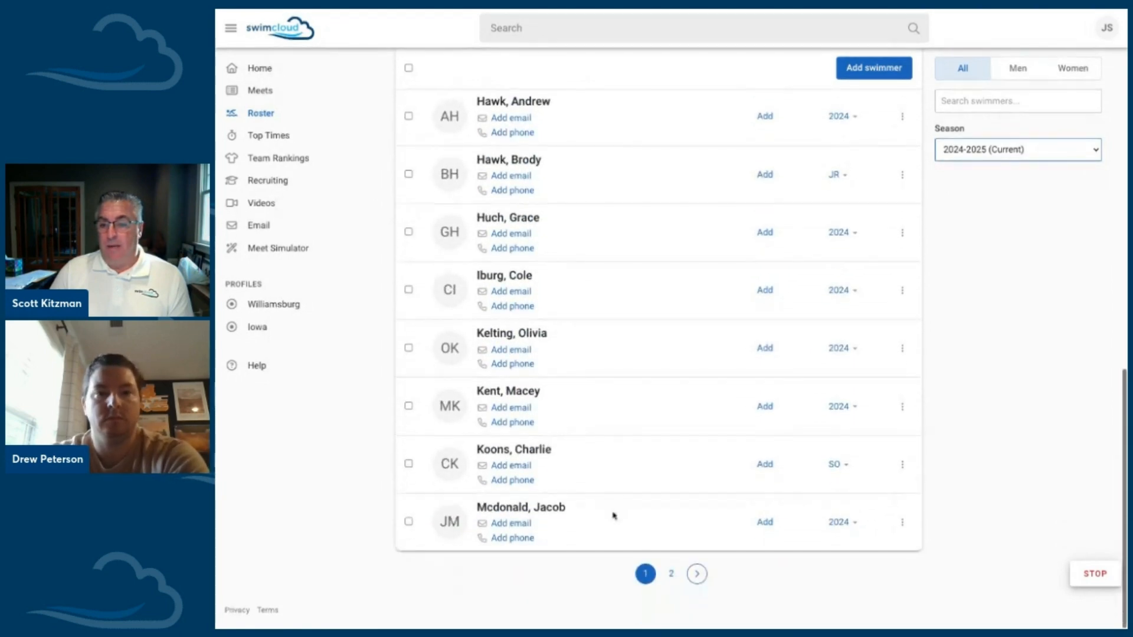
{"action": "left_click", "coordinate": [670, 577]}
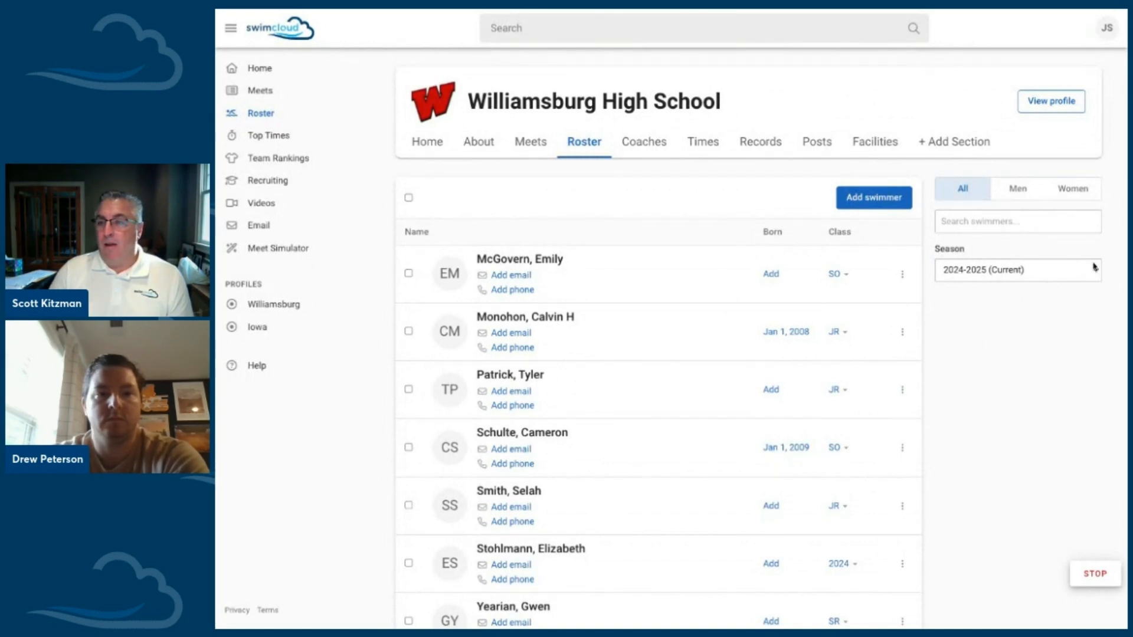
Step: Filter the roster to men, switch it to women, and review the women's class entries
{"action": "left_click", "coordinate": [1018, 189]}
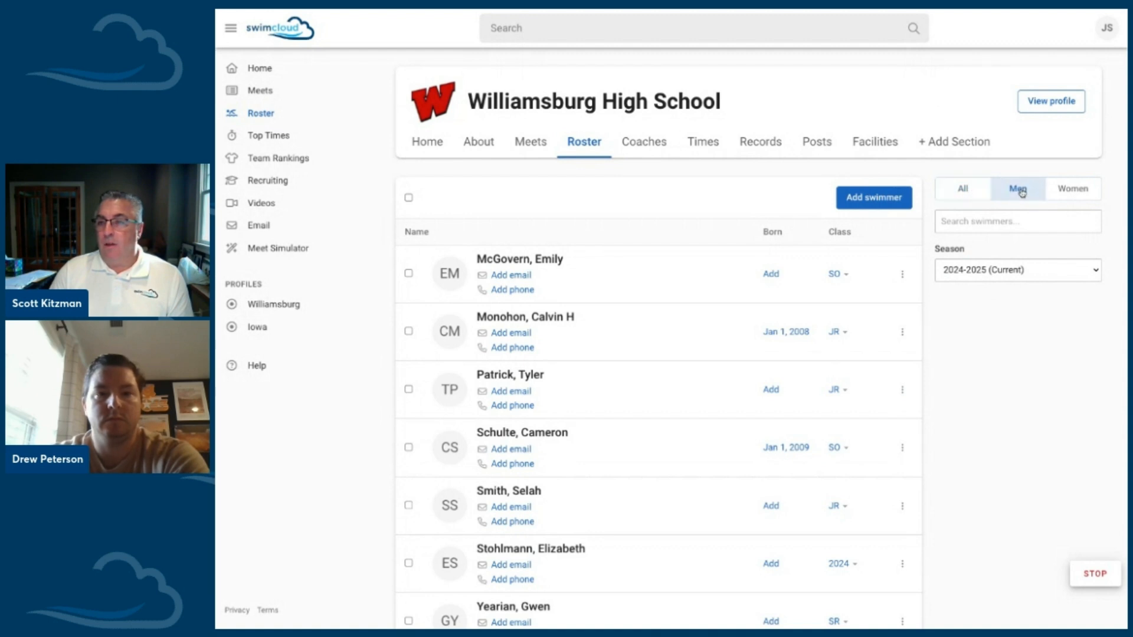
{"action": "left_click", "coordinate": [1067, 193]}
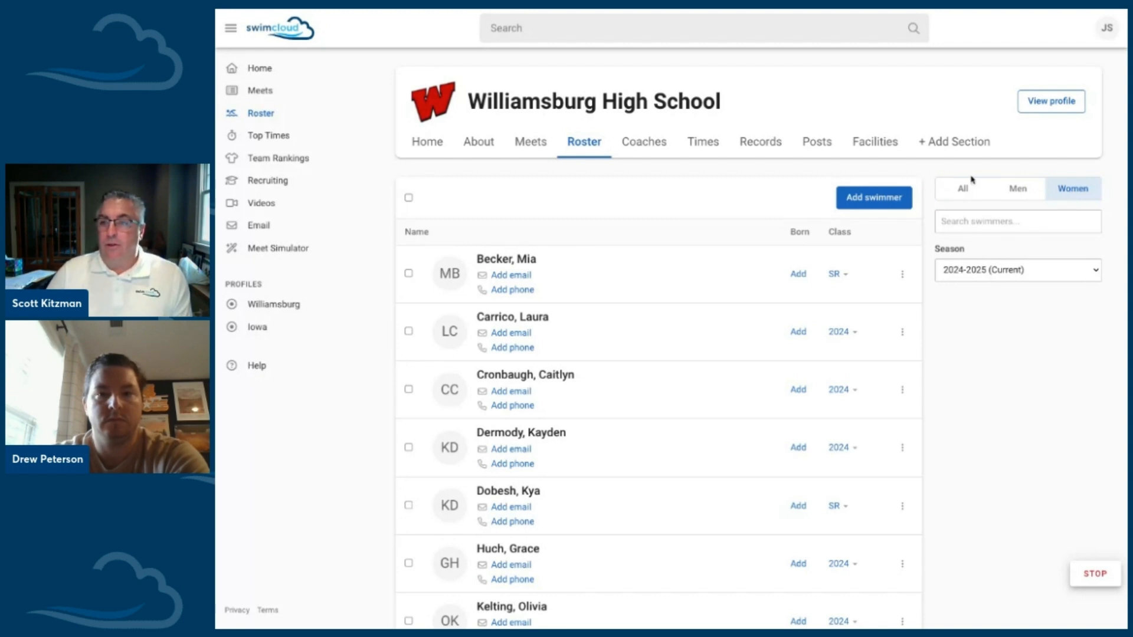
{"action": "scroll", "coordinate": [841, 335], "scroll_direction": "down", "scroll_amount": 3}
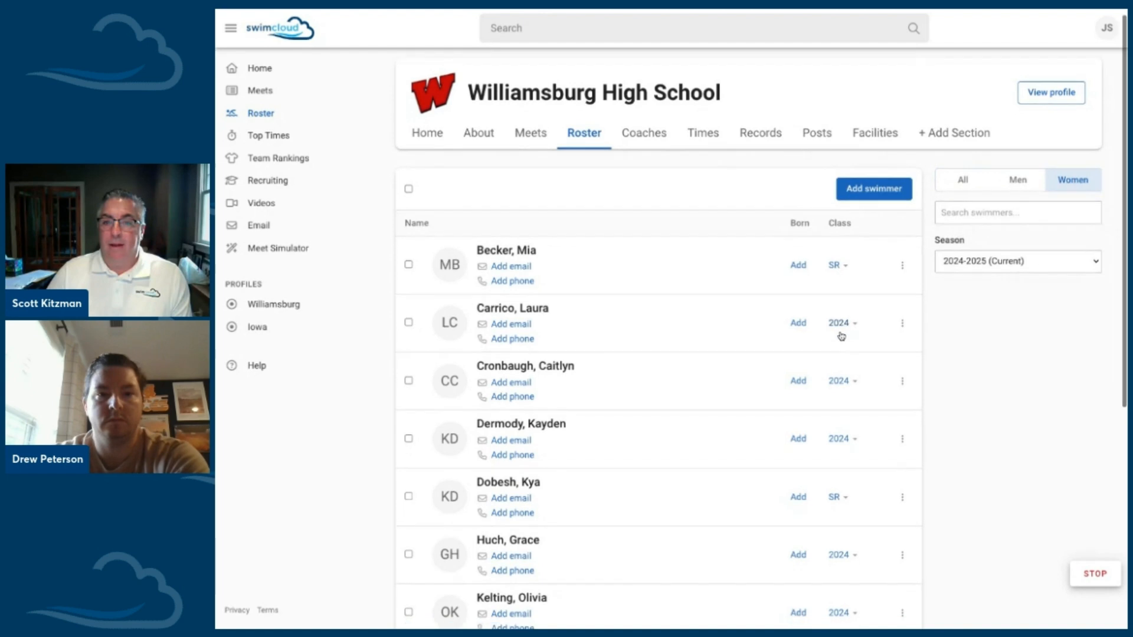
{"action": "scroll", "coordinate": [842, 336], "scroll_direction": "down", "scroll_amount": 3}
{"action": "scroll", "coordinate": [842, 336], "scroll_direction": "up", "scroll_amount": 6}
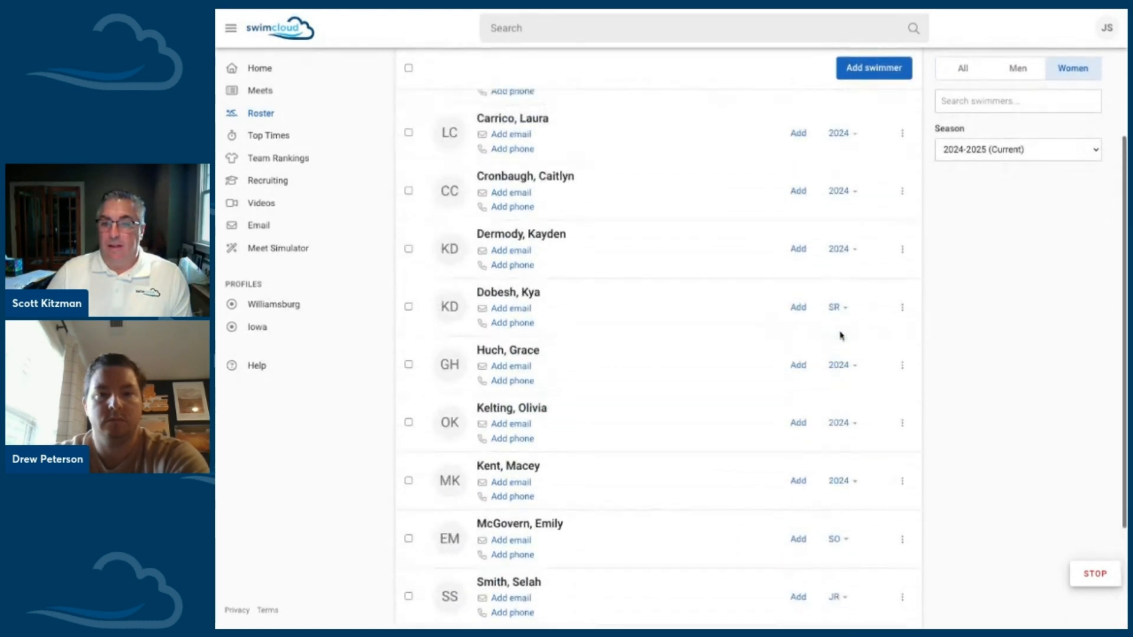
{"action": "scroll", "coordinate": [842, 336], "scroll_direction": "up", "scroll_amount": 1}
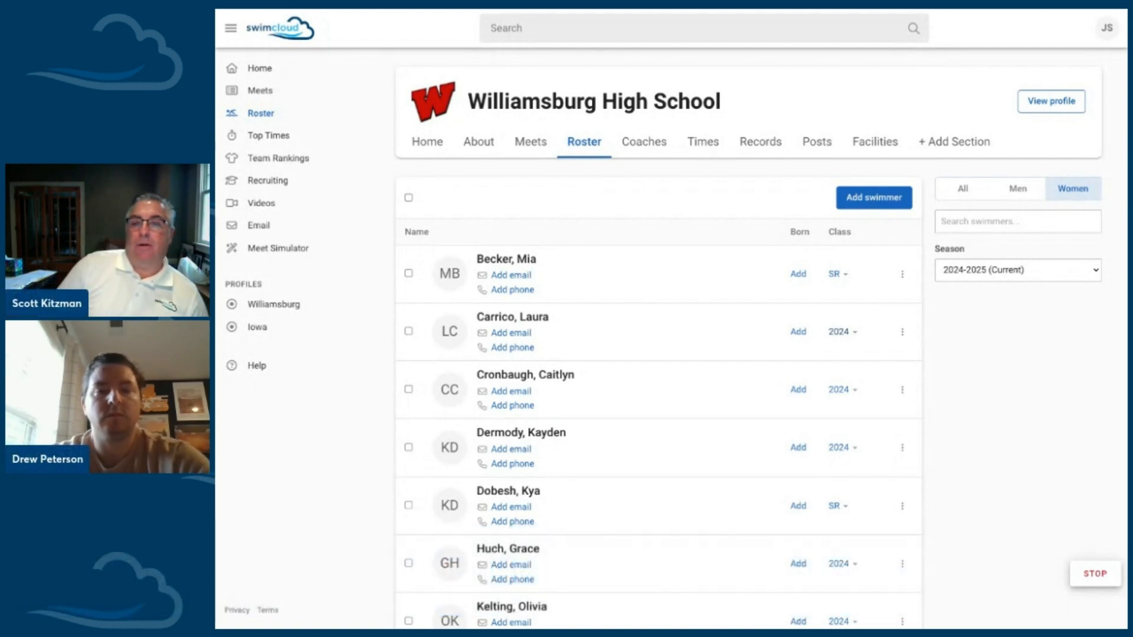
Step: Filter the roster to men and add the date of birth for the third swimmer listed
{"action": "left_click", "coordinate": [1030, 189]}
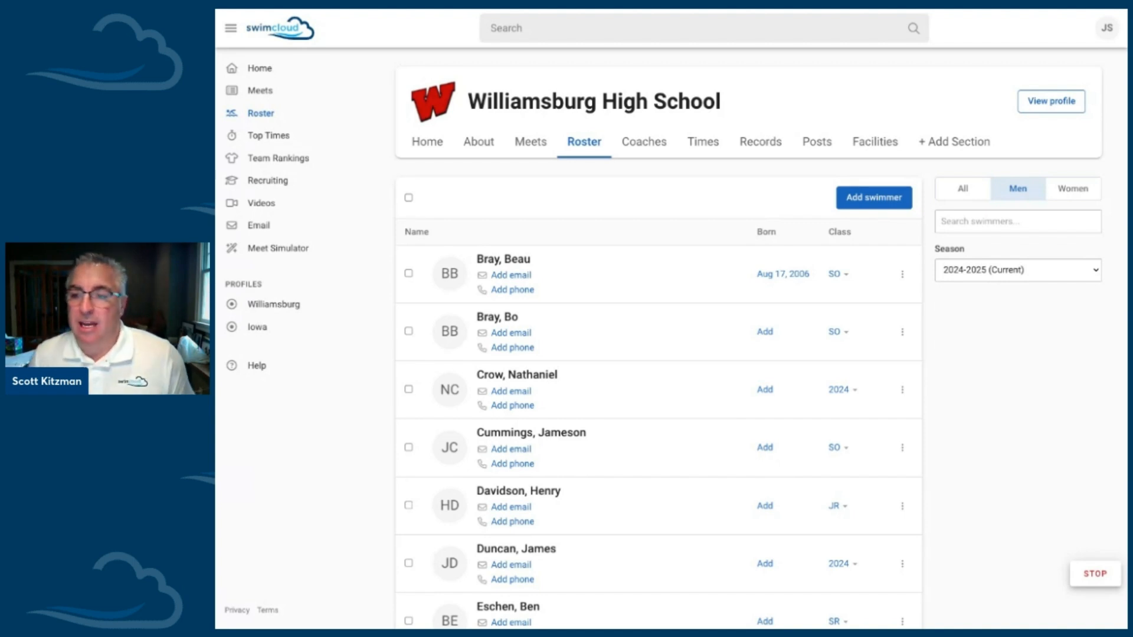
{"action": "scroll", "coordinate": [596, 279], "scroll_direction": "down", "scroll_amount": 1}
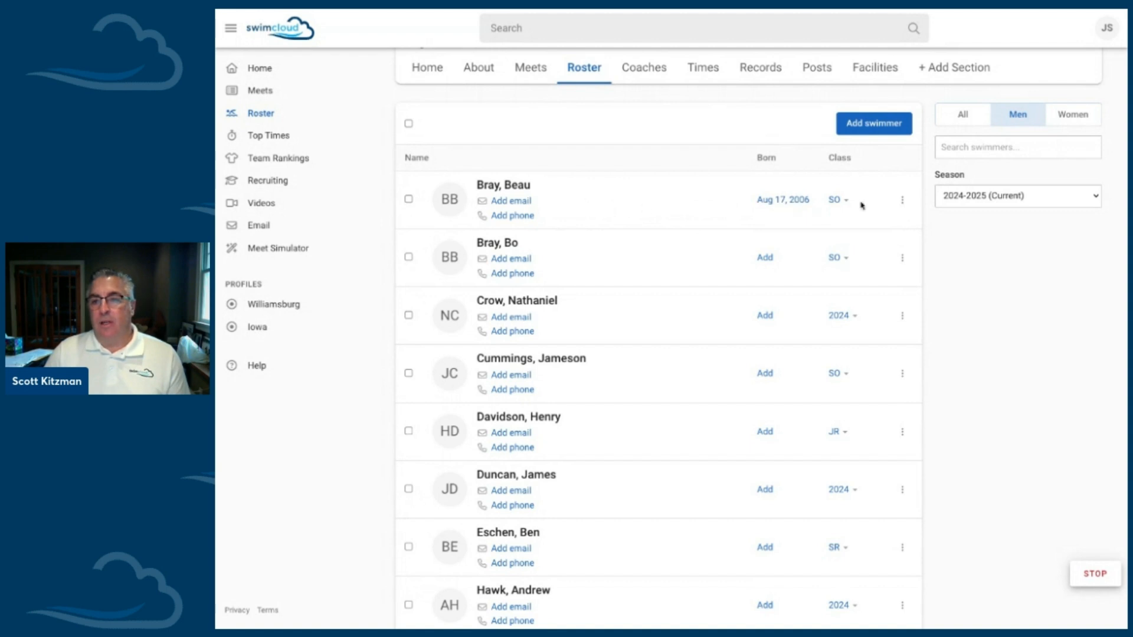
{"action": "scroll", "coordinate": [653, 203], "scroll_direction": "down", "scroll_amount": 2}
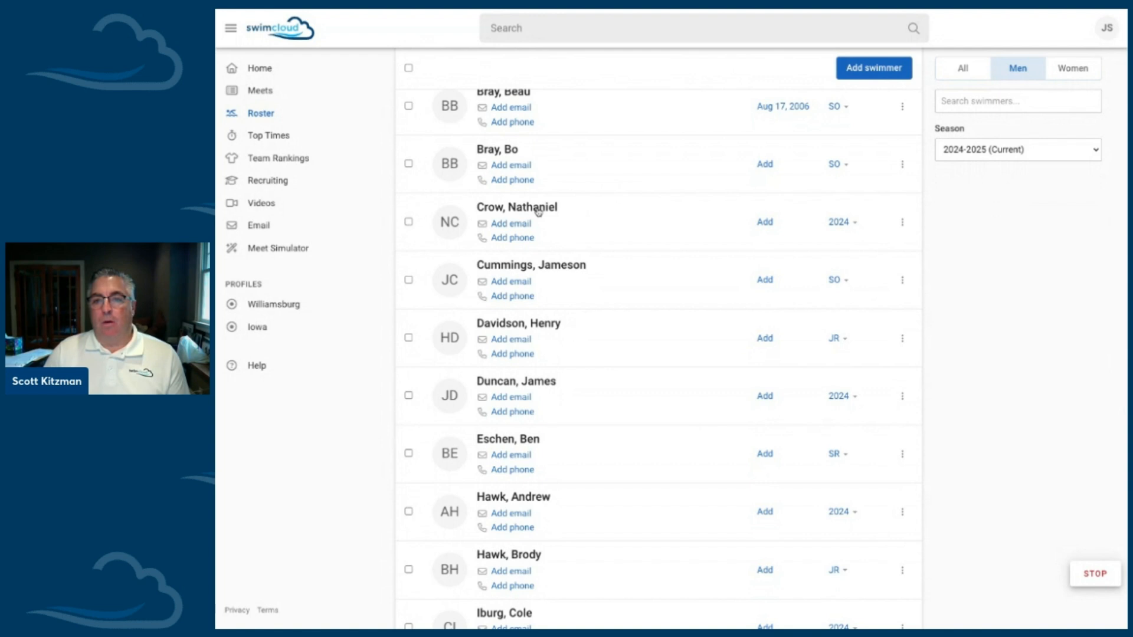
{"action": "left_click", "coordinate": [765, 223]}
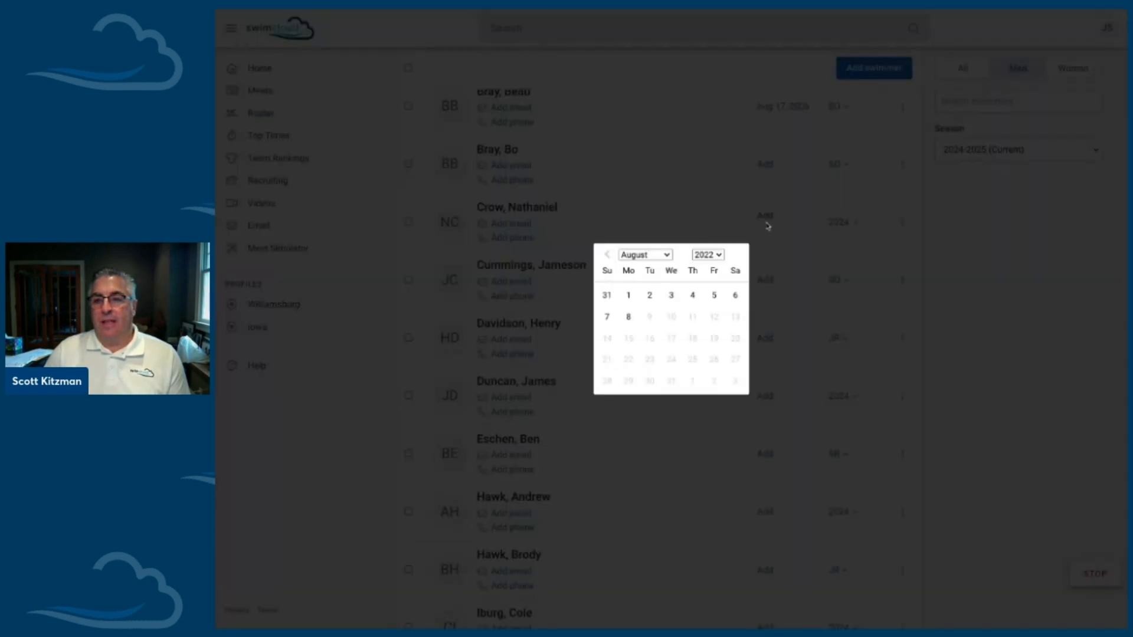
{"action": "left_click", "coordinate": [669, 258]}
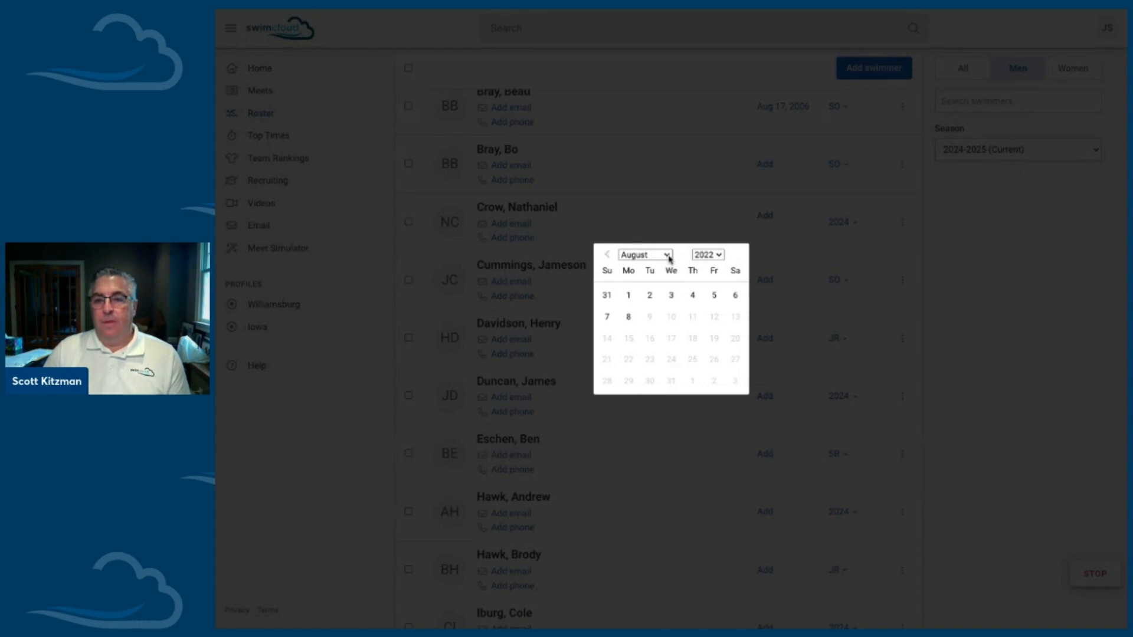
{"action": "left_click", "coordinate": [645, 216]}
{"action": "left_click", "coordinate": [714, 255]}
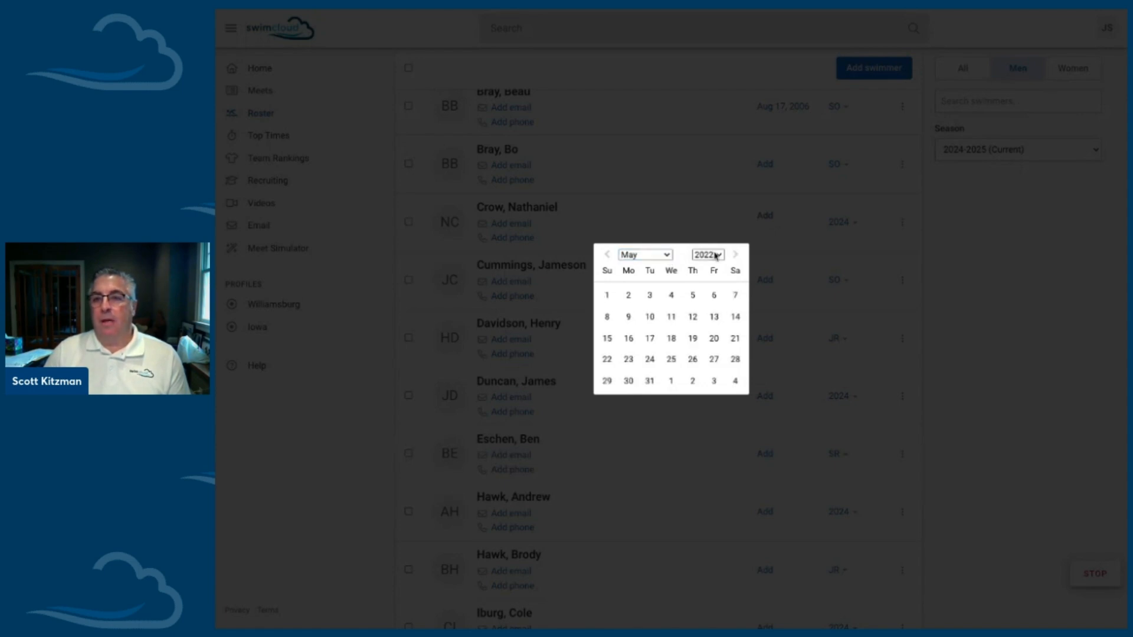
{"action": "left_click", "coordinate": [696, 295]}
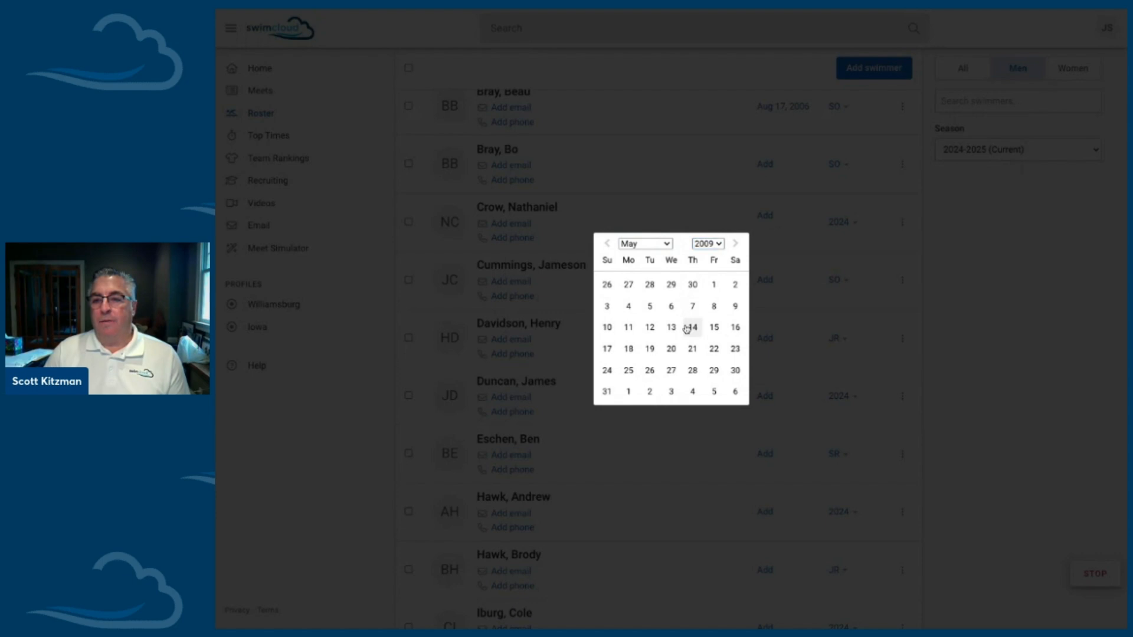
{"action": "left_click", "coordinate": [692, 326]}
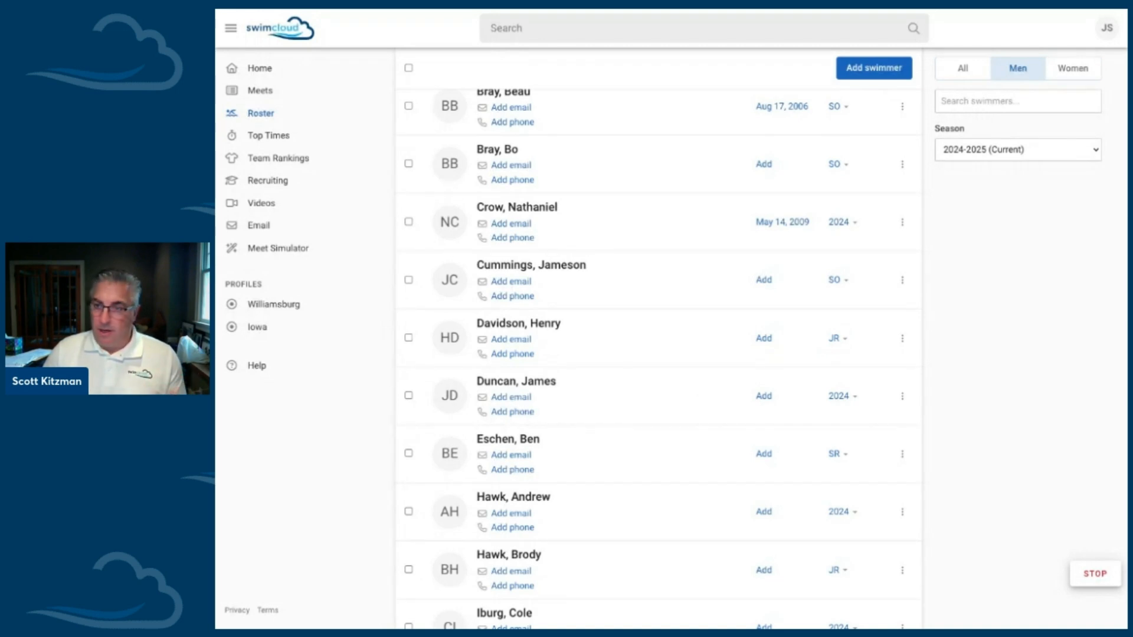
Step: Open the third swimmer's contact details, examine the USA Swimming ID, email and phone fields, and close them without saving
{"action": "left_click", "coordinate": [509, 229]}
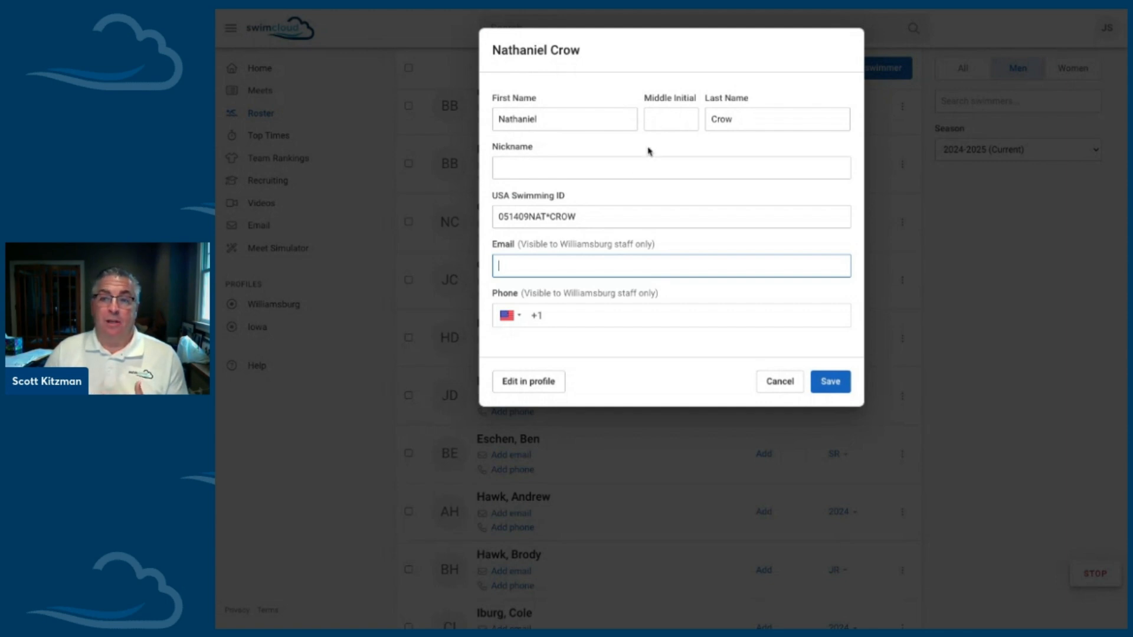
{"action": "left_click_drag", "start_coordinate": [597, 216], "coordinate": [493, 218]}
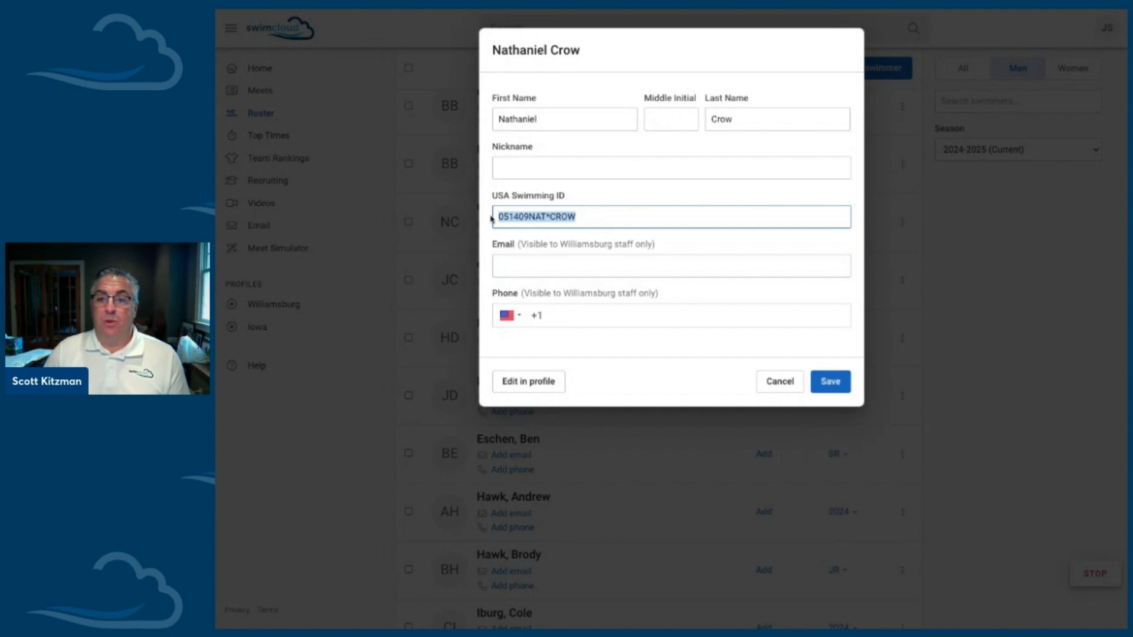
{"action": "left_click", "coordinate": [535, 259]}
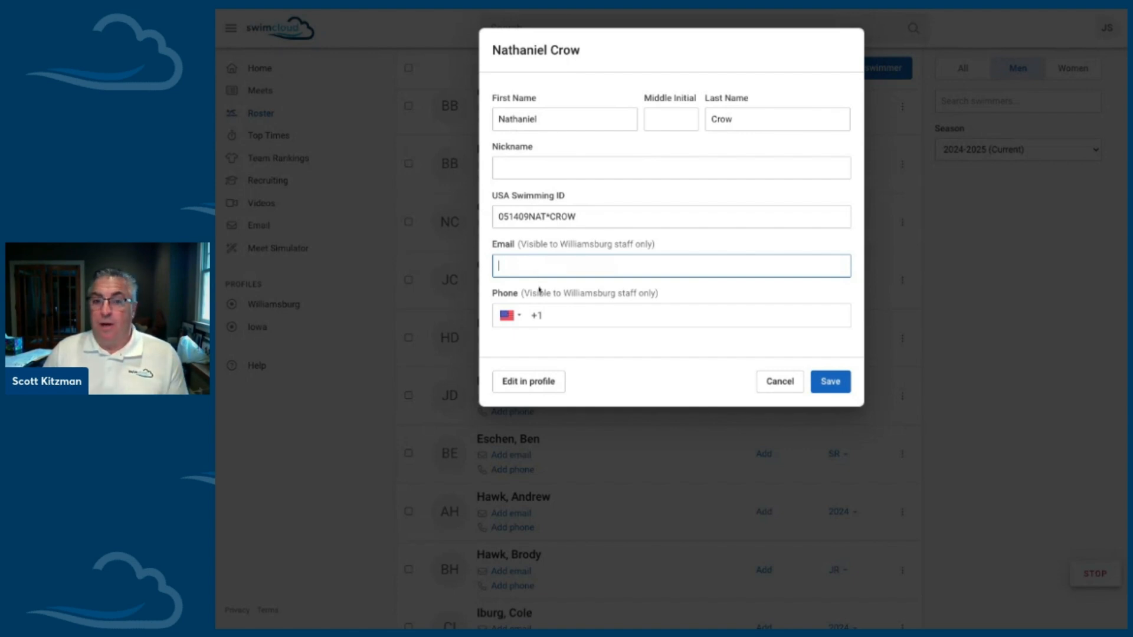
{"action": "left_click", "coordinate": [714, 296]}
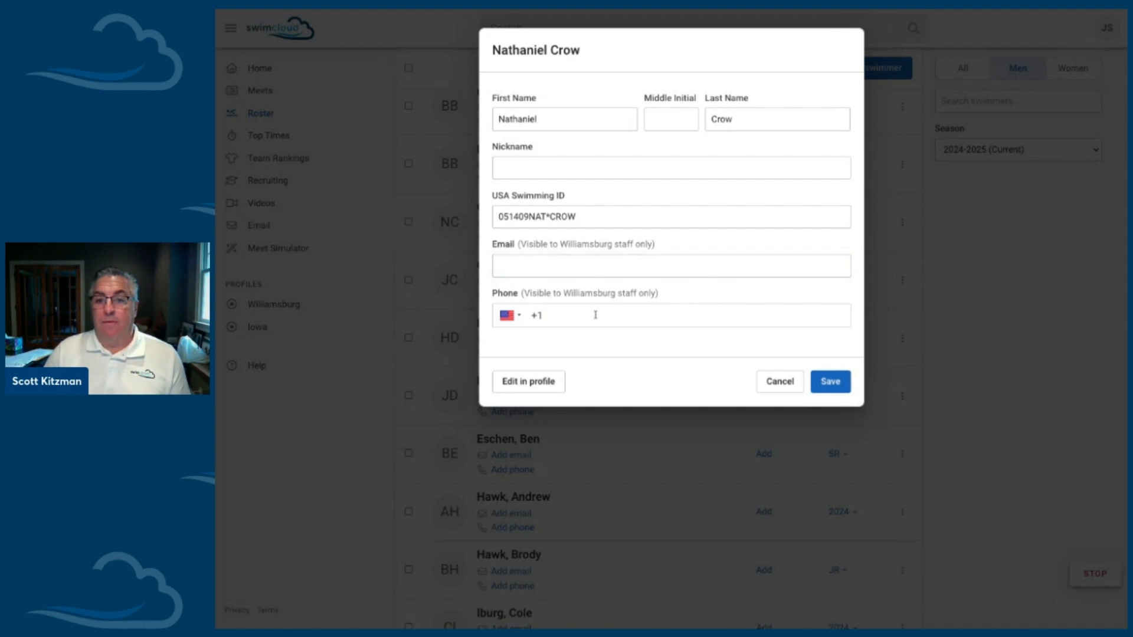
{"action": "left_click", "coordinate": [769, 387]}
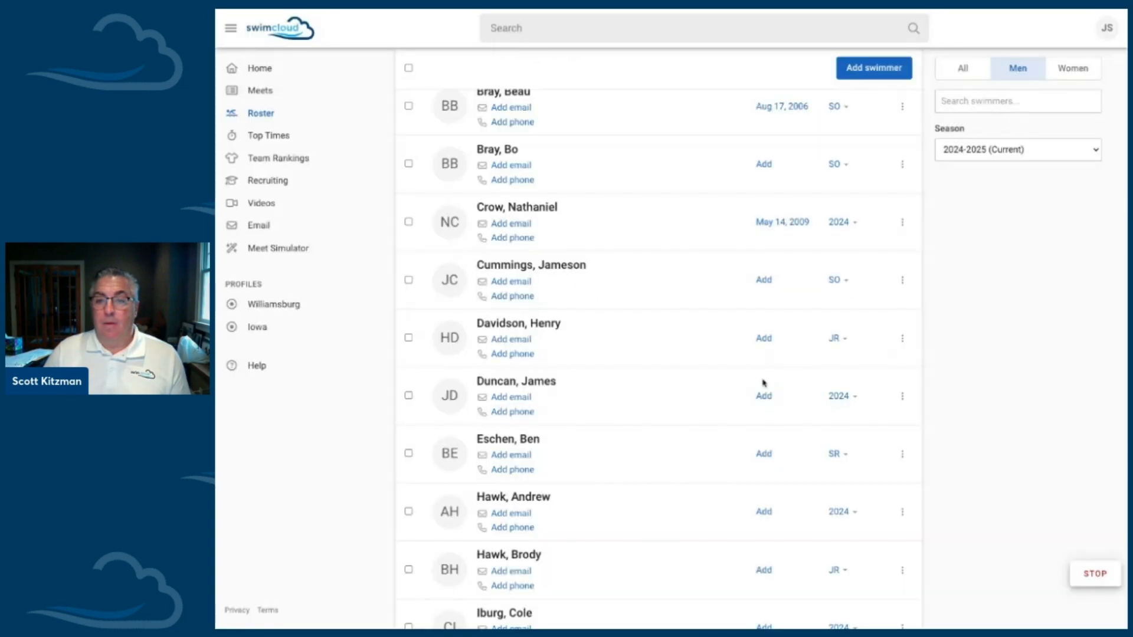
Step: Set the third swimmer's class year to SO, and look over his editable details without saving changes
{"action": "left_click", "coordinate": [841, 224]}
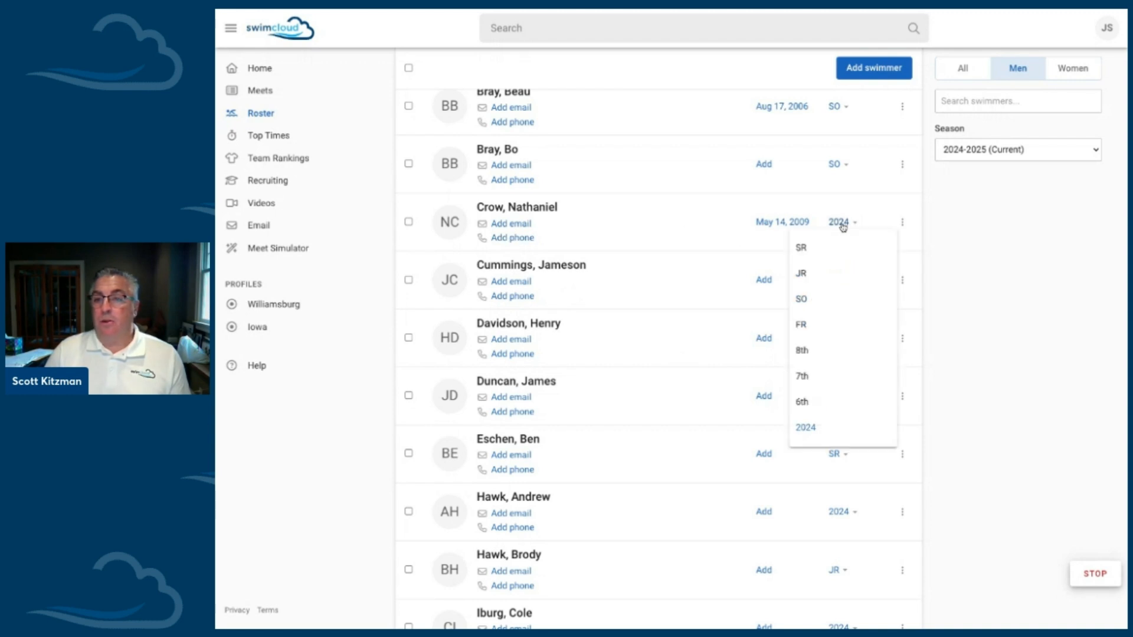
{"action": "left_click", "coordinate": [828, 308]}
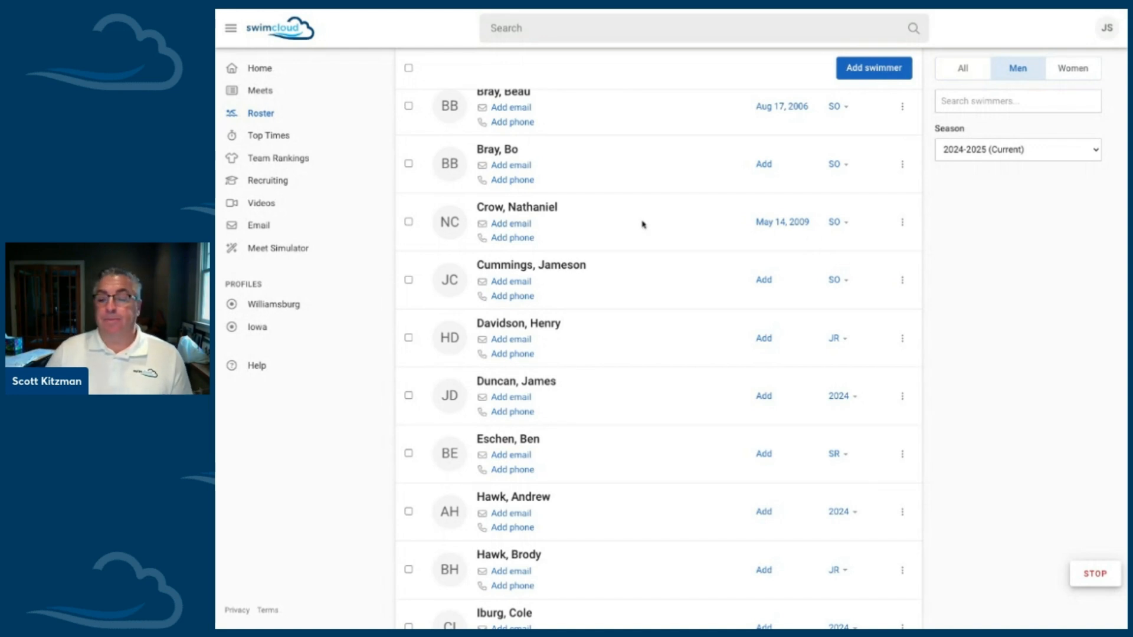
{"action": "left_click", "coordinate": [902, 224]}
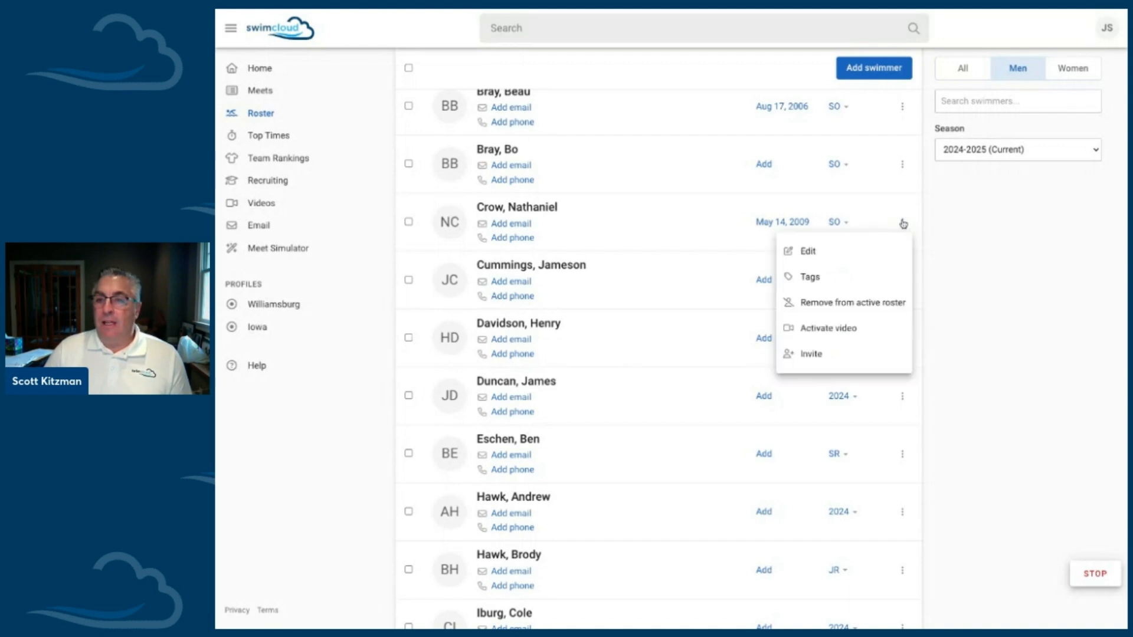
{"action": "left_click", "coordinate": [834, 252]}
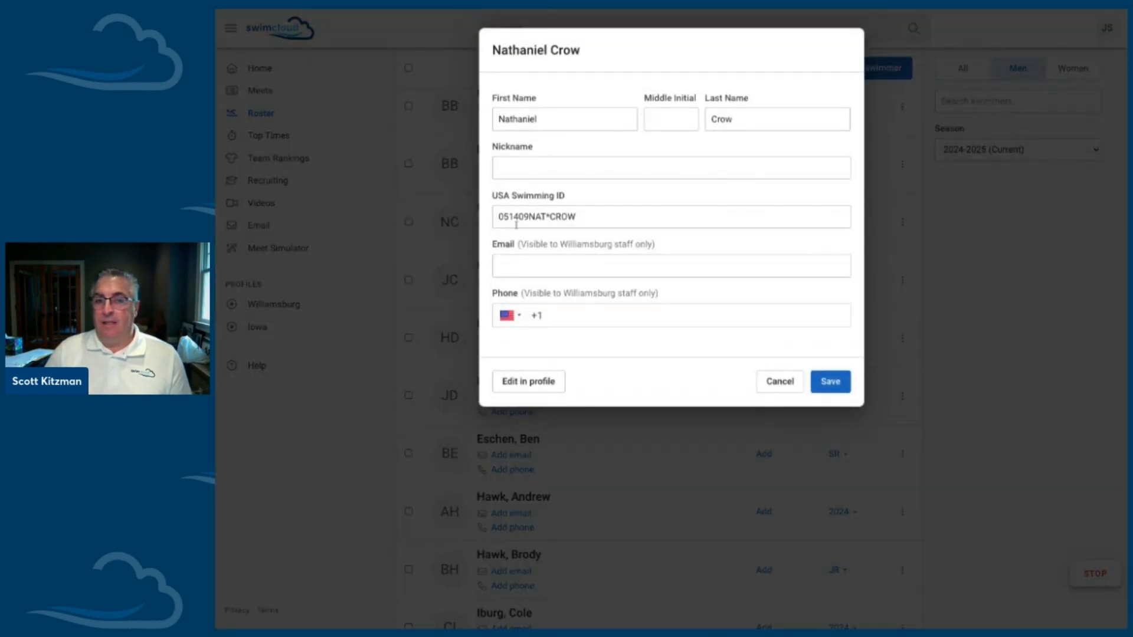
{"action": "left_click", "coordinate": [796, 383]}
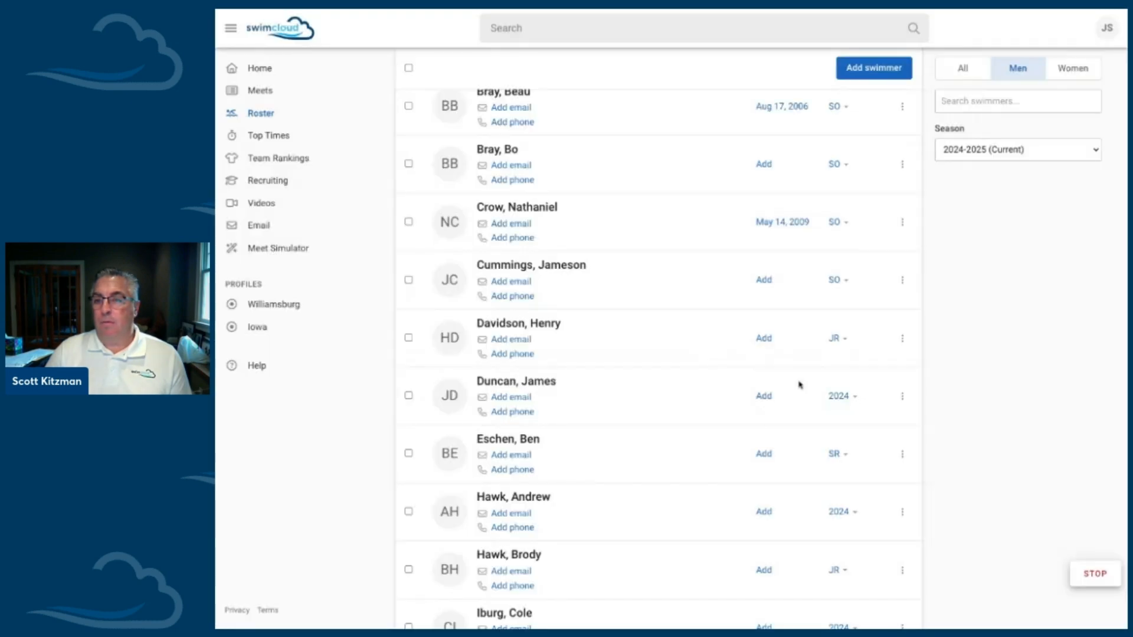
Step: Create the tag Group 1 and save it to the third swimmer
{"action": "left_click", "coordinate": [903, 223]}
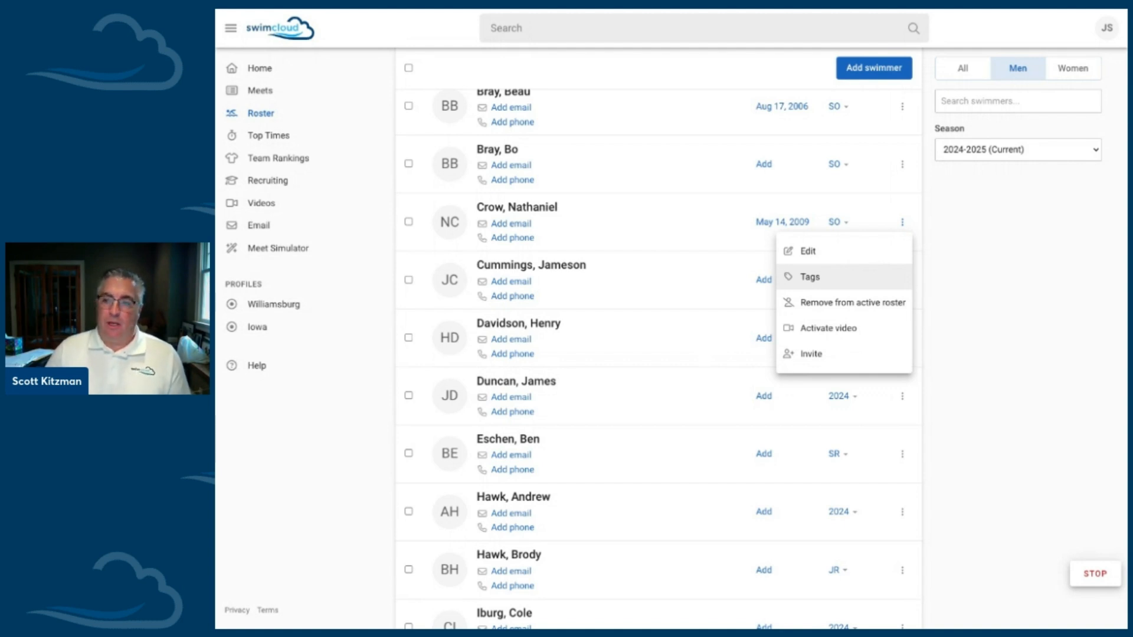
{"action": "left_click", "coordinate": [810, 277]}
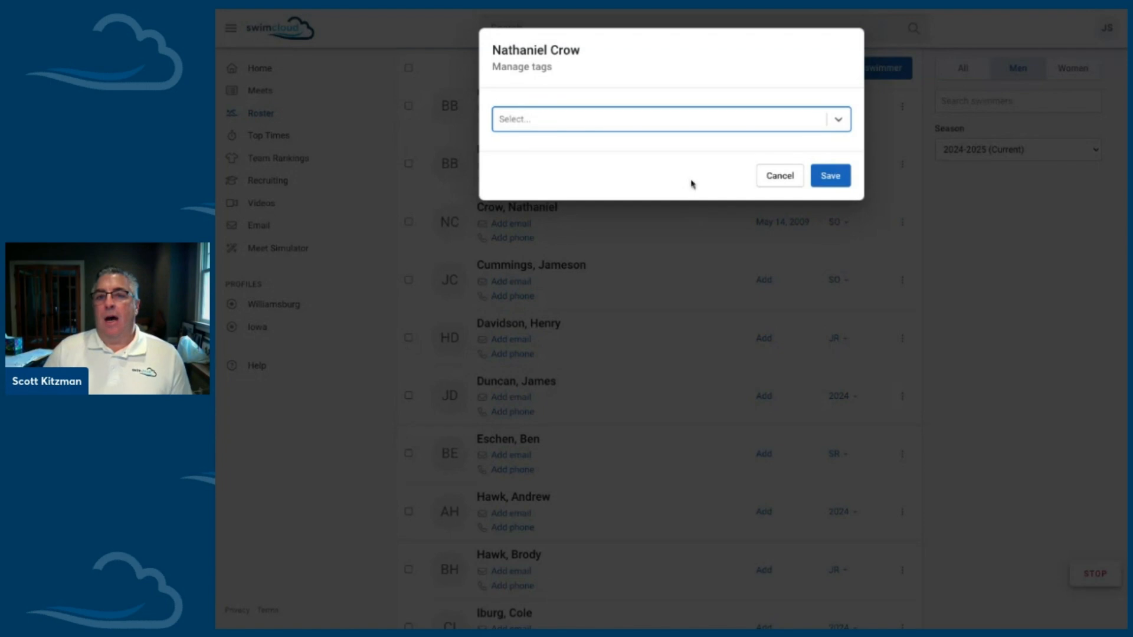
{"action": "type", "text": "Group 1"}
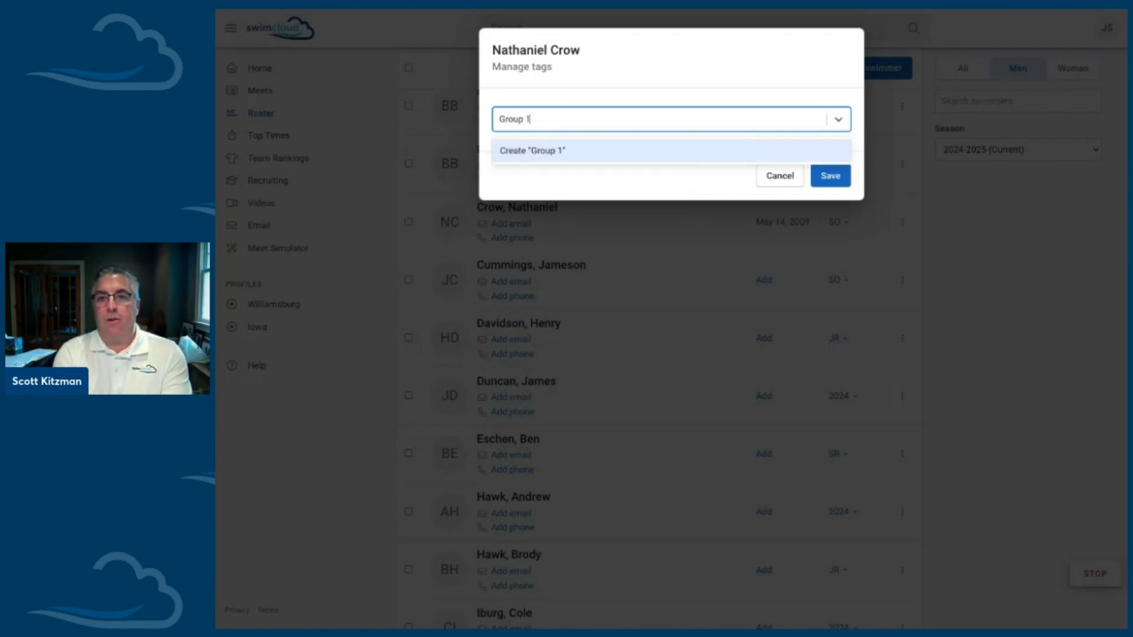
{"action": "key", "text": "Return"}
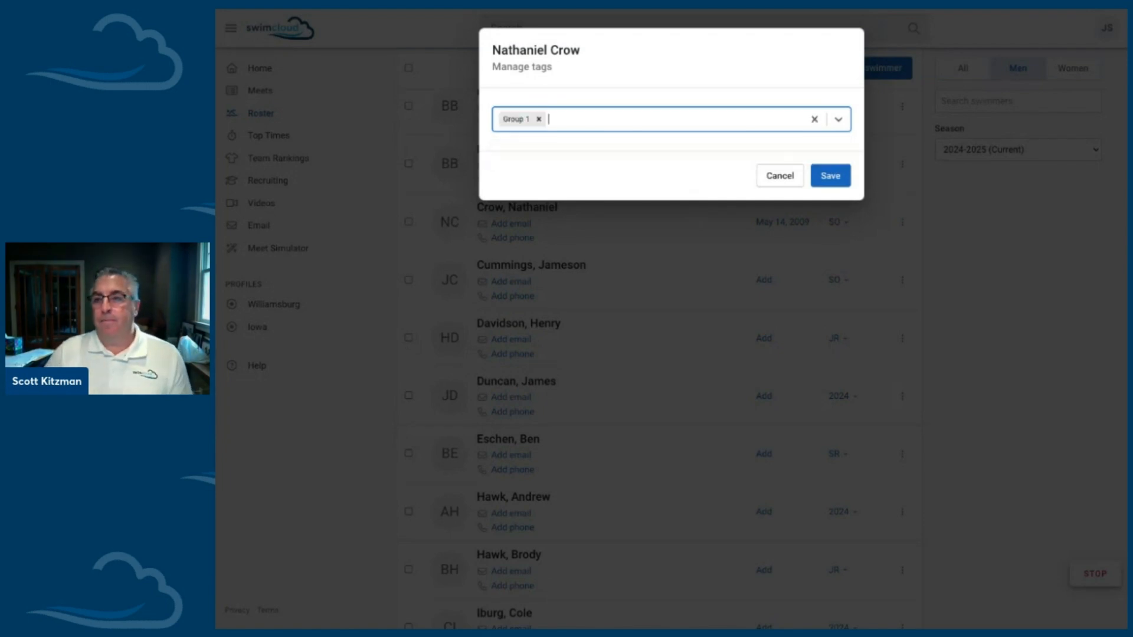
{"action": "left_click", "coordinate": [824, 176]}
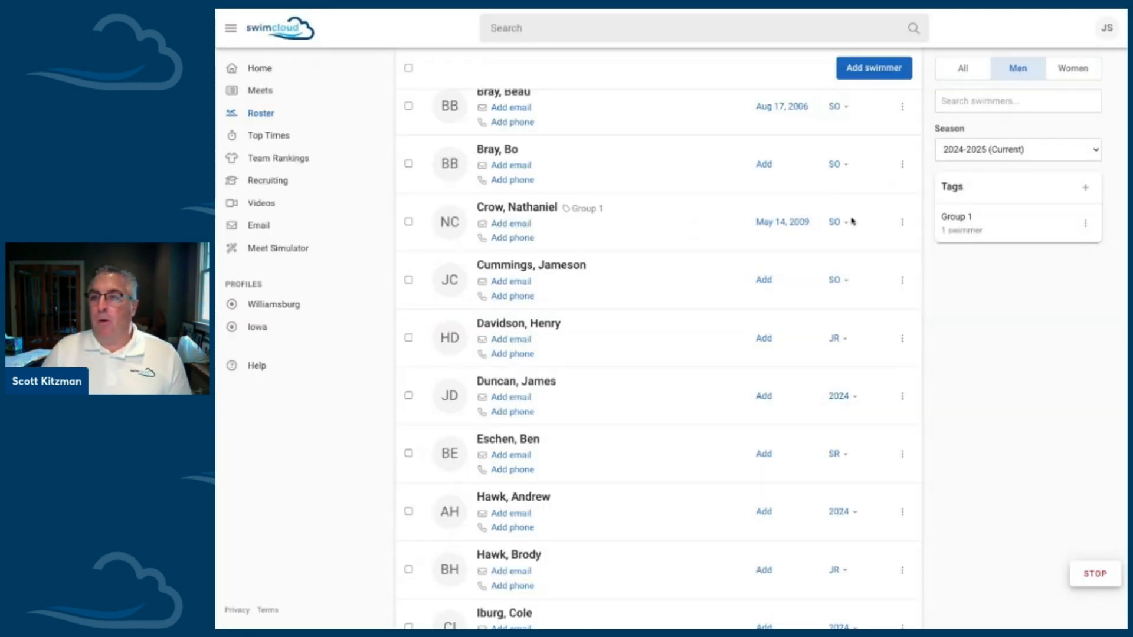
{"action": "left_click_drag", "start_coordinate": [604, 212], "coordinate": [566, 210]}
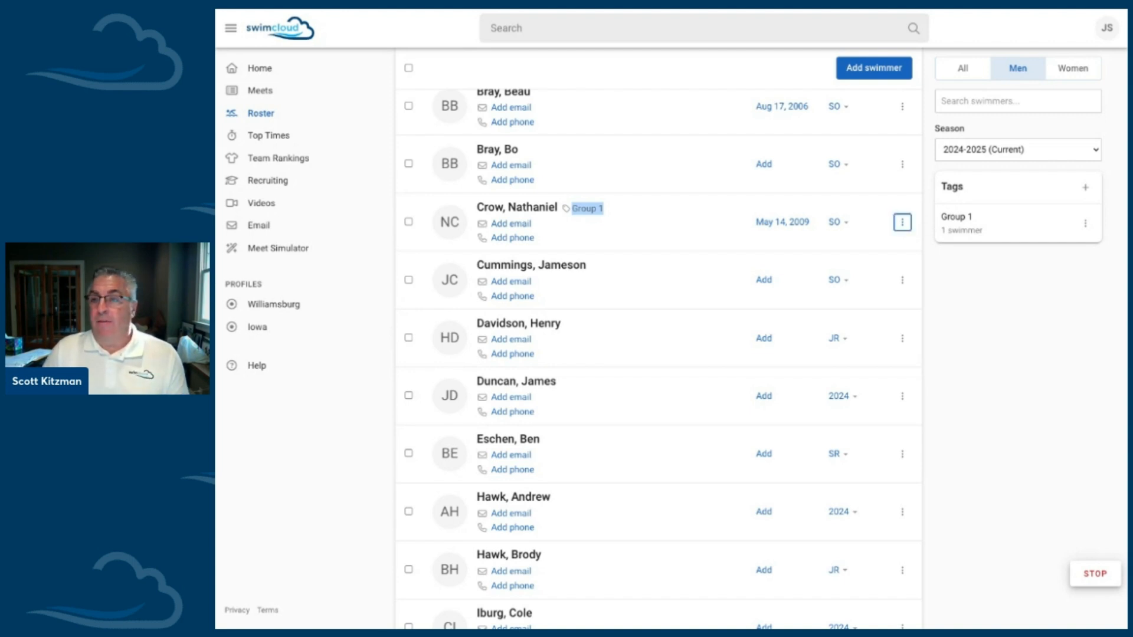
Step: Remove the sixth swimmer listed, whose class is 2024, from the active roster
{"action": "left_click", "coordinate": [903, 221]}
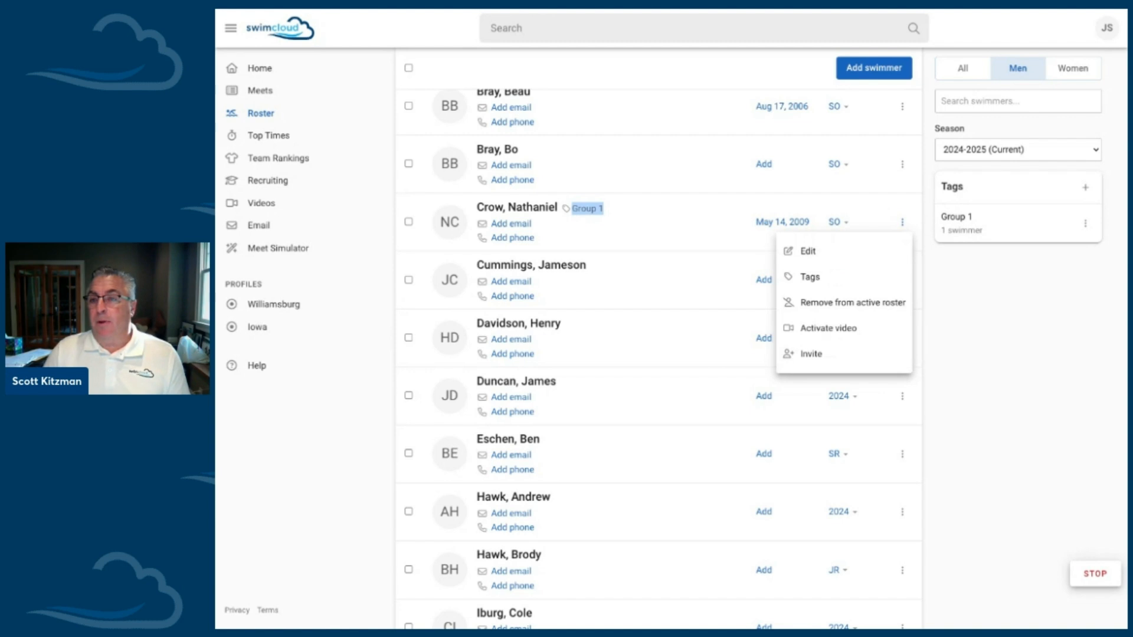
{"action": "left_click", "coordinate": [941, 302]}
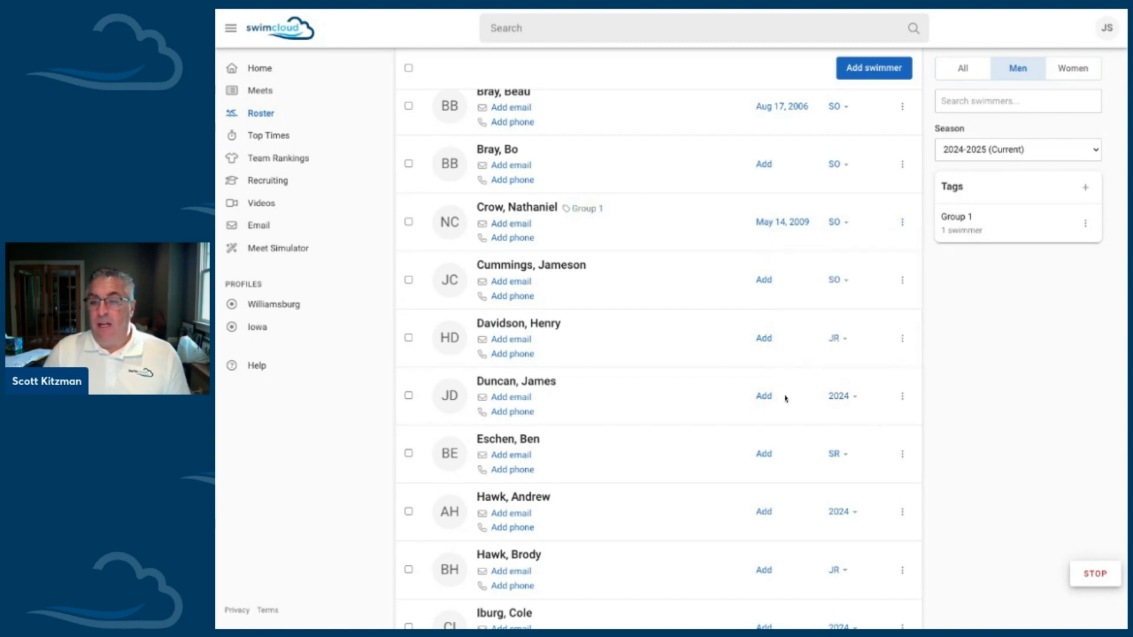
{"action": "left_click", "coordinate": [904, 399]}
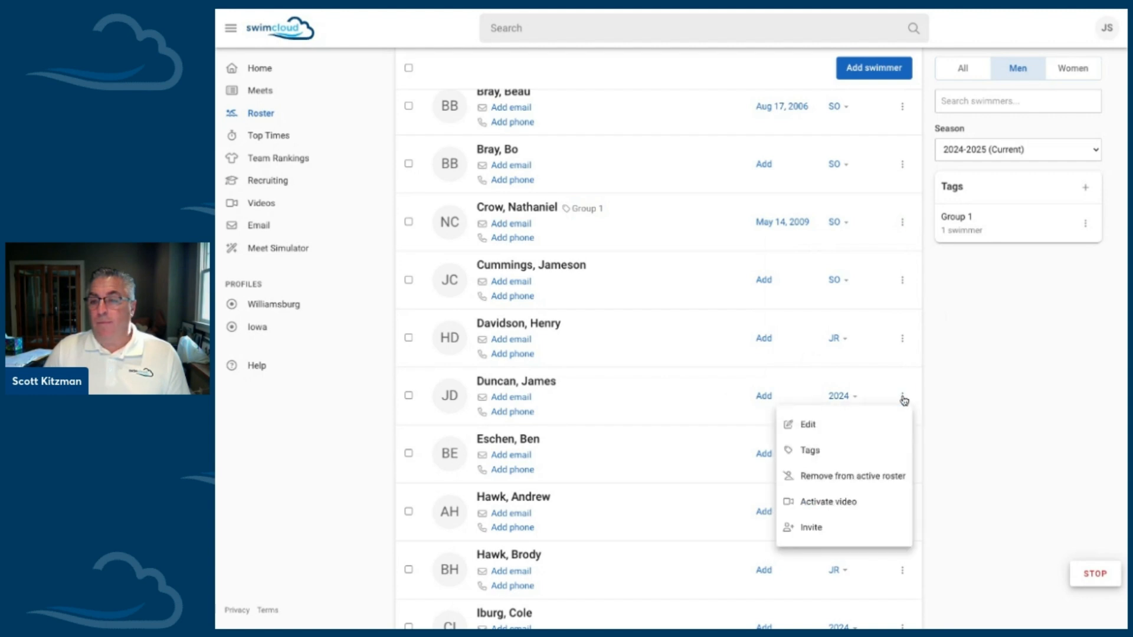
{"action": "left_click", "coordinate": [883, 477]}
{"action": "left_click", "coordinate": [835, 162]}
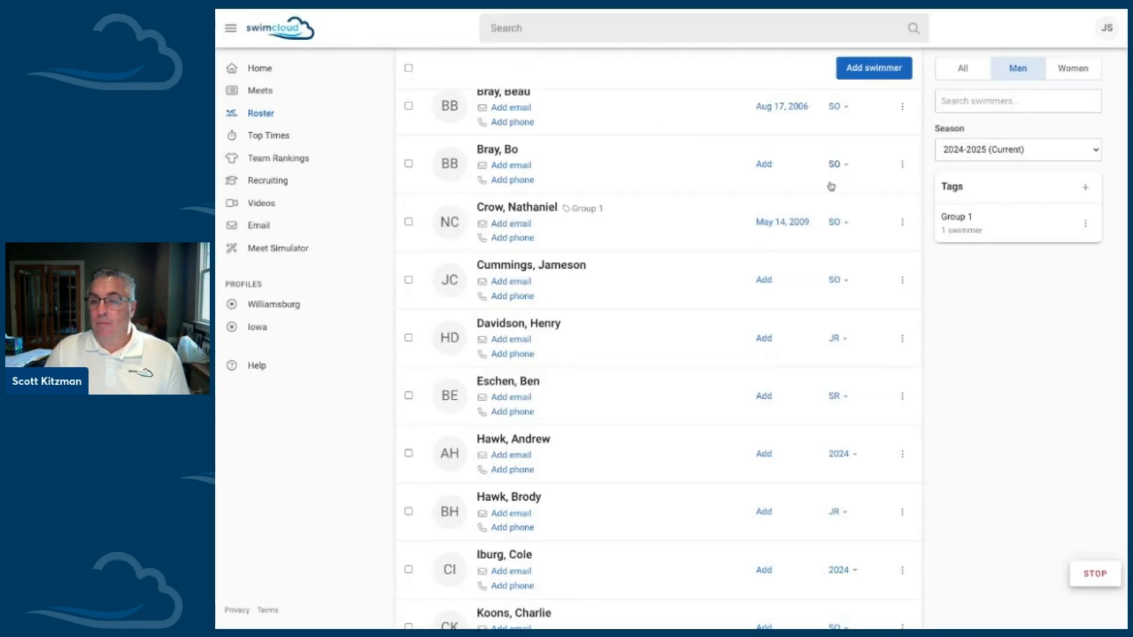
Step: Activate video for the swimmer tagged Group 1 and check his available options again
{"action": "left_click", "coordinate": [902, 226]}
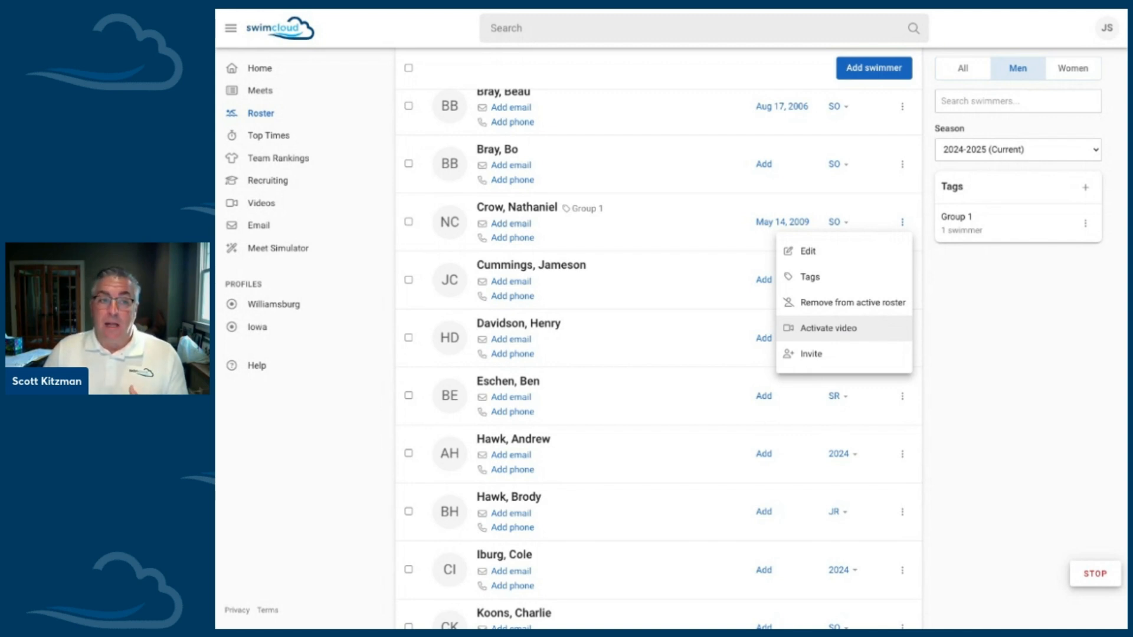
{"action": "key", "text": "Escape"}
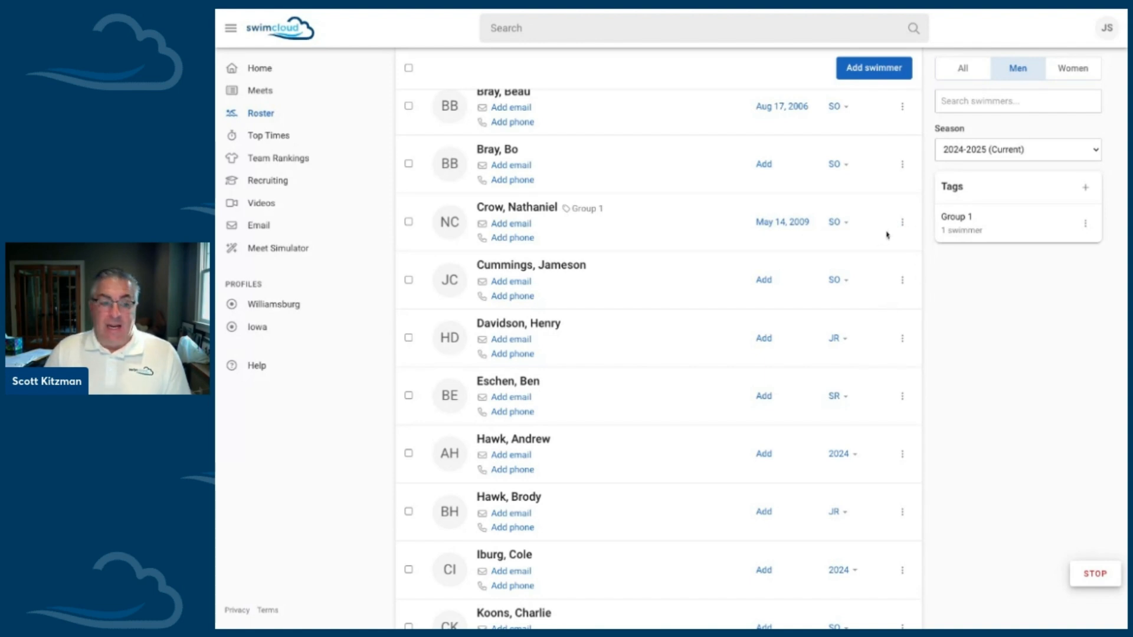
{"action": "left_click", "coordinate": [902, 223]}
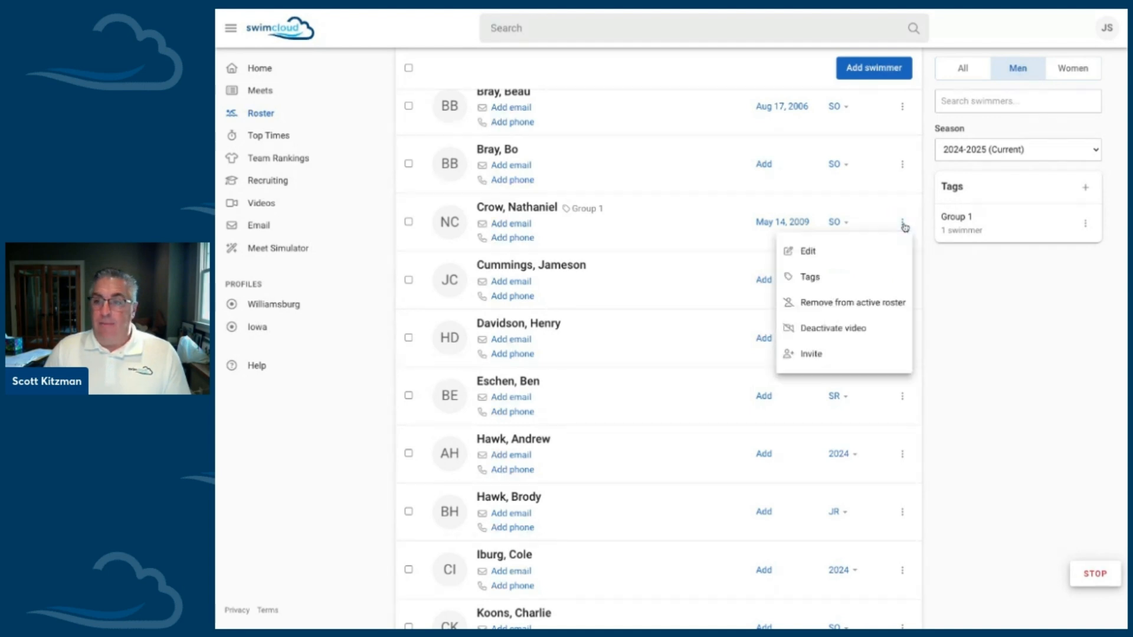
{"action": "left_click", "coordinate": [885, 220]}
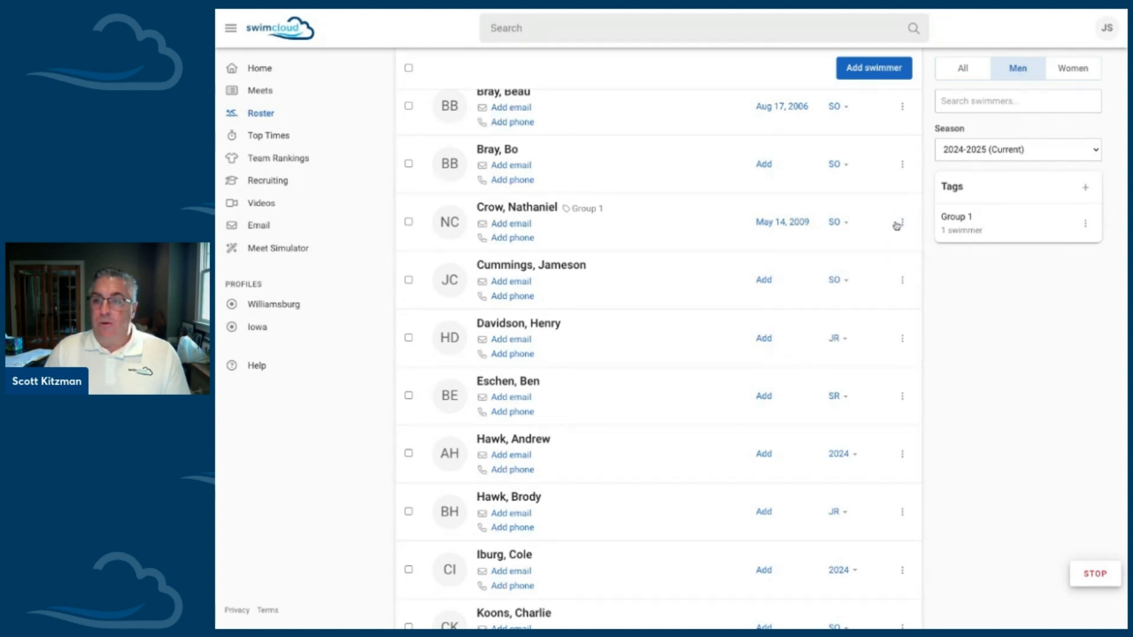
Step: Select the fourth and fifth swimmers in the men's roster and add the Group 1 tag to both
{"action": "scroll", "coordinate": [900, 227], "scroll_direction": "up", "scroll_amount": 1}
{"action": "scroll", "coordinate": [898, 228], "scroll_direction": "up", "scroll_amount": 3}
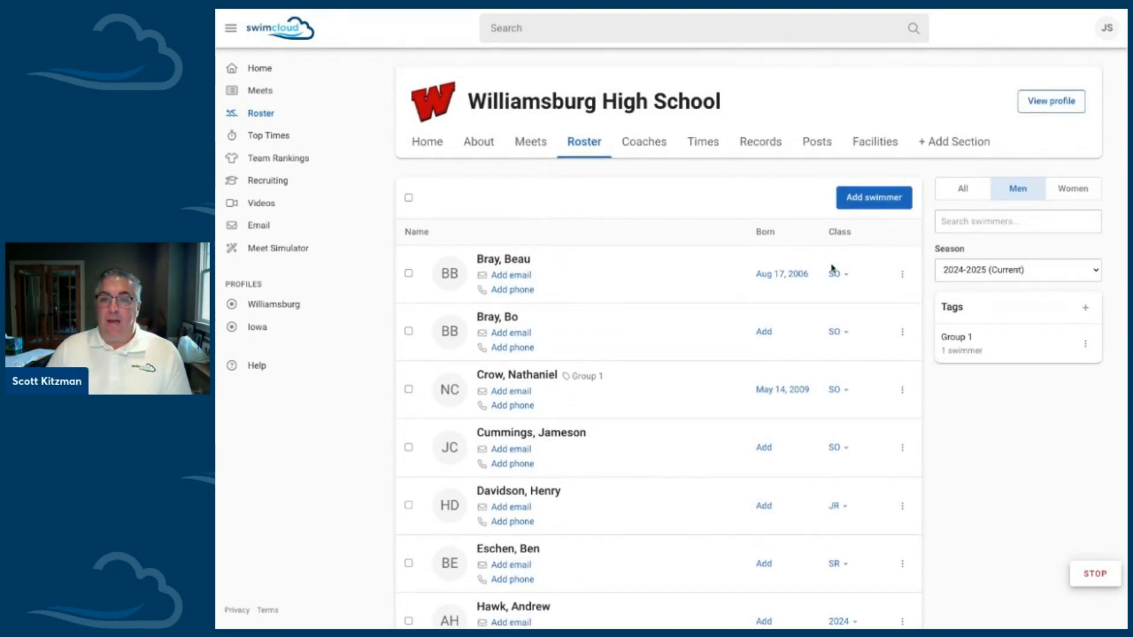
{"action": "scroll", "coordinate": [792, 371], "scroll_direction": "down", "scroll_amount": 1}
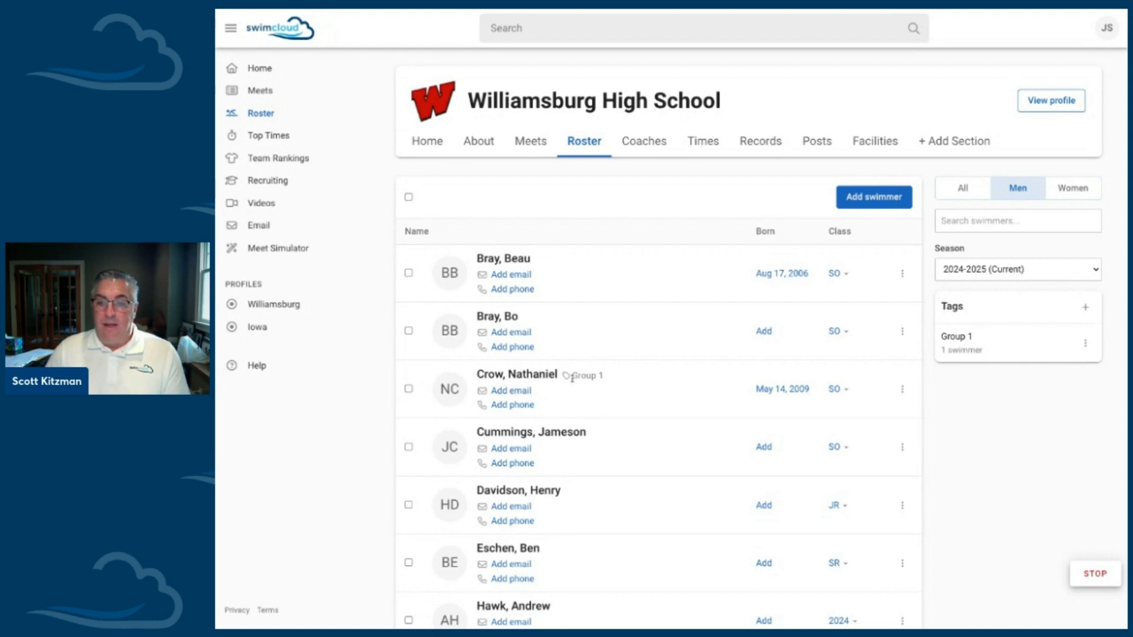
{"action": "left_click", "coordinate": [408, 448]}
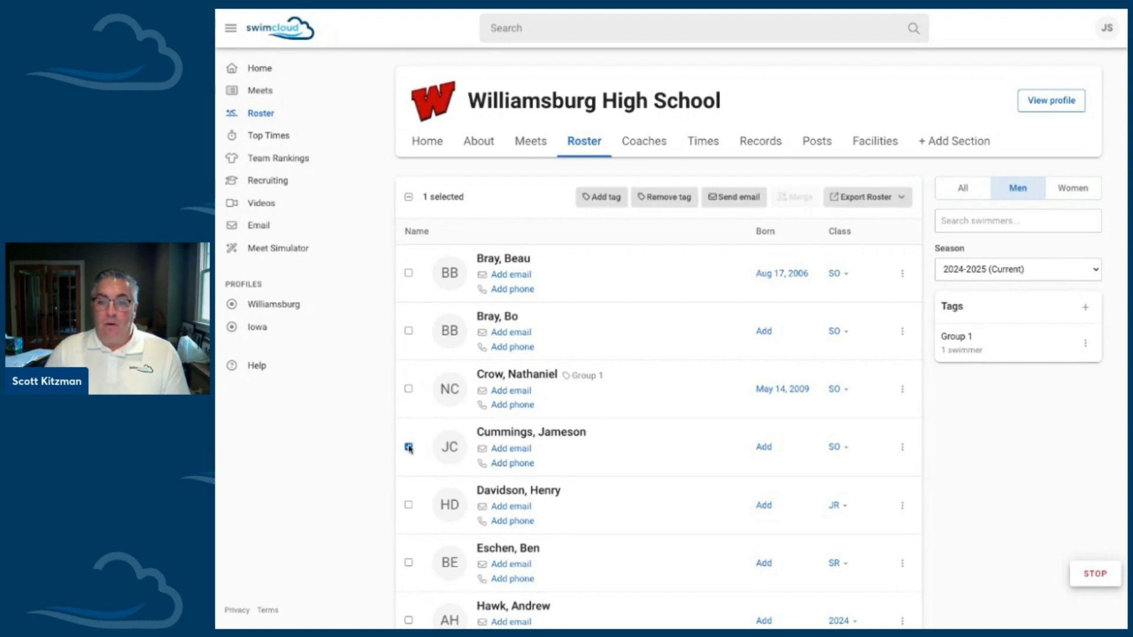
{"action": "left_click", "coordinate": [408, 506]}
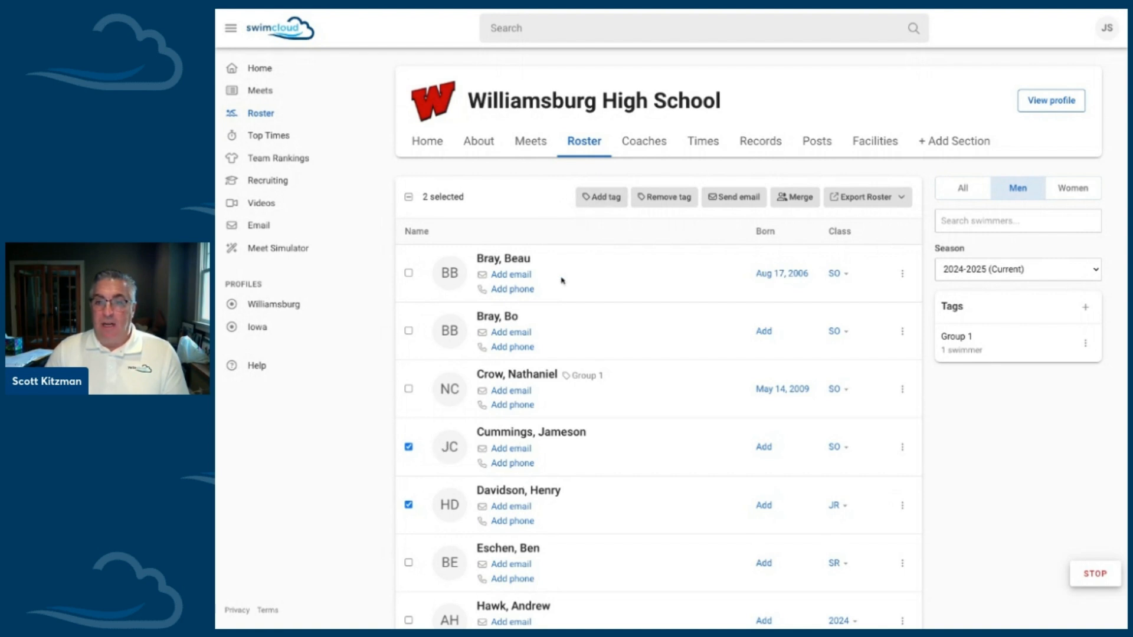
{"action": "left_click", "coordinate": [592, 199]}
{"action": "left_click", "coordinate": [577, 109]}
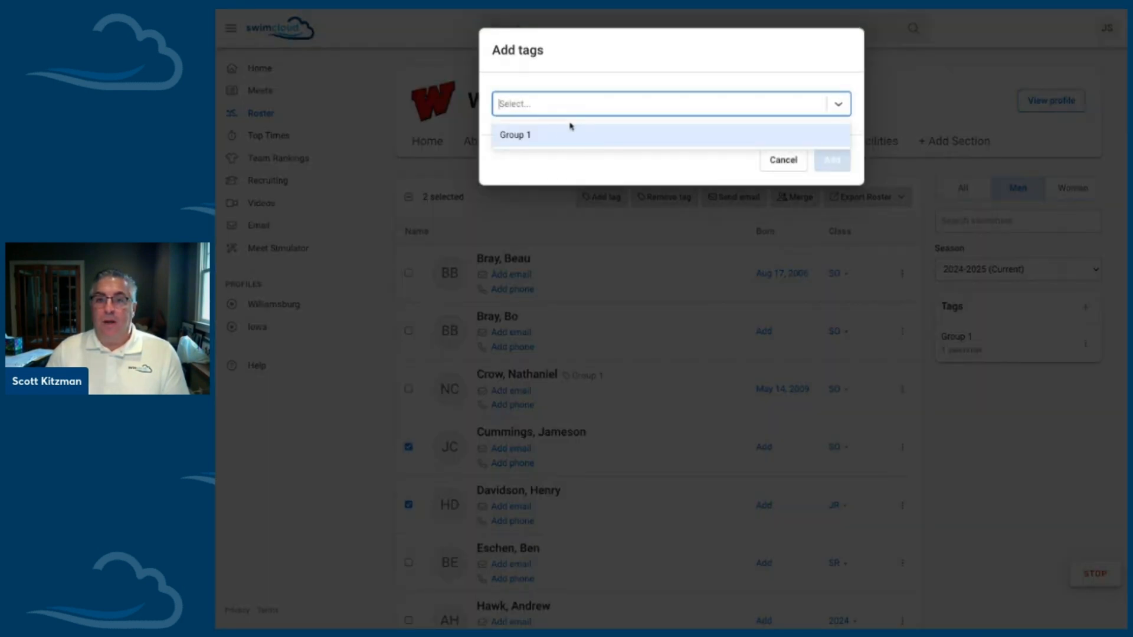
{"action": "left_click", "coordinate": [522, 136]}
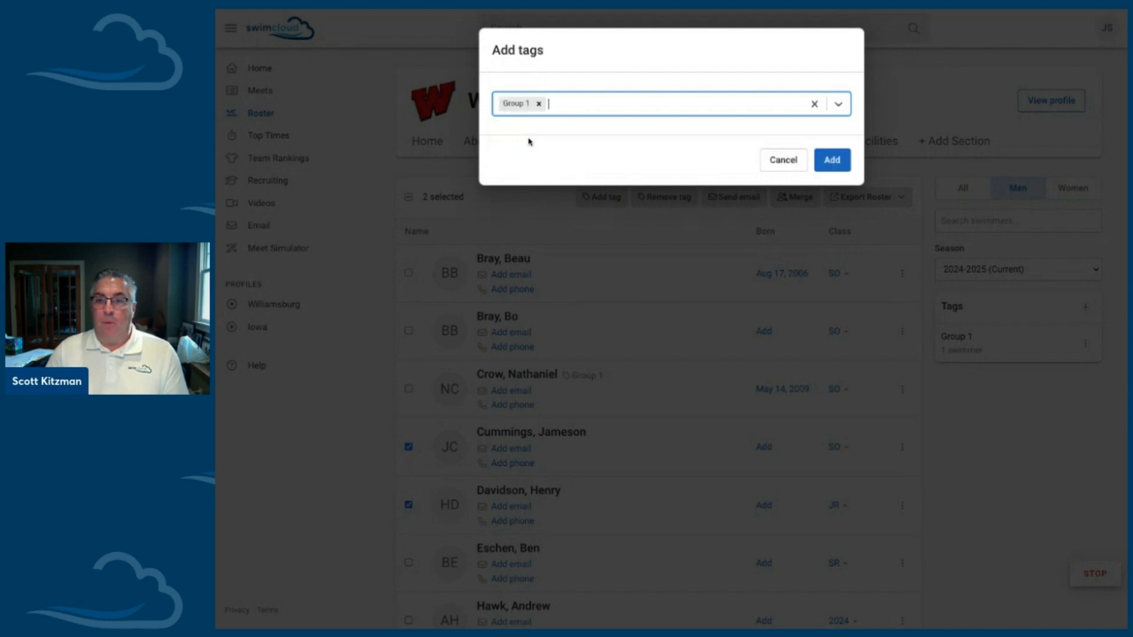
{"action": "left_click", "coordinate": [833, 162]}
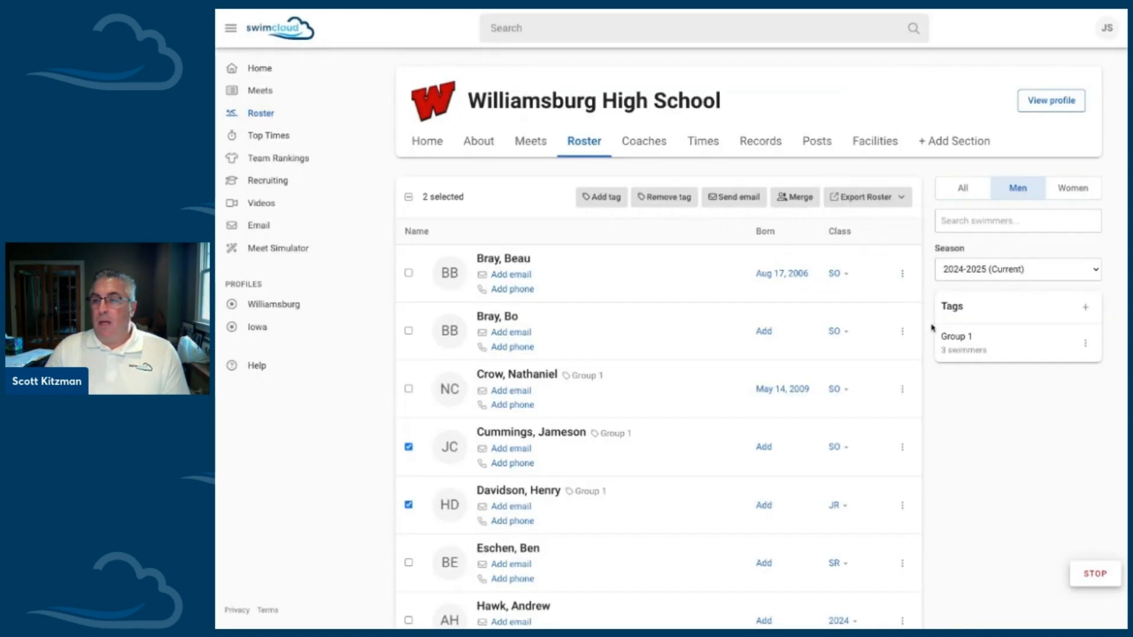
Step: Filter the roster by the Group 1 tag and start an email to that group
{"action": "left_click", "coordinate": [968, 348]}
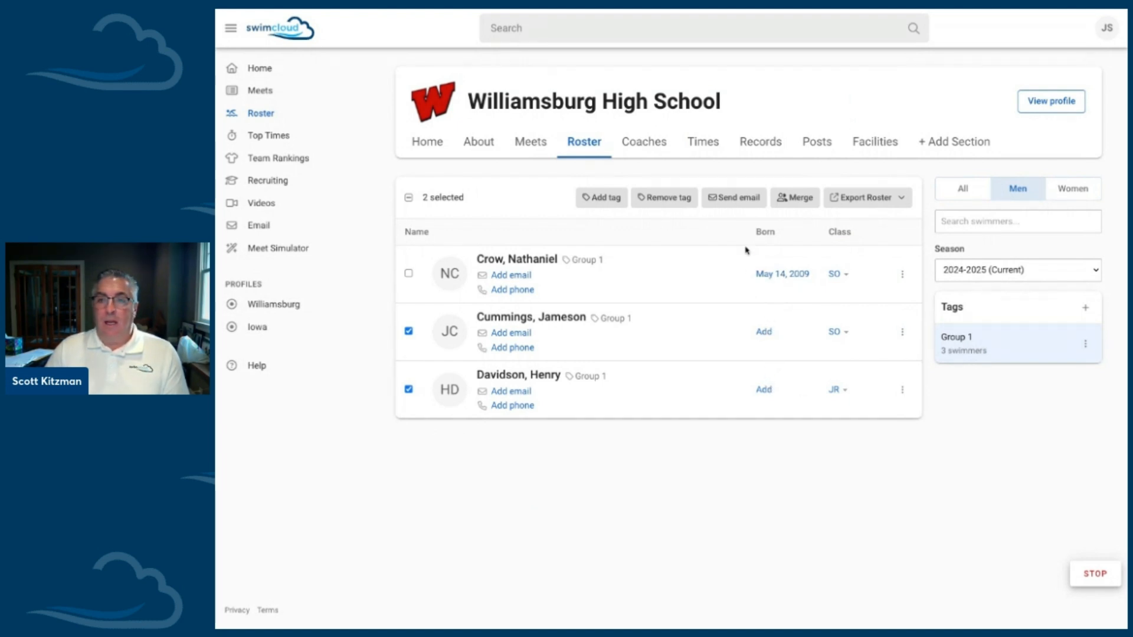
{"action": "left_click", "coordinate": [1086, 343]}
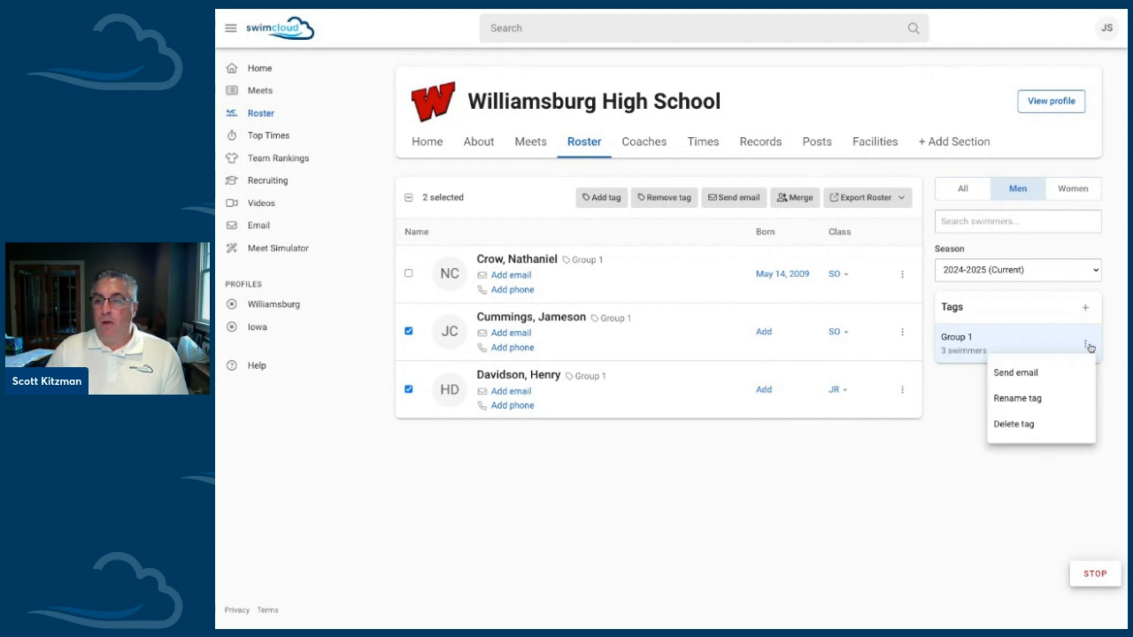
{"action": "left_click", "coordinate": [1056, 375]}
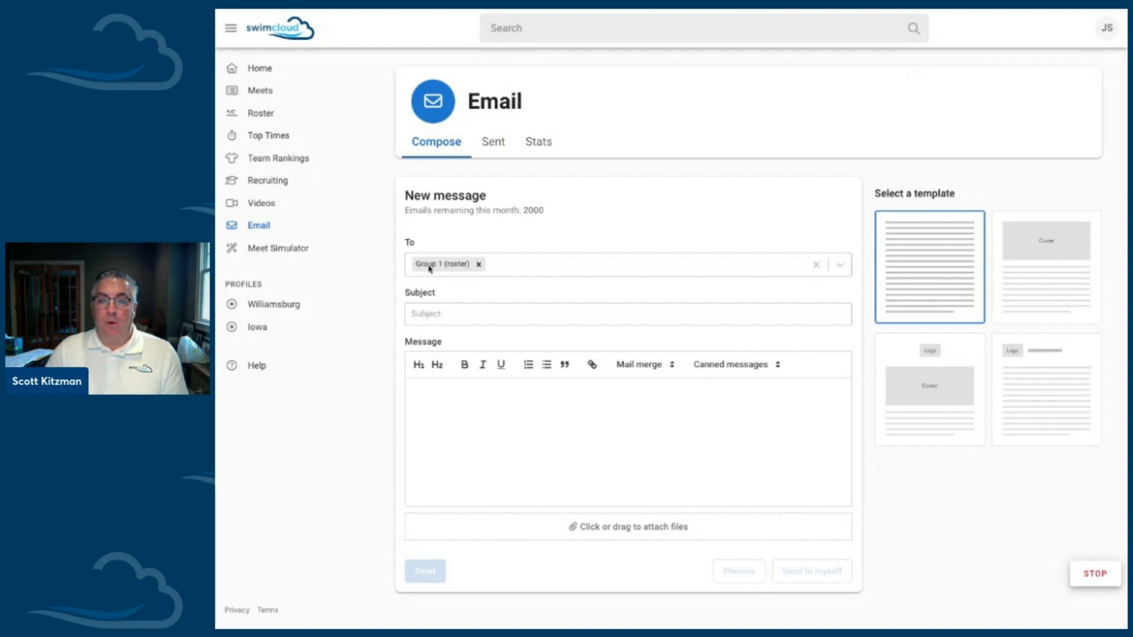
Step: Compose the email with subject Practice, greeting "Hey" plus the First Name merge field, and a message line starting "Practice"
{"action": "left_click", "coordinate": [429, 310]}
{"action": "type", "text": "Practice"}
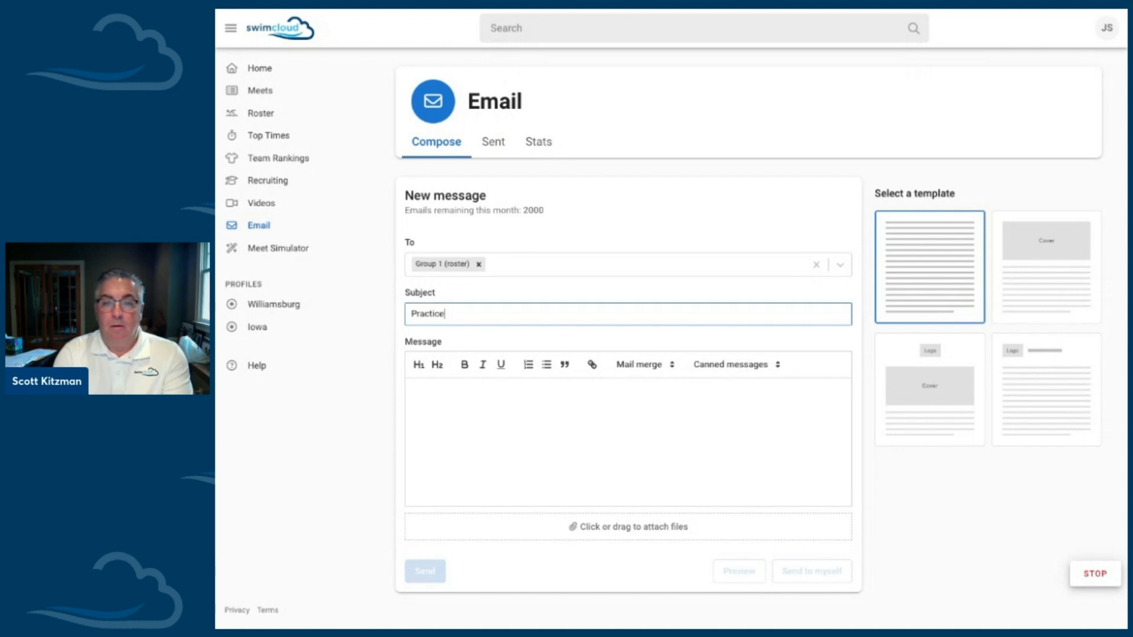
{"action": "left_click", "coordinate": [440, 397]}
{"action": "left_click", "coordinate": [645, 368]}
{"action": "left_click", "coordinate": [577, 400]}
{"action": "type", "text": "Hey"}
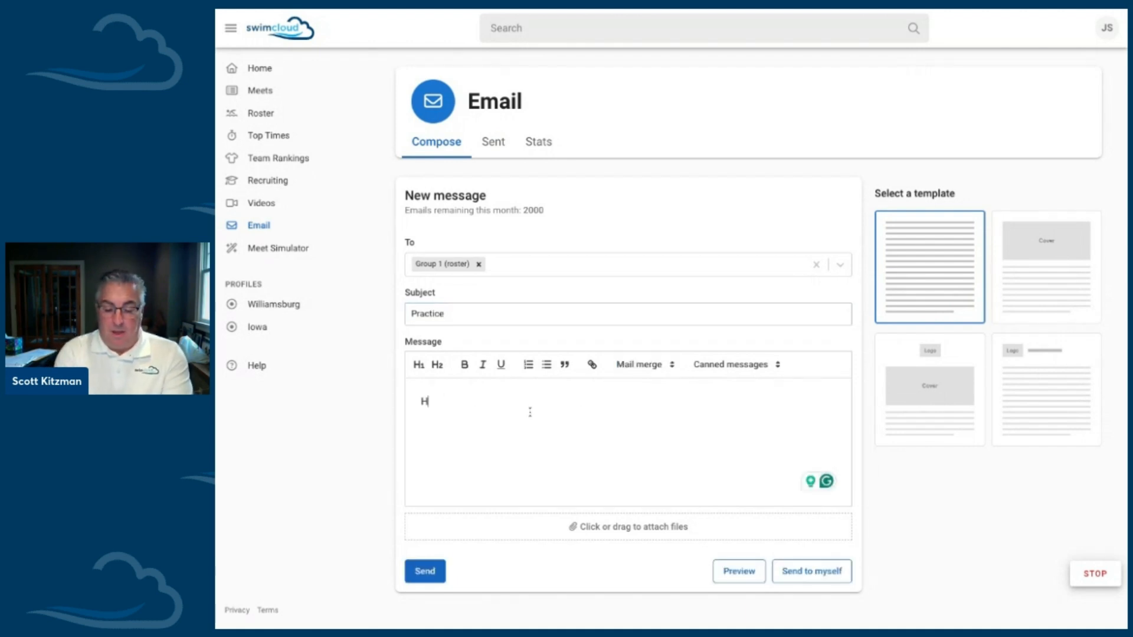
{"action": "left_click", "coordinate": [638, 366]}
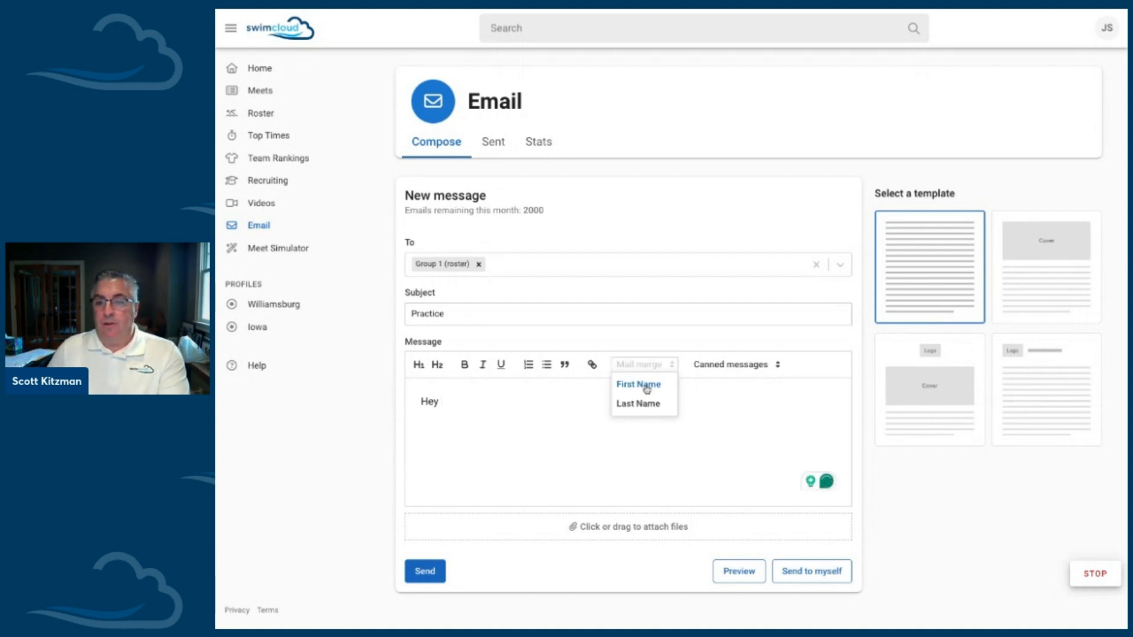
{"action": "left_click", "coordinate": [645, 384]}
{"action": "key", "text": "Return"}
{"action": "key", "text": "Return"}
{"action": "type", "text": "Practice"}
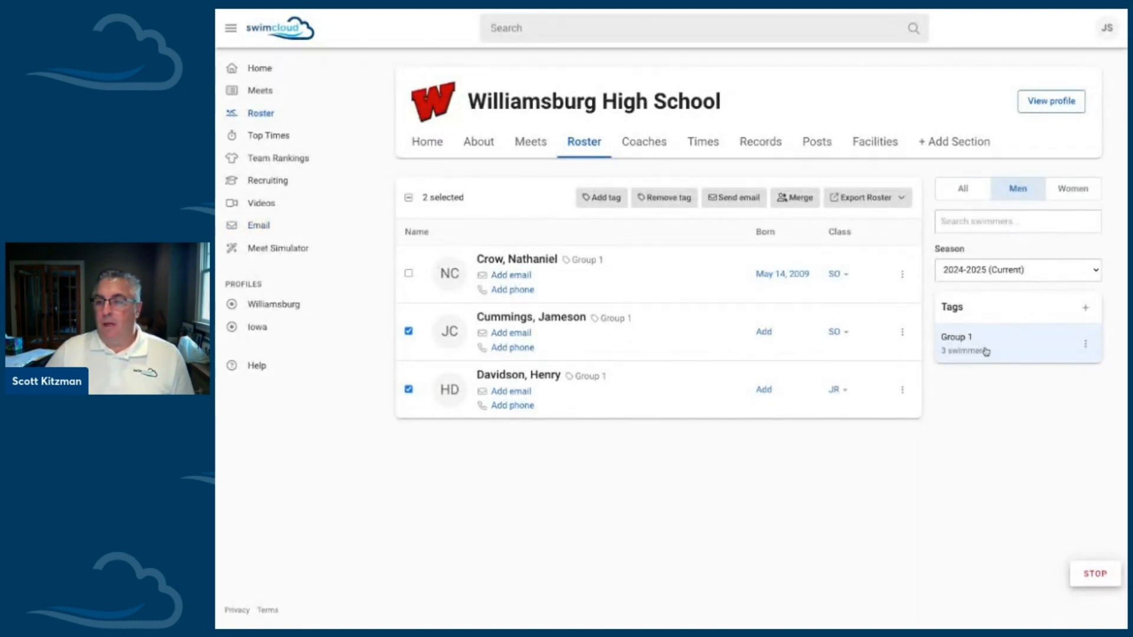
Step: Clear the Group 1 filter from the roster and deselect the two selected swimmers
{"action": "left_click", "coordinate": [984, 351]}
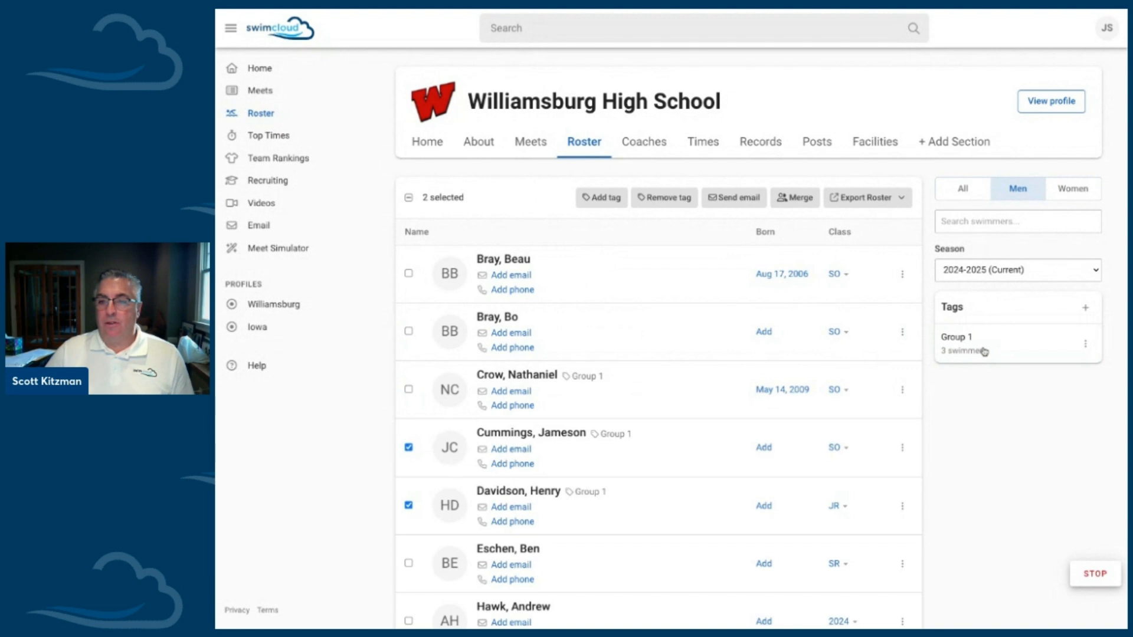
{"action": "left_click", "coordinate": [408, 448]}
{"action": "left_click", "coordinate": [408, 506]}
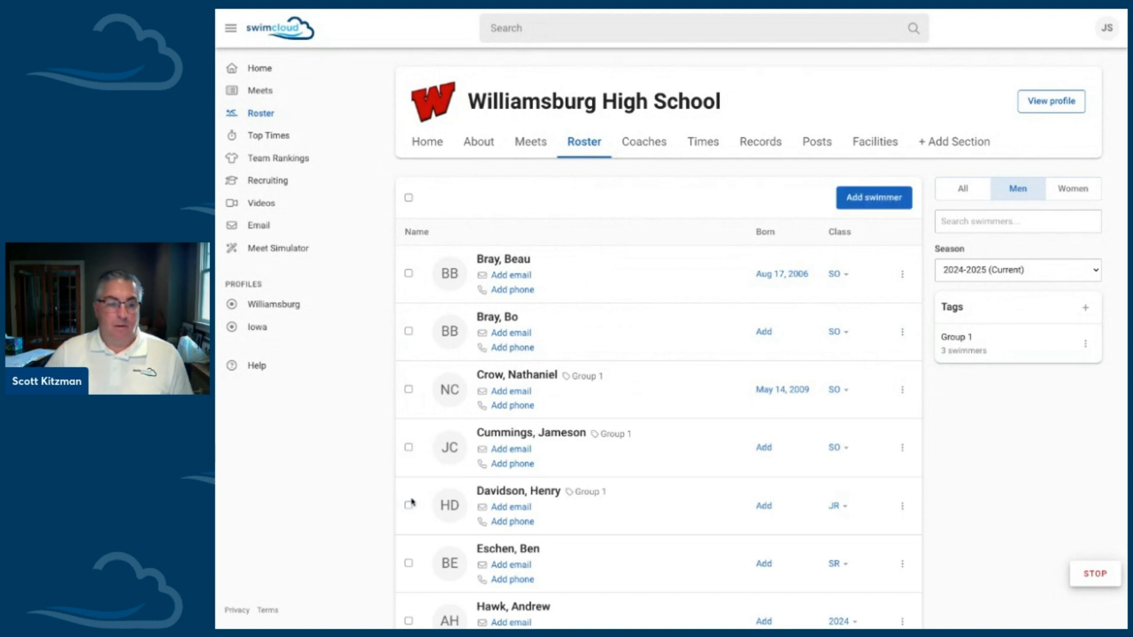
Step: Select the first two swimmers in the men's roster and start merging them as duplicates
{"action": "scroll", "coordinate": [522, 330], "scroll_direction": "down", "scroll_amount": 1}
{"action": "scroll", "coordinate": [522, 326], "scroll_direction": "down", "scroll_amount": 2}
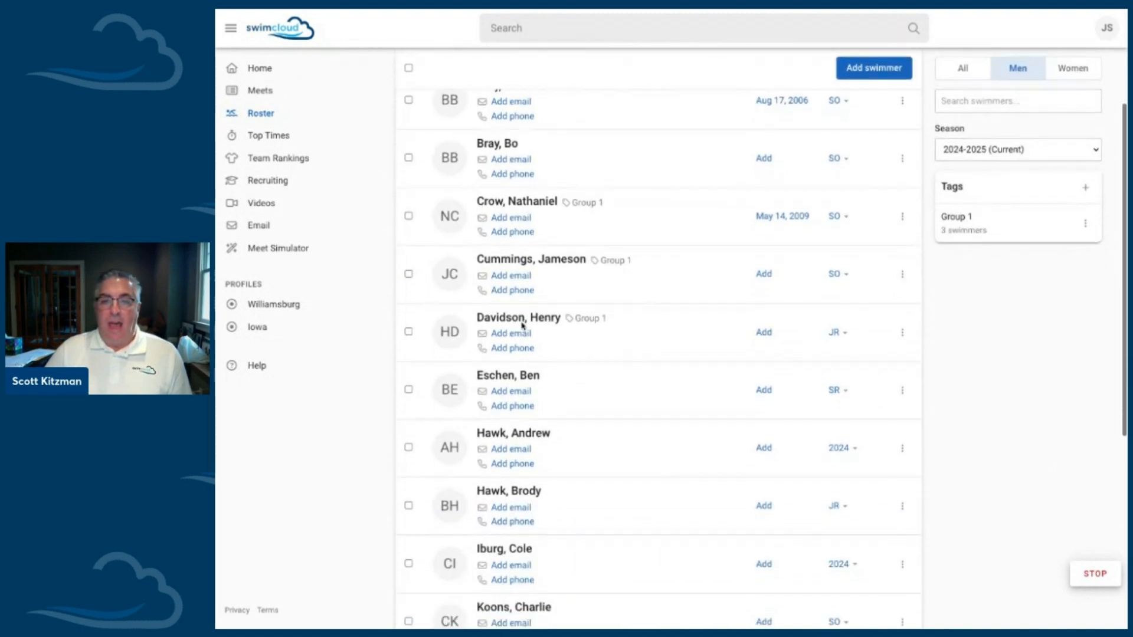
{"action": "scroll", "coordinate": [555, 322], "scroll_direction": "up", "scroll_amount": 2}
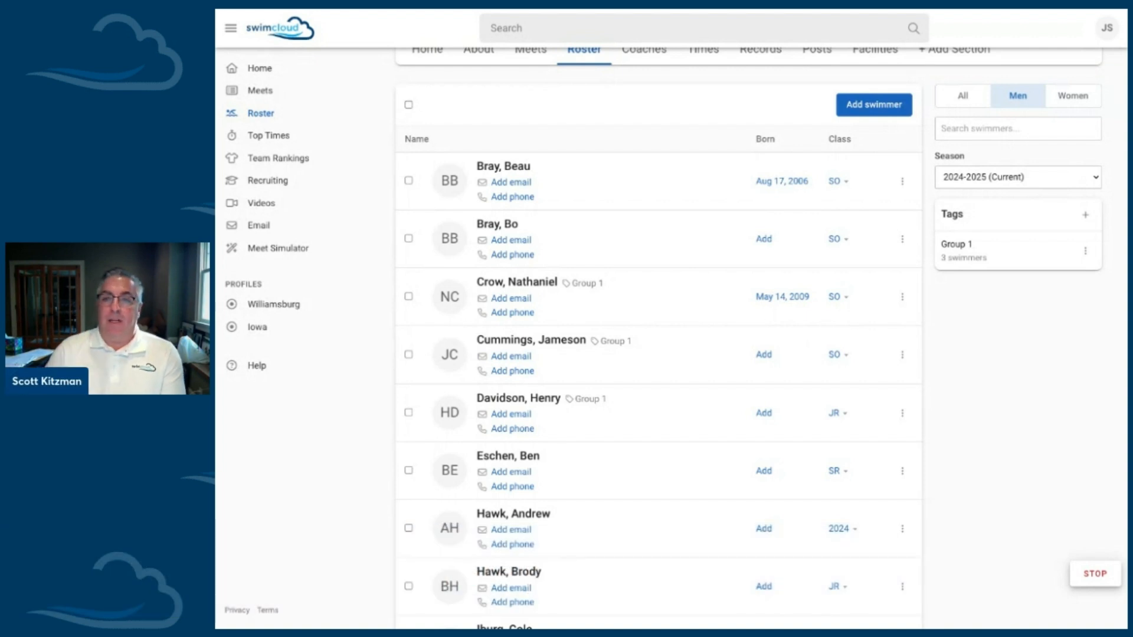
{"action": "scroll", "coordinate": [733, 324], "scroll_direction": "up", "scroll_amount": 2}
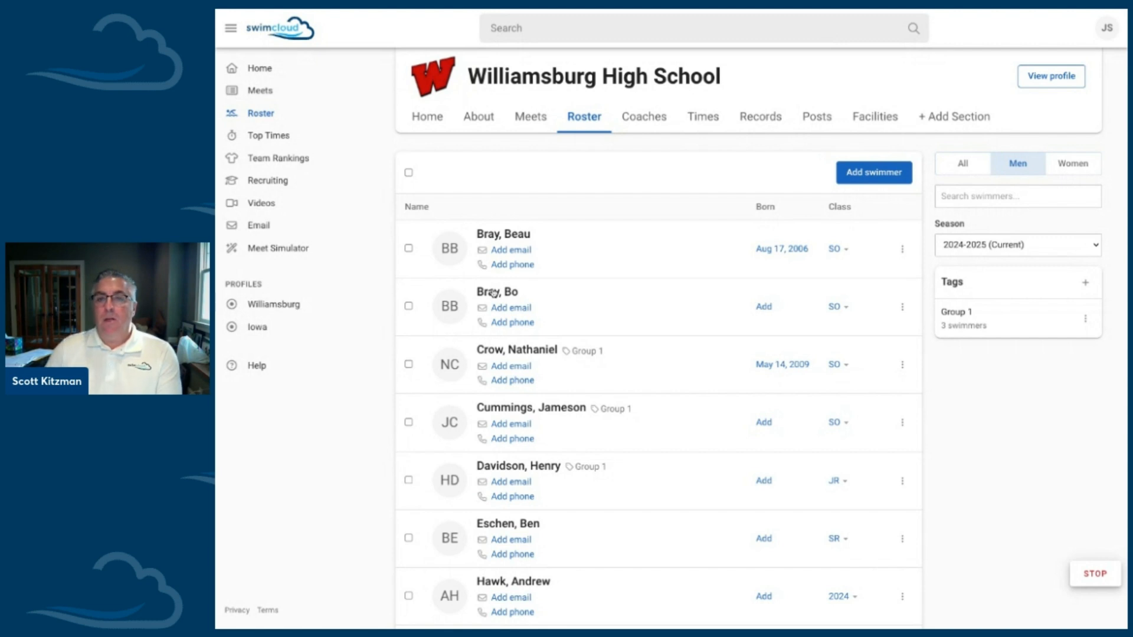
{"action": "left_click", "coordinate": [409, 249]}
{"action": "left_click", "coordinate": [409, 307]}
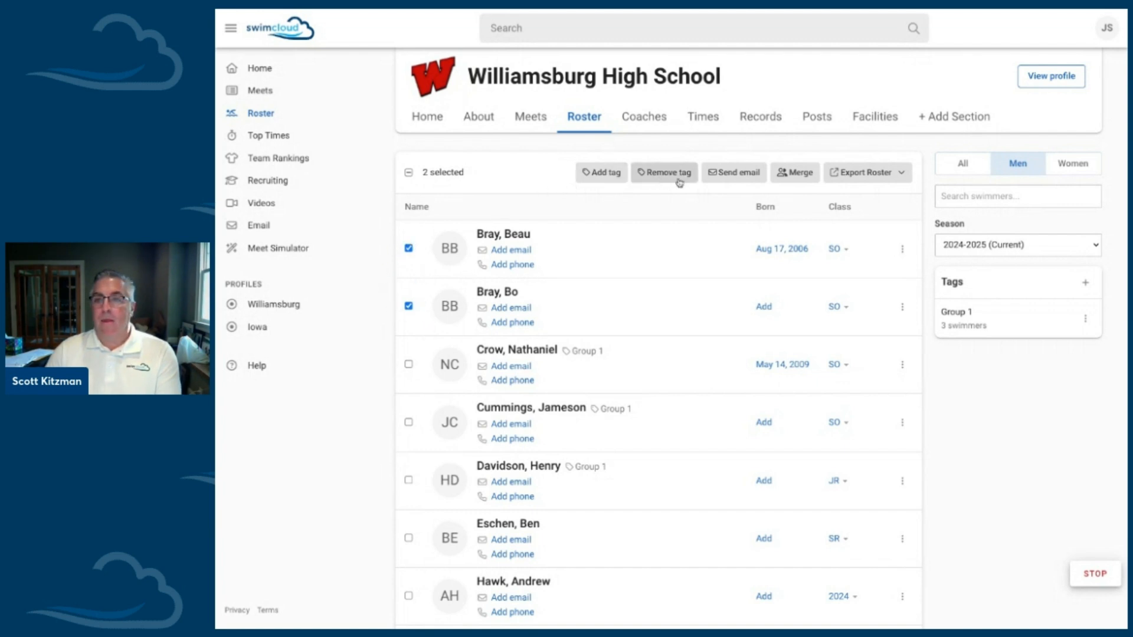
{"action": "left_click", "coordinate": [795, 173]}
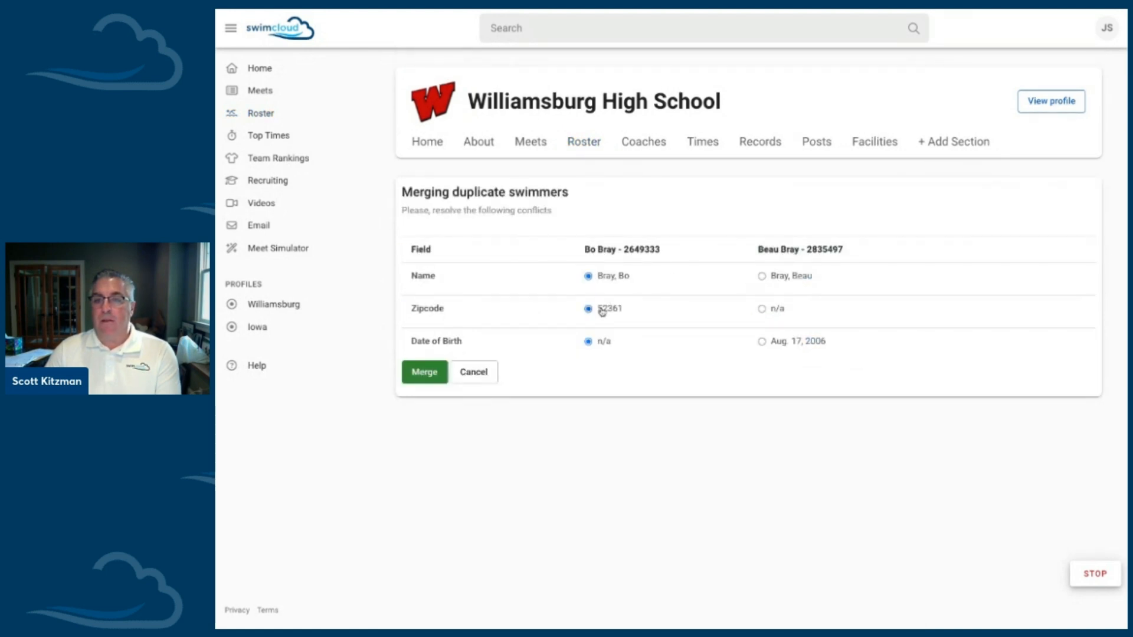
Step: Resolve the merge conflicts by keeping the second record's name and date of birth, and complete the merge
{"action": "left_click", "coordinate": [762, 341]}
{"action": "left_click", "coordinate": [761, 276]}
{"action": "left_click", "coordinate": [433, 376]}
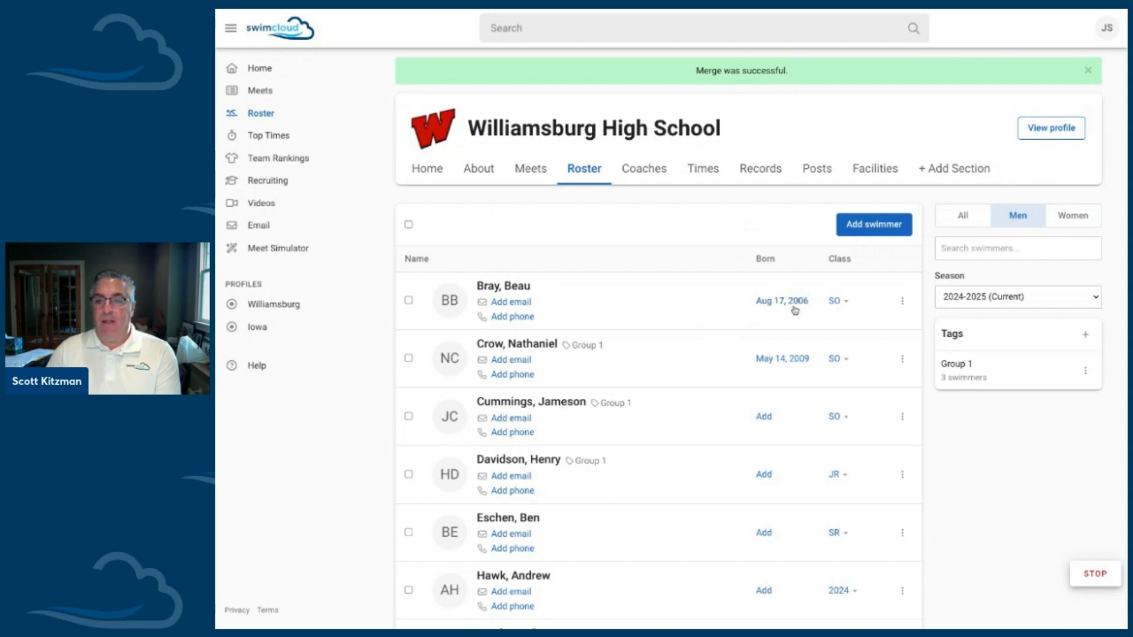
Step: Create a Group 2 tag on the first swimmer in the men's roster and save it
{"action": "scroll", "coordinate": [794, 308], "scroll_direction": "down", "scroll_amount": 1}
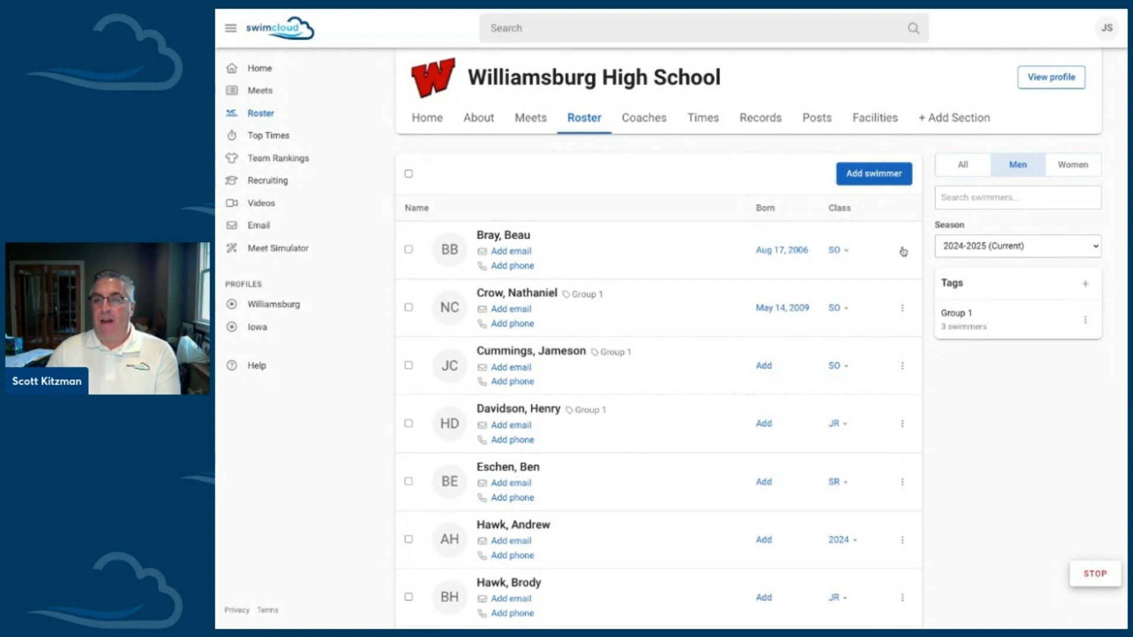
{"action": "left_click", "coordinate": [902, 250]}
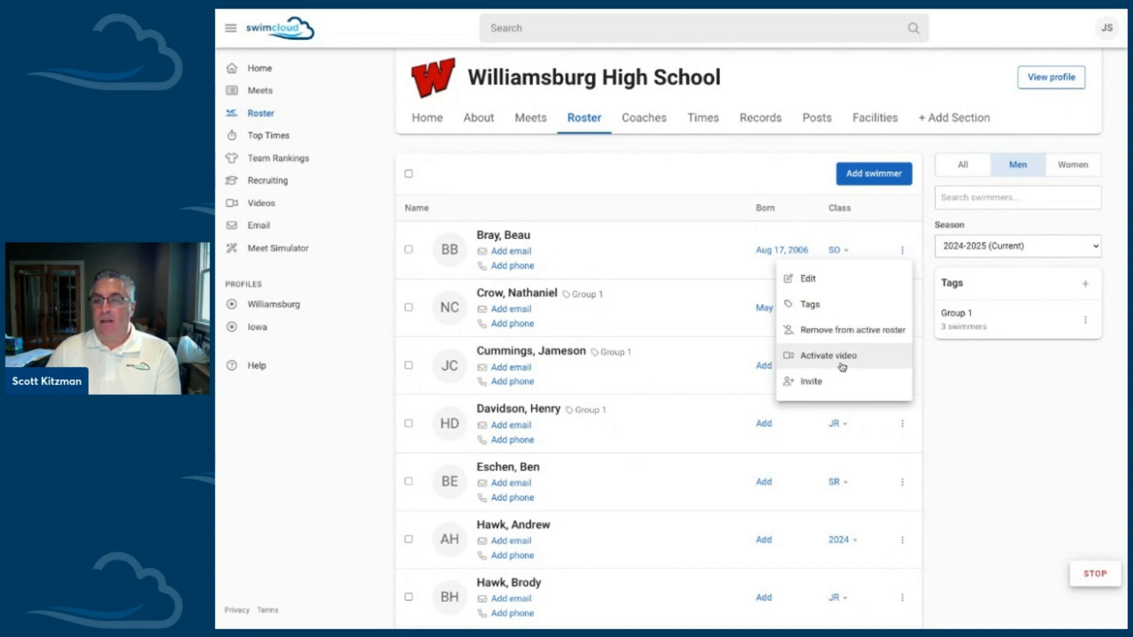
{"action": "left_click", "coordinate": [824, 305]}
{"action": "type", "text": "Group 2"}
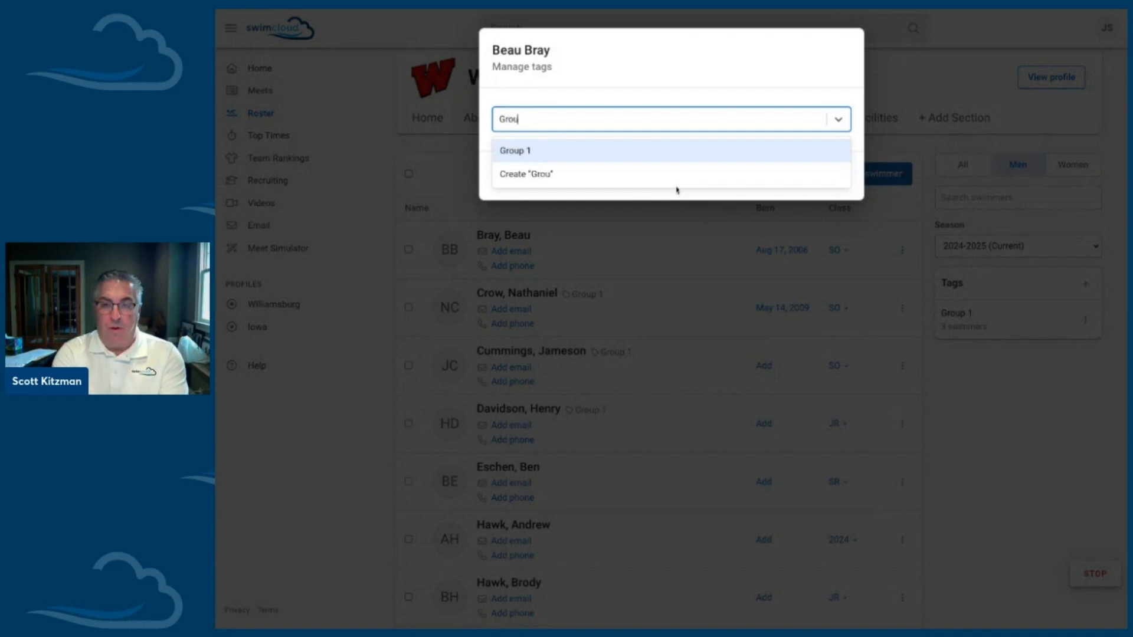
{"action": "key", "text": "BackSpace"}
{"action": "type", "text": "2"}
{"action": "key", "text": "Return"}
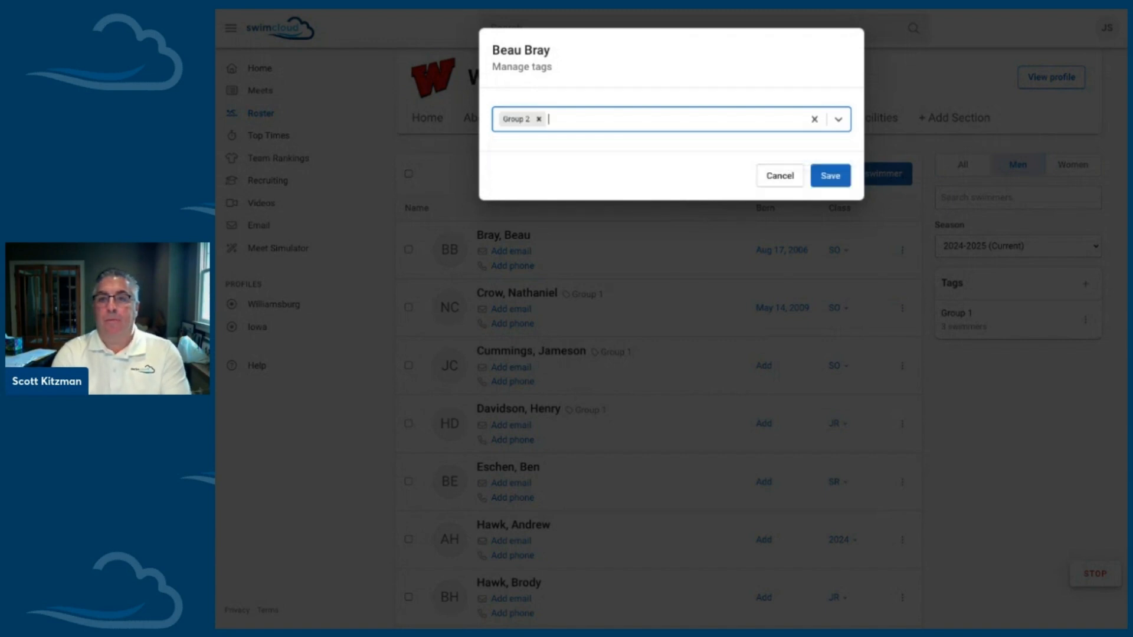
{"action": "left_click", "coordinate": [832, 177]}
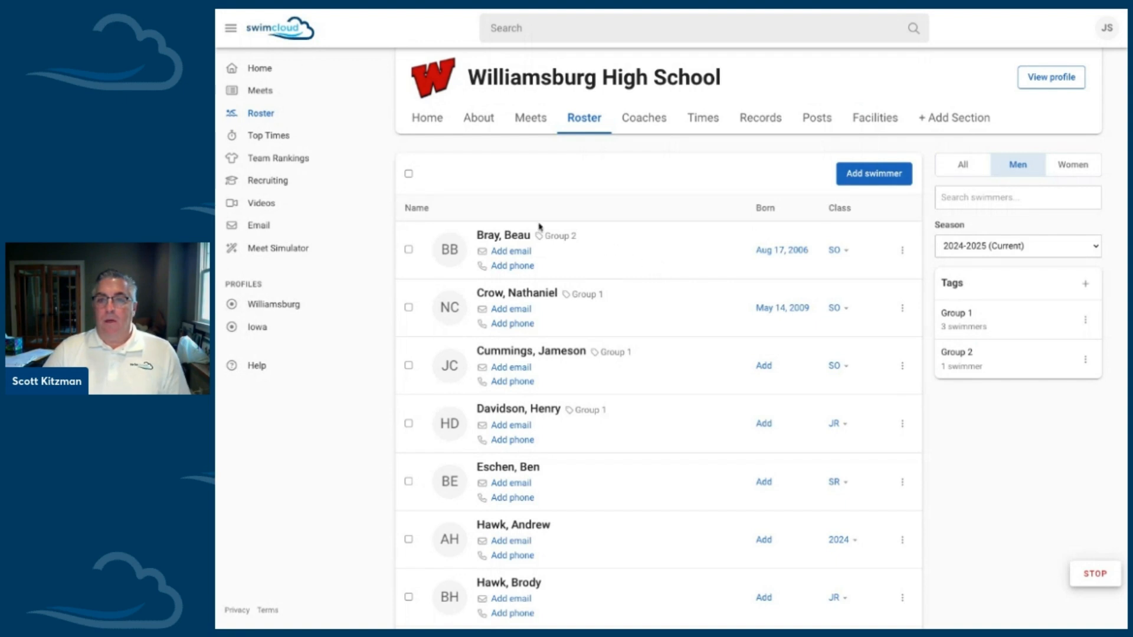
{"action": "left_click", "coordinate": [902, 250]}
{"action": "left_click", "coordinate": [893, 237]}
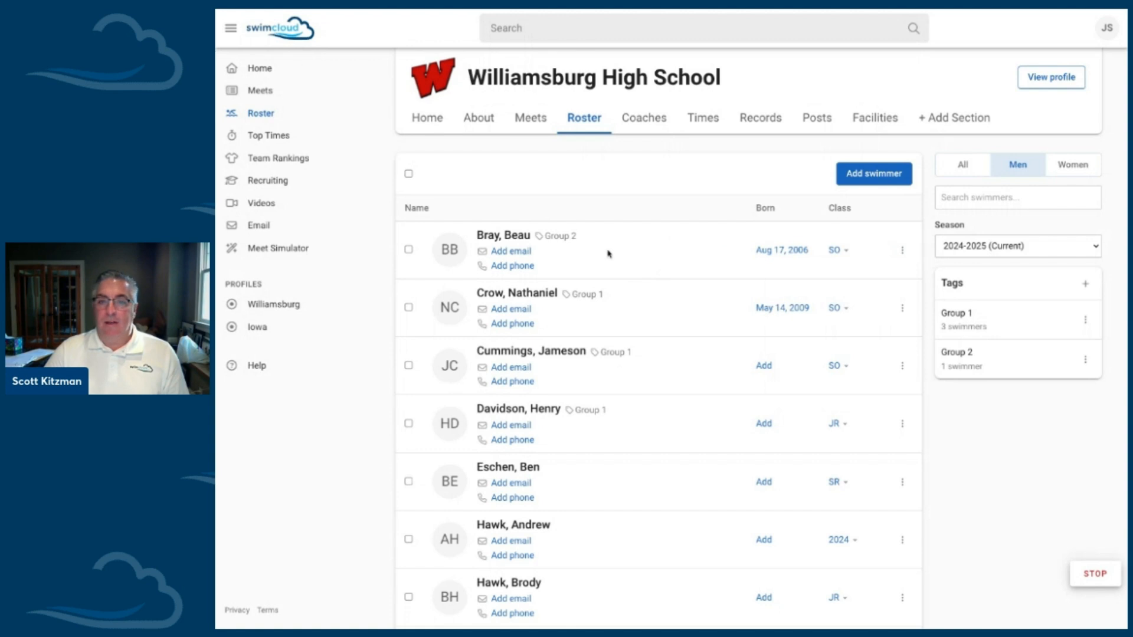
{"action": "left_click", "coordinate": [408, 249]}
{"action": "left_click", "coordinate": [408, 249]}
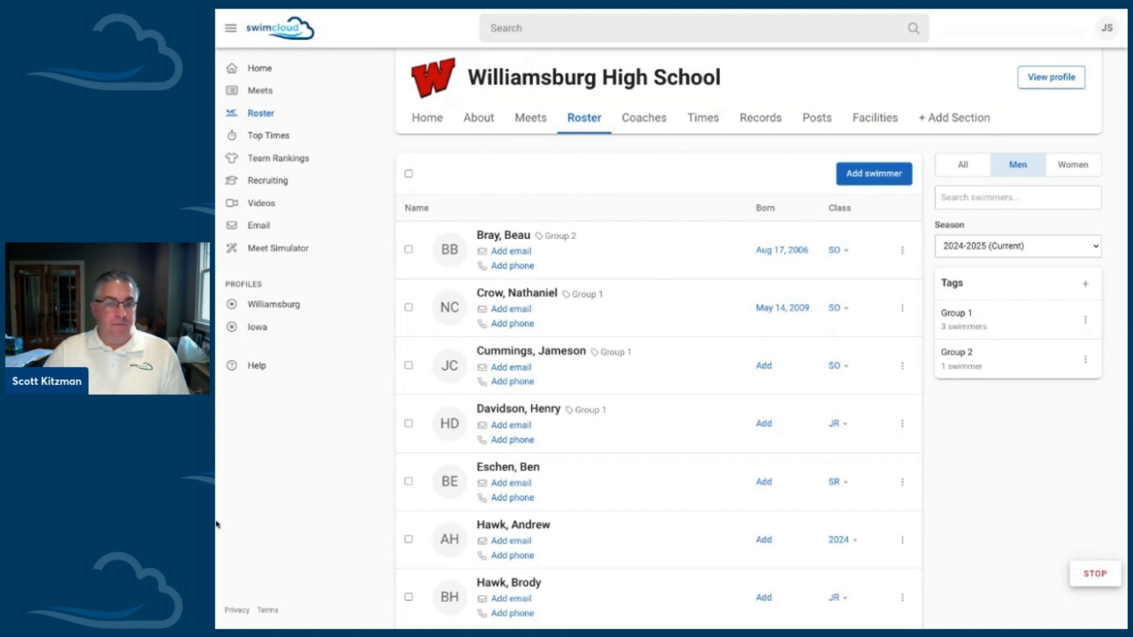
Step: Select all swimmers in the men's roster, check the available roster export formats, and clear the selection
{"action": "left_click", "coordinate": [409, 174]}
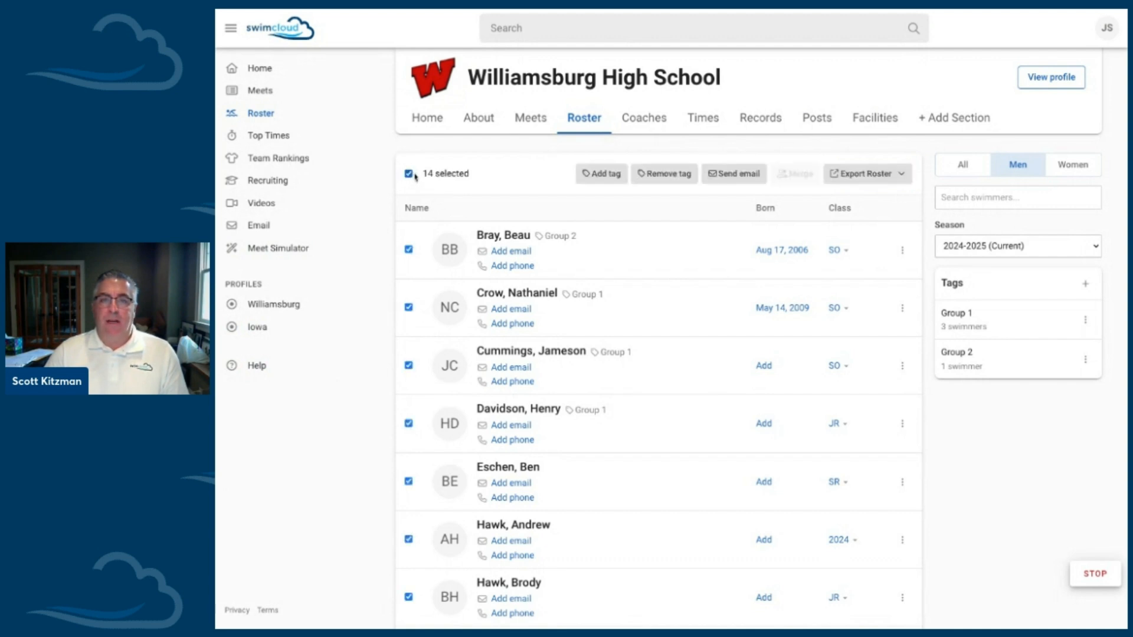
{"action": "scroll", "coordinate": [457, 200], "scroll_direction": "down", "scroll_amount": 1}
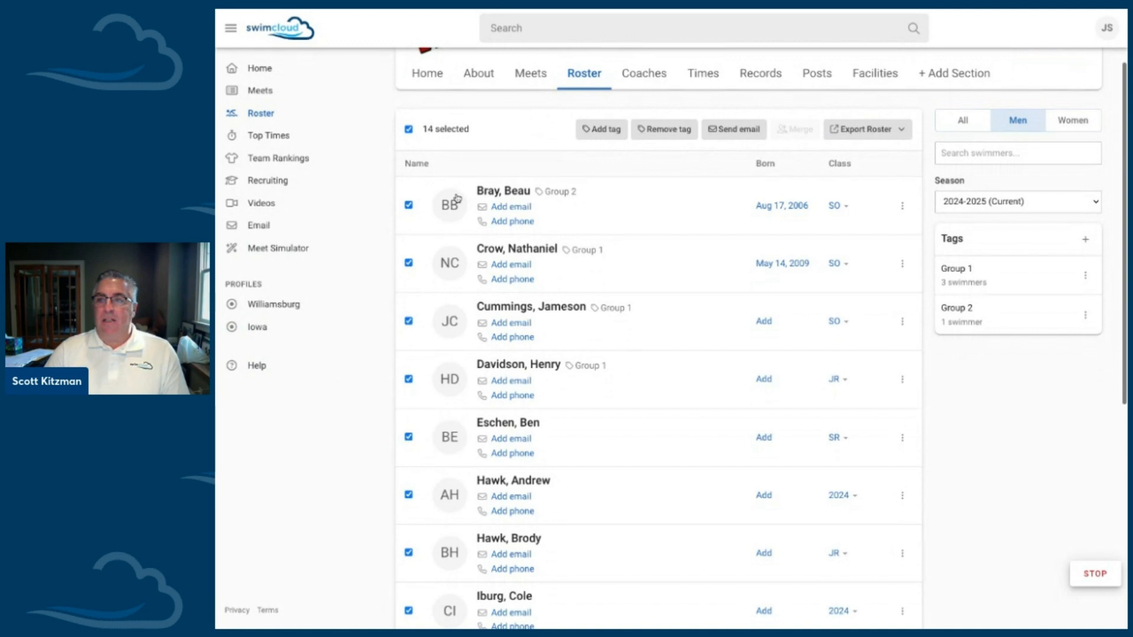
{"action": "scroll", "coordinate": [457, 200], "scroll_direction": "up", "scroll_amount": 1}
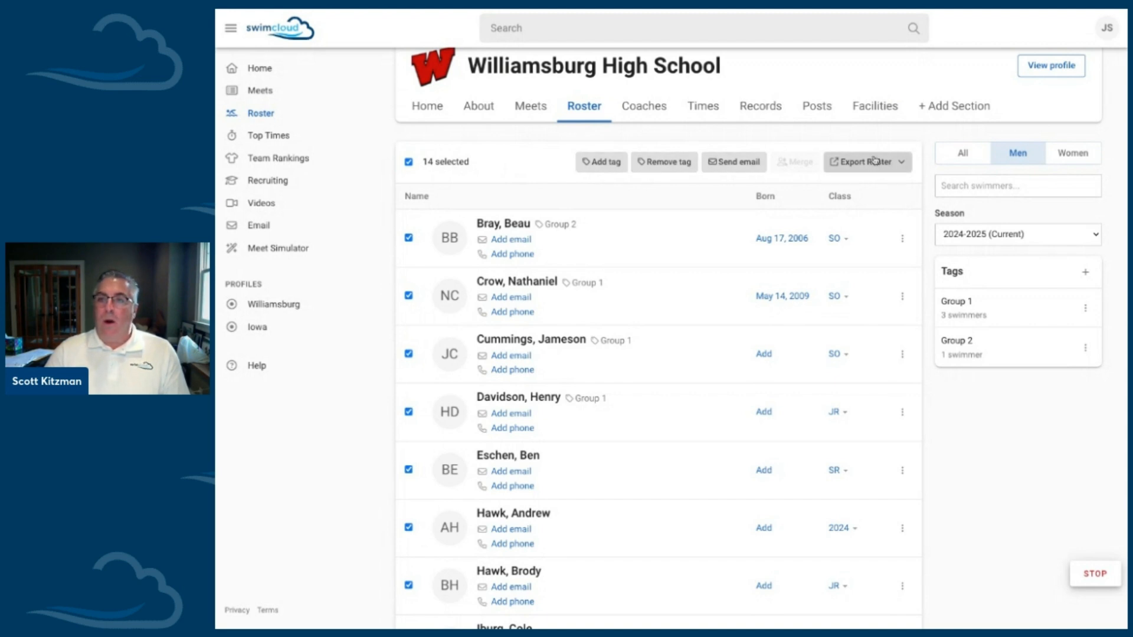
{"action": "left_click", "coordinate": [893, 171]}
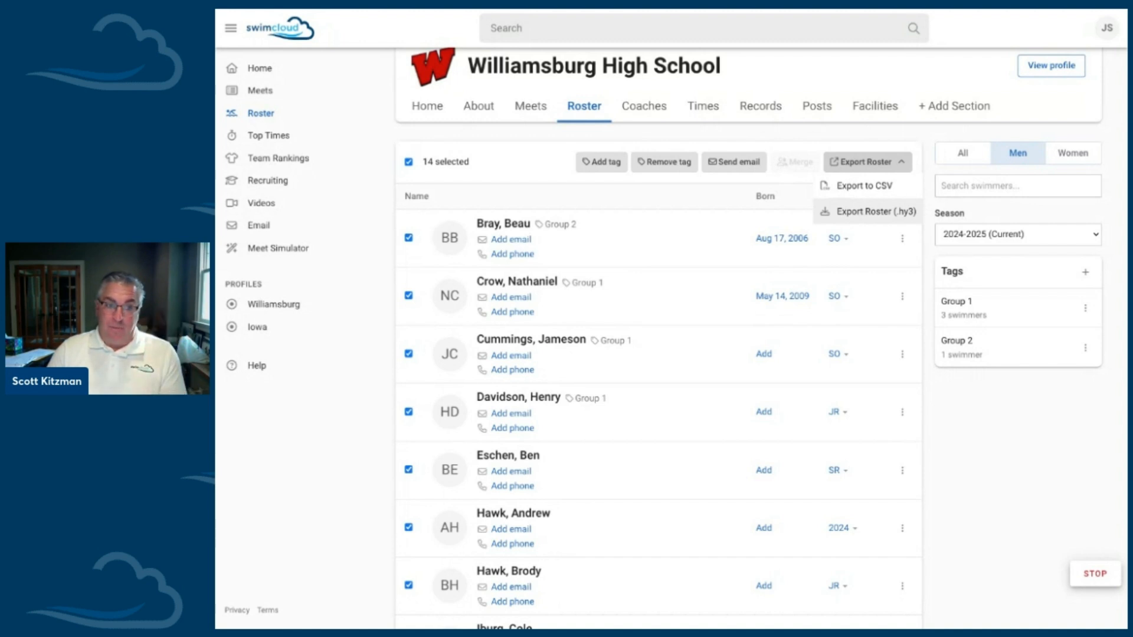
{"action": "left_click", "coordinate": [520, 179]}
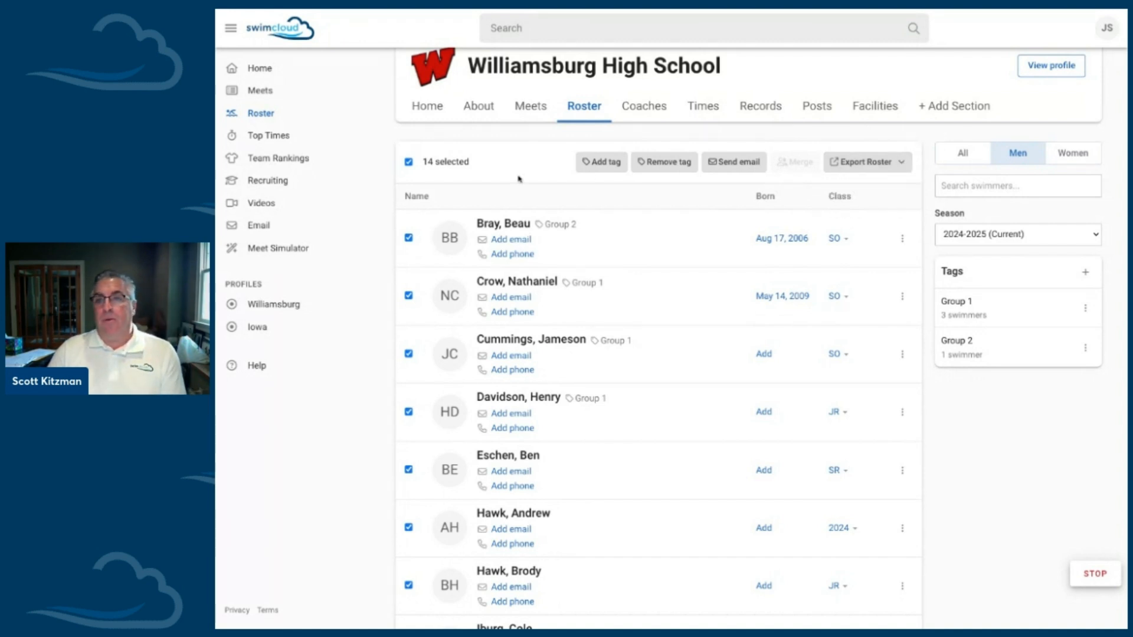
{"action": "left_click", "coordinate": [409, 164]}
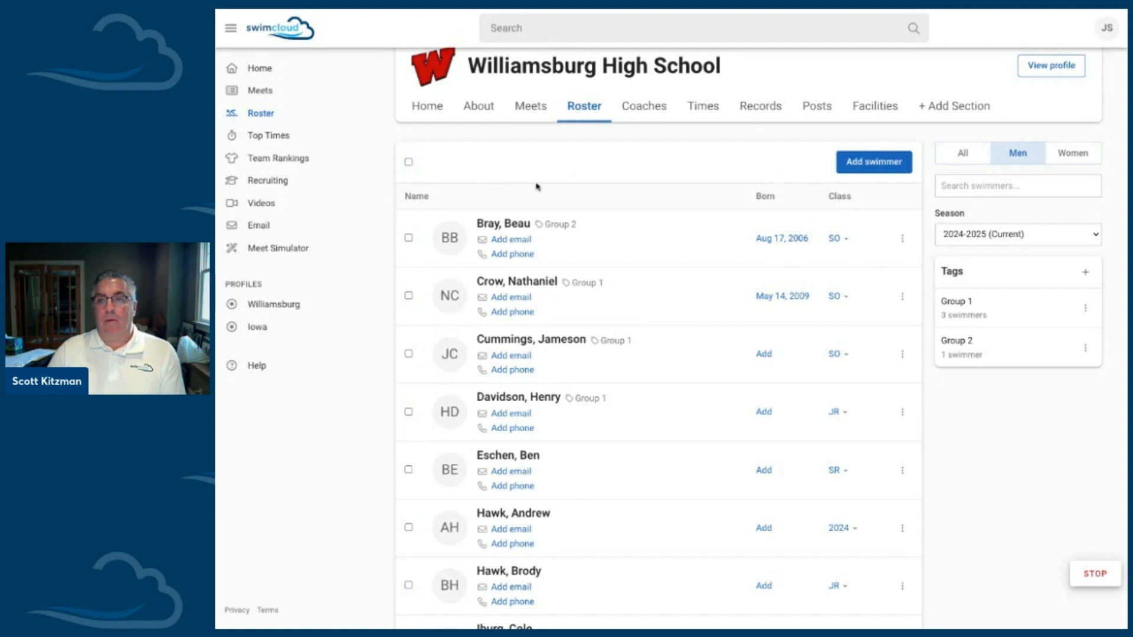
Step: Manually add a new swimmer to the active men's roster by entering the swimmer's full name and creating the record
{"action": "scroll", "coordinate": [537, 185], "scroll_direction": "down", "scroll_amount": 1}
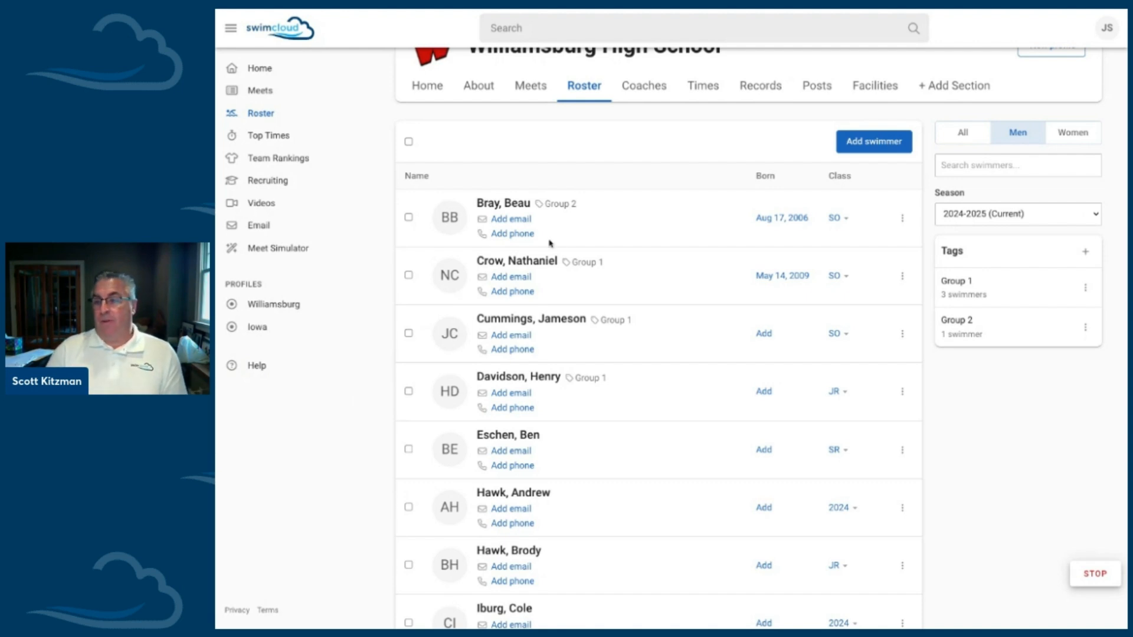
{"action": "left_click", "coordinate": [874, 146]}
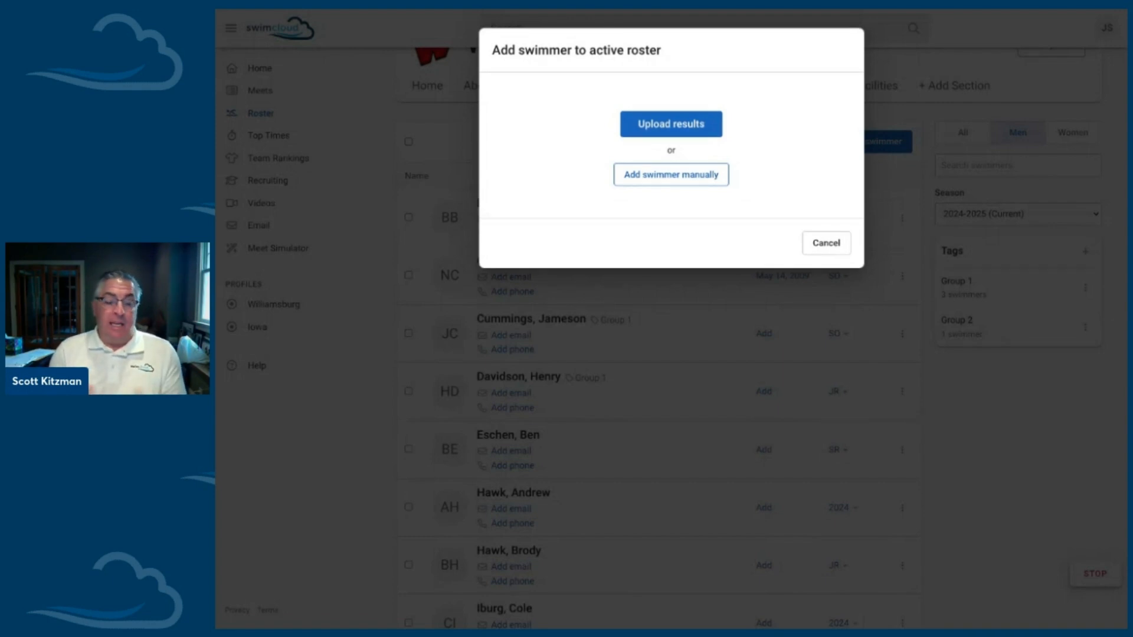
{"action": "left_click", "coordinate": [684, 129]}
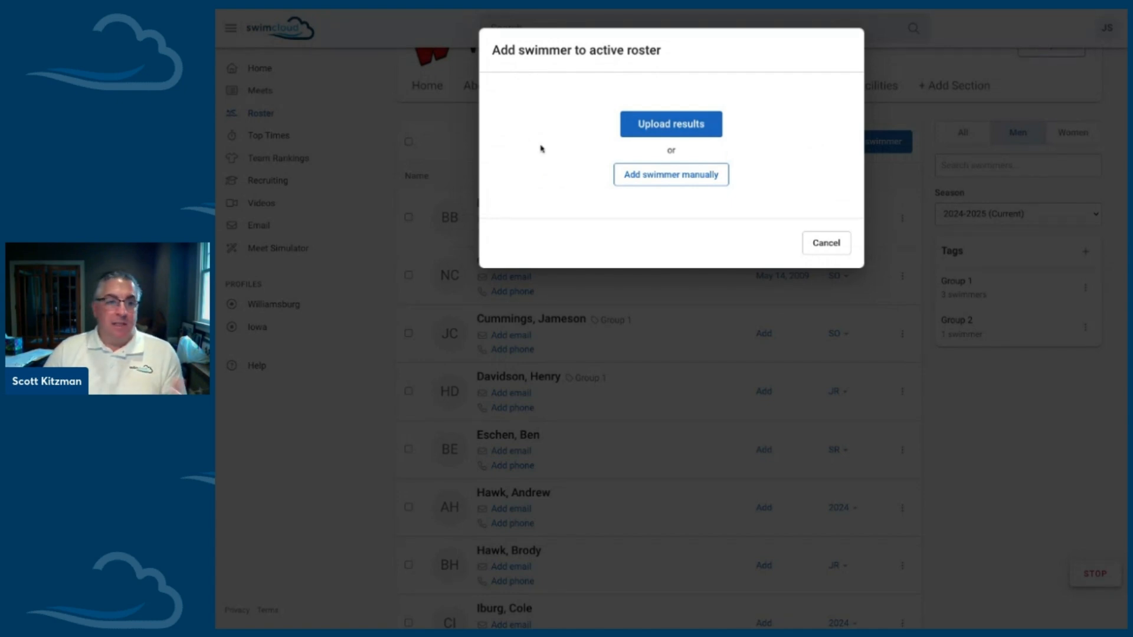
{"action": "left_click", "coordinate": [642, 181]}
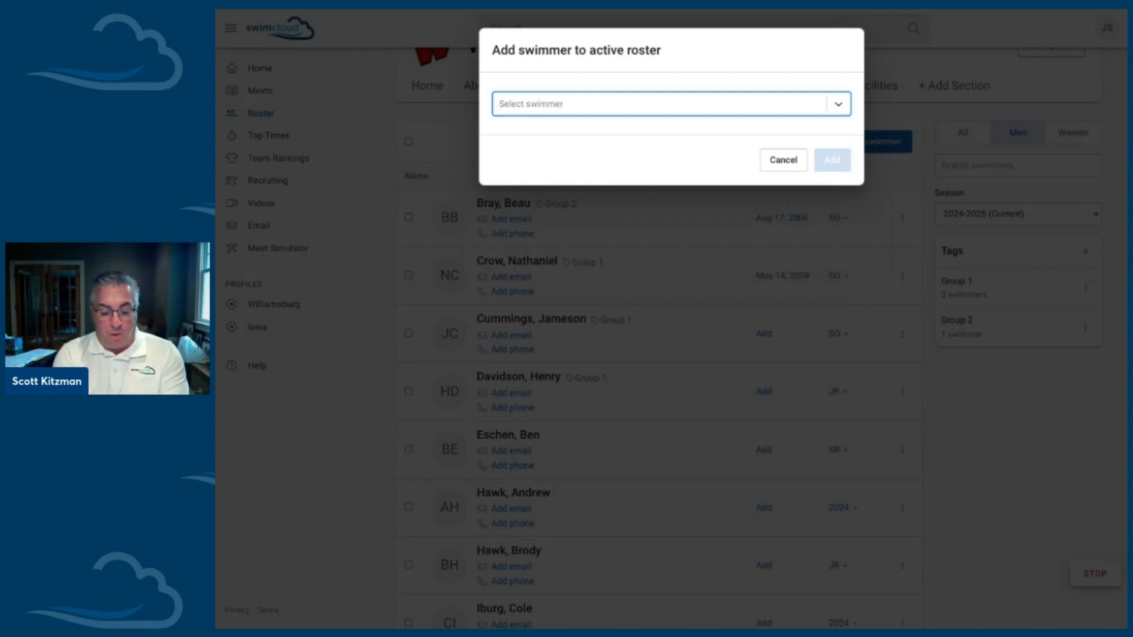
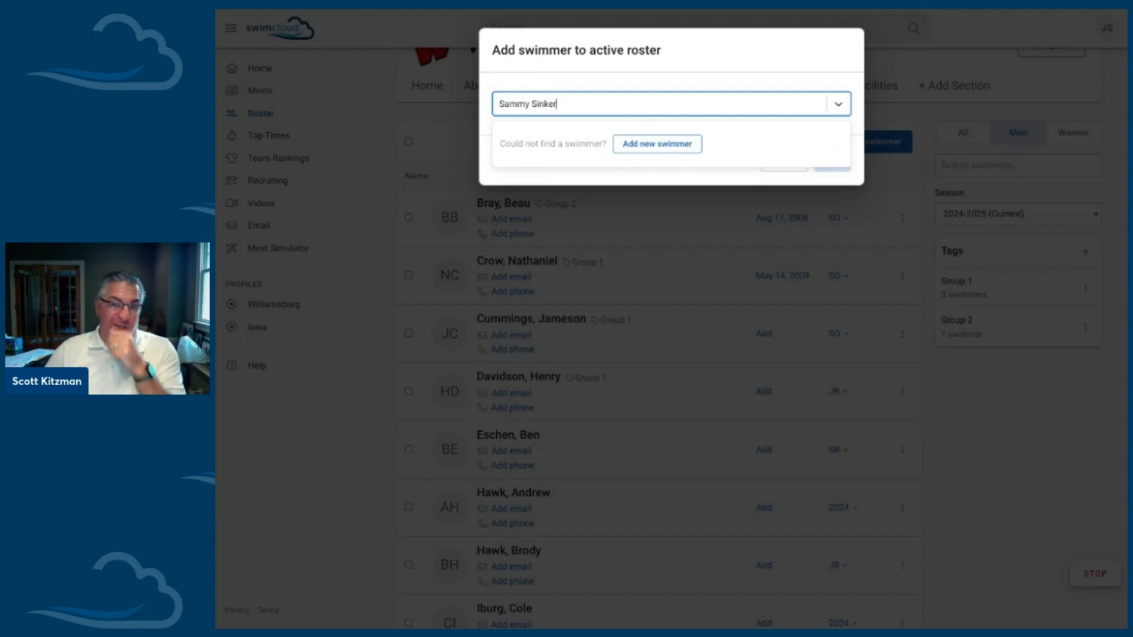
{"action": "left_click", "coordinate": [643, 152]}
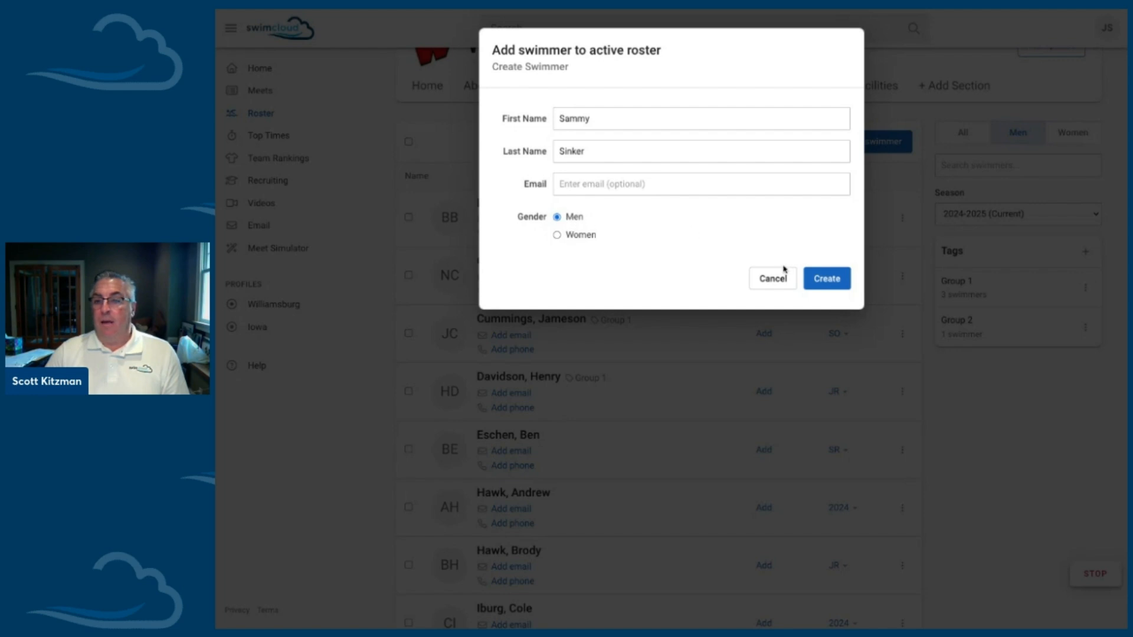
{"action": "left_click", "coordinate": [825, 283]}
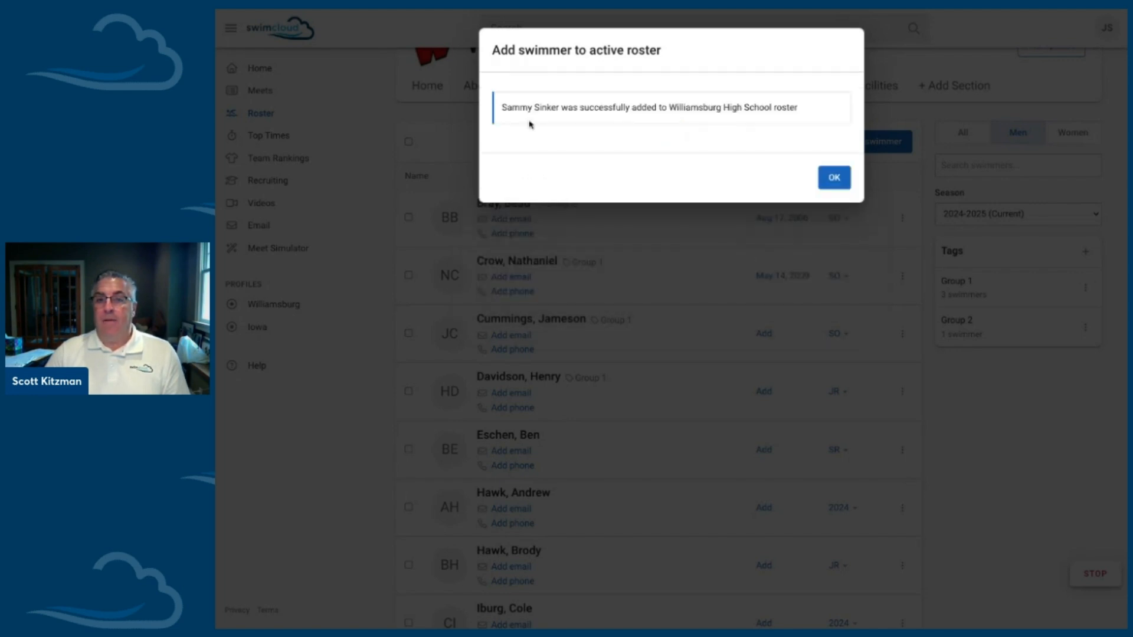
{"action": "left_click", "coordinate": [834, 178]}
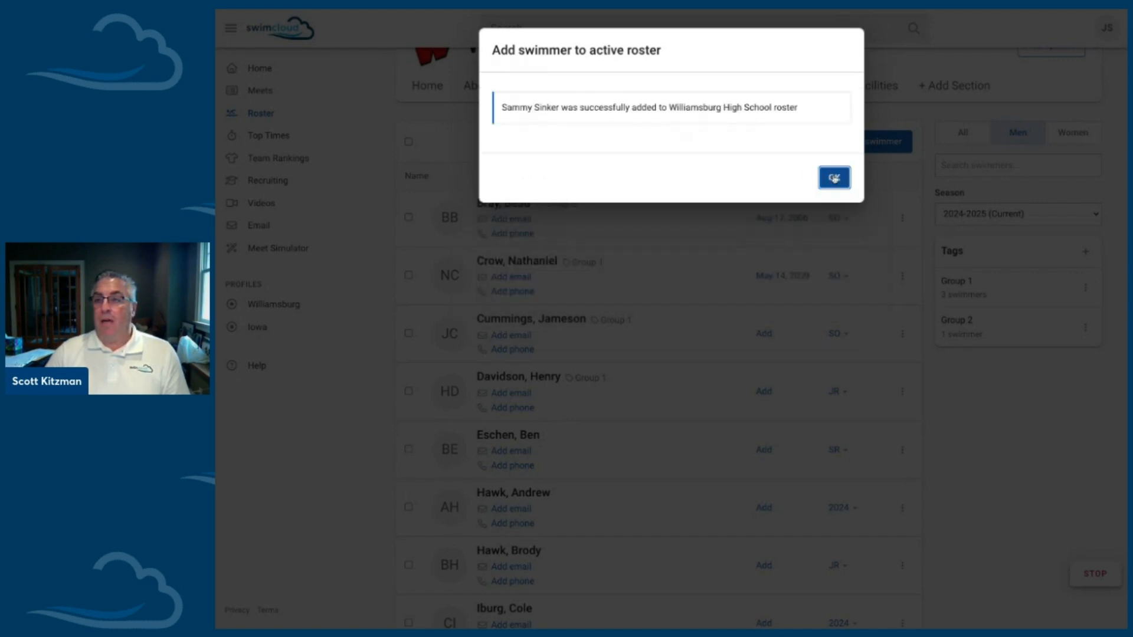
Step: Set the newly added swimmer's class to FR and fill in the swimmer's date of birth
{"action": "scroll", "coordinate": [705, 328], "scroll_direction": "down", "scroll_amount": 8}
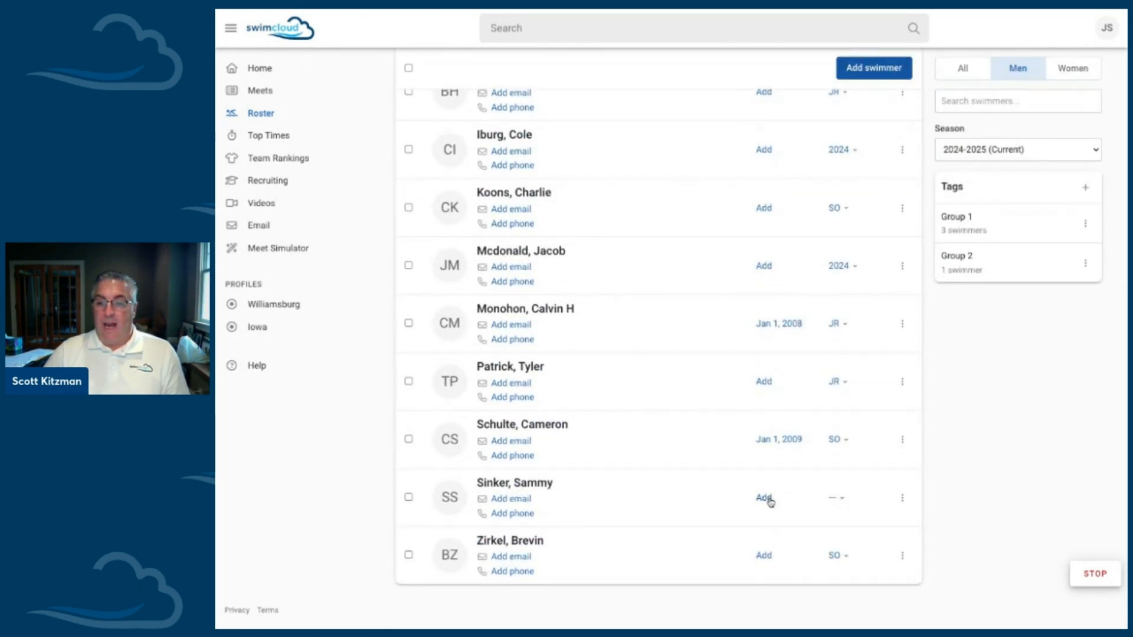
{"action": "left_click", "coordinate": [837, 499]}
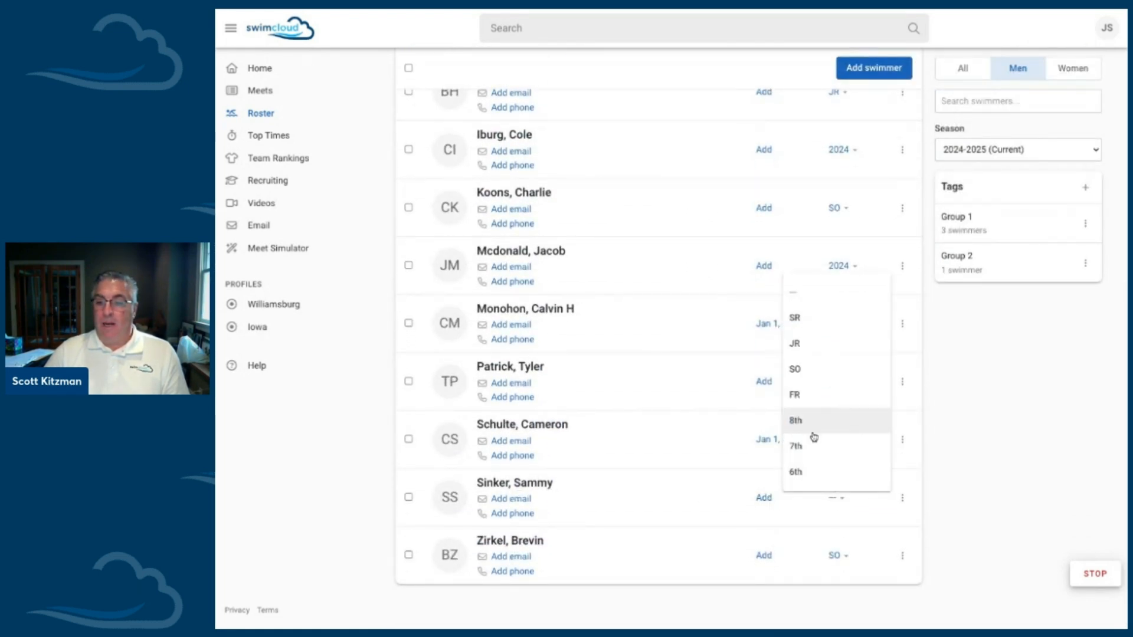
{"action": "left_click", "coordinate": [813, 404]}
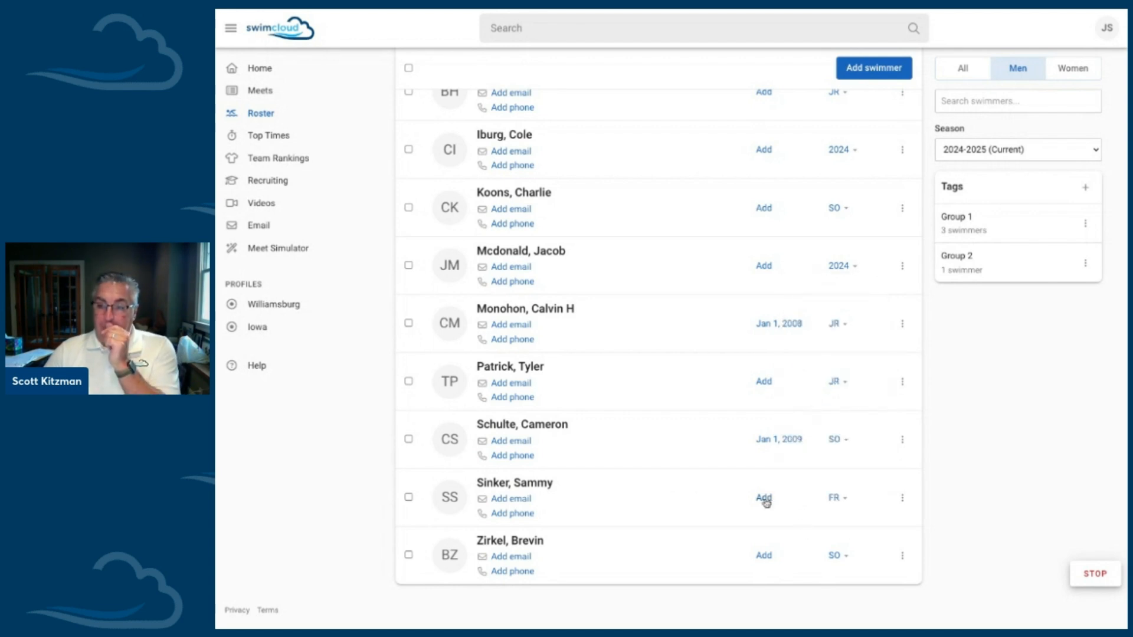
{"action": "left_click", "coordinate": [764, 499]}
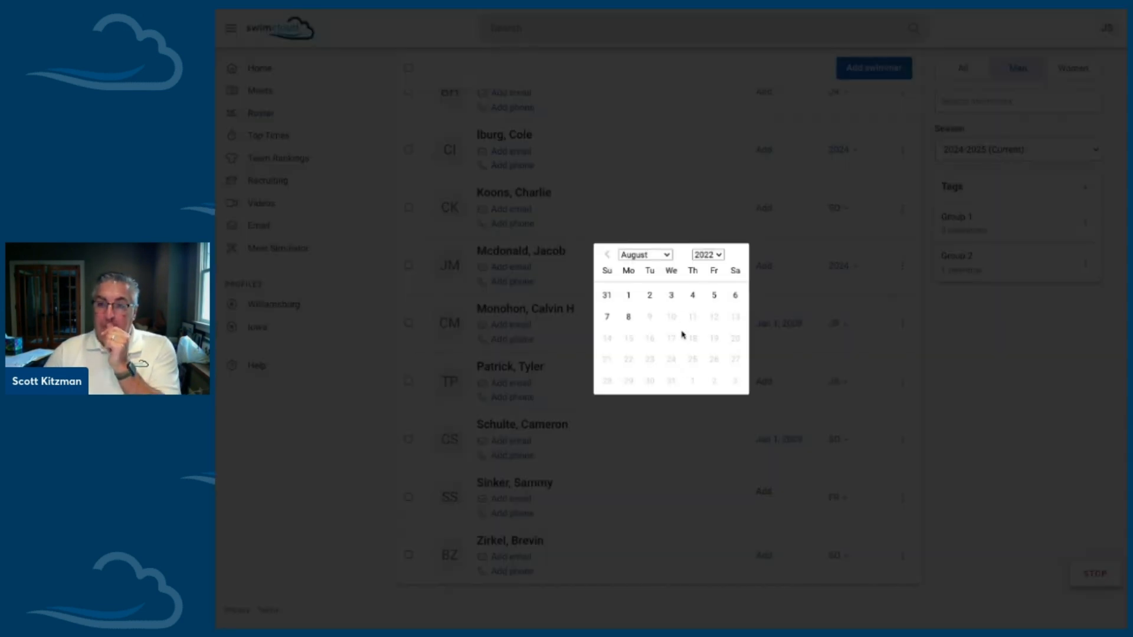
{"action": "left_click", "coordinate": [670, 255]}
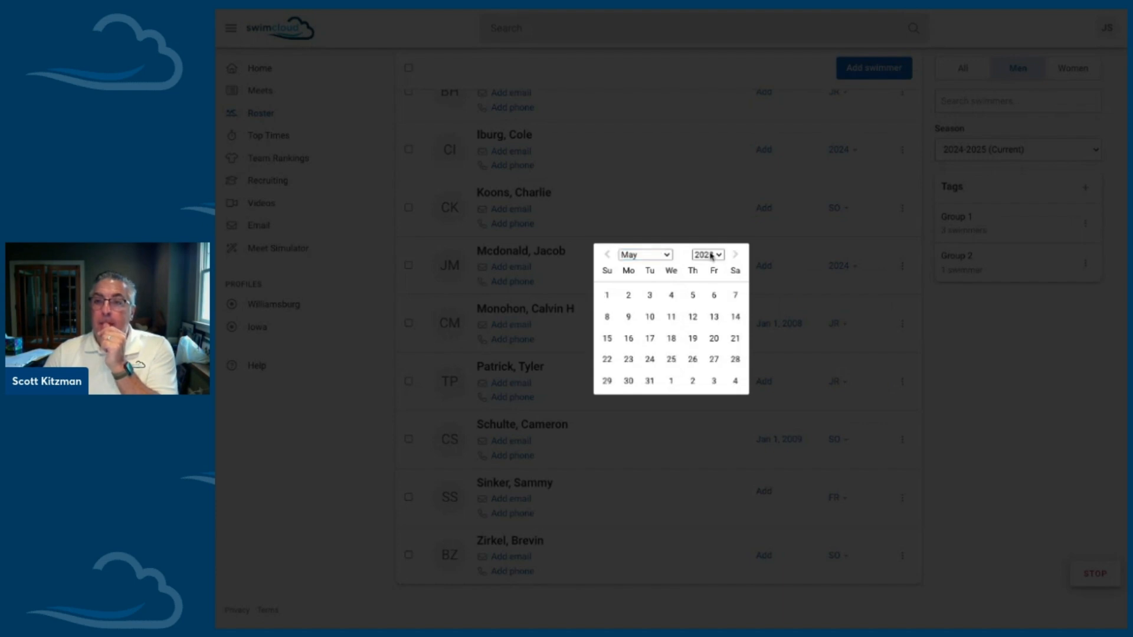
{"action": "left_click", "coordinate": [711, 255]}
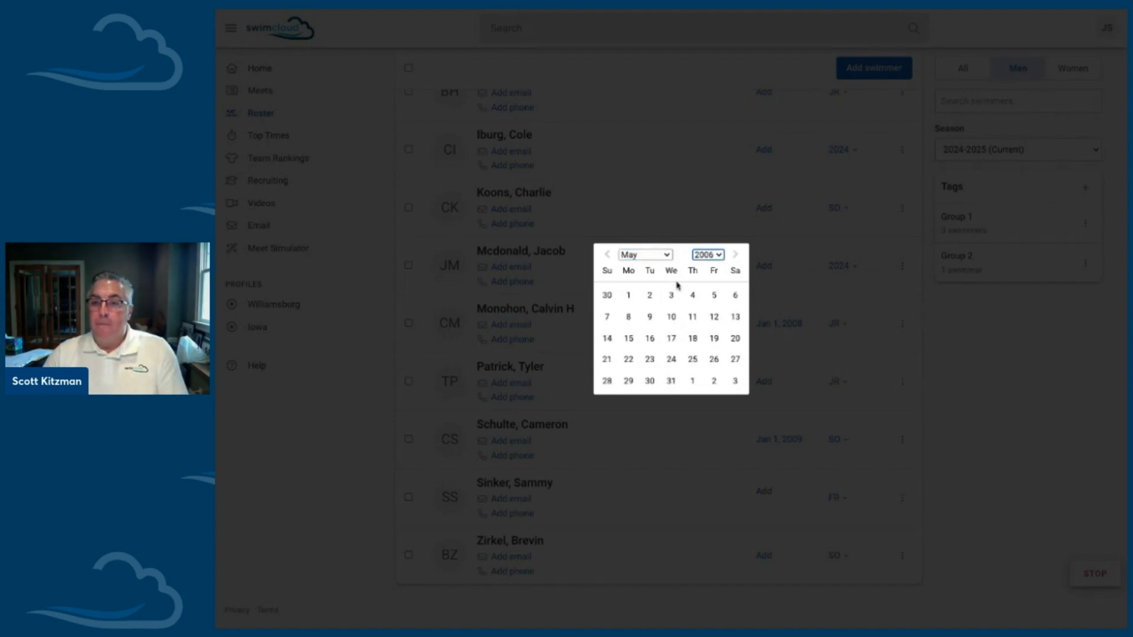
{"action": "left_click", "coordinate": [671, 338]}
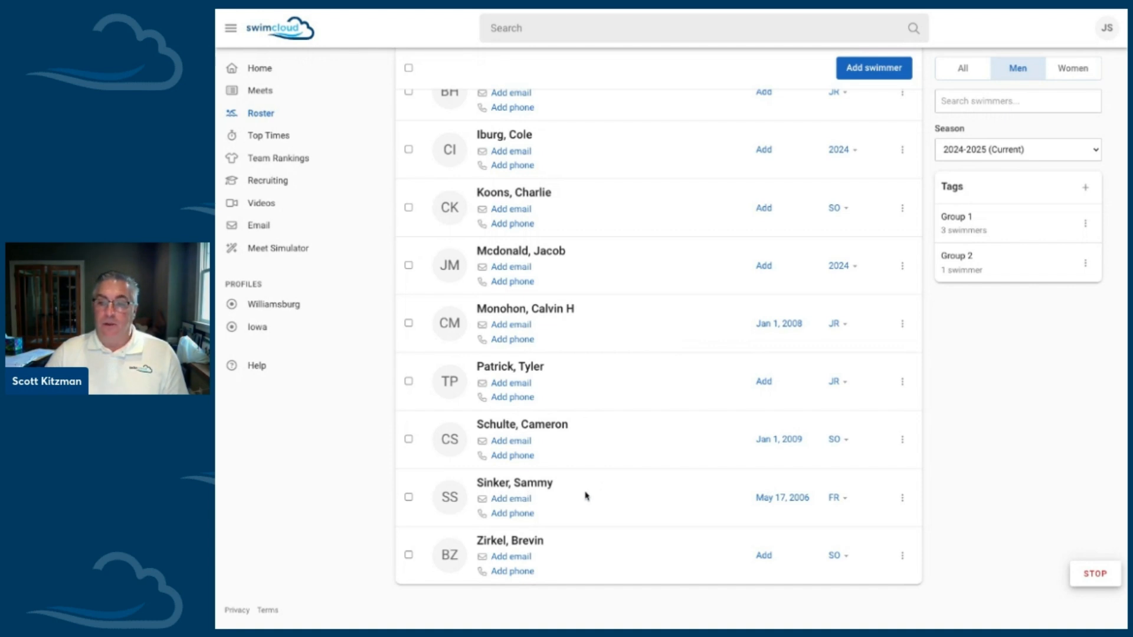
Step: Manually add an existing swimmer to the active roster by finding the swimmer's full name and selecting the matching profile
{"action": "scroll", "coordinate": [586, 496], "scroll_direction": "up", "scroll_amount": 5}
{"action": "scroll", "coordinate": [658, 377], "scroll_direction": "up", "scroll_amount": 4}
{"action": "left_click", "coordinate": [872, 225]}
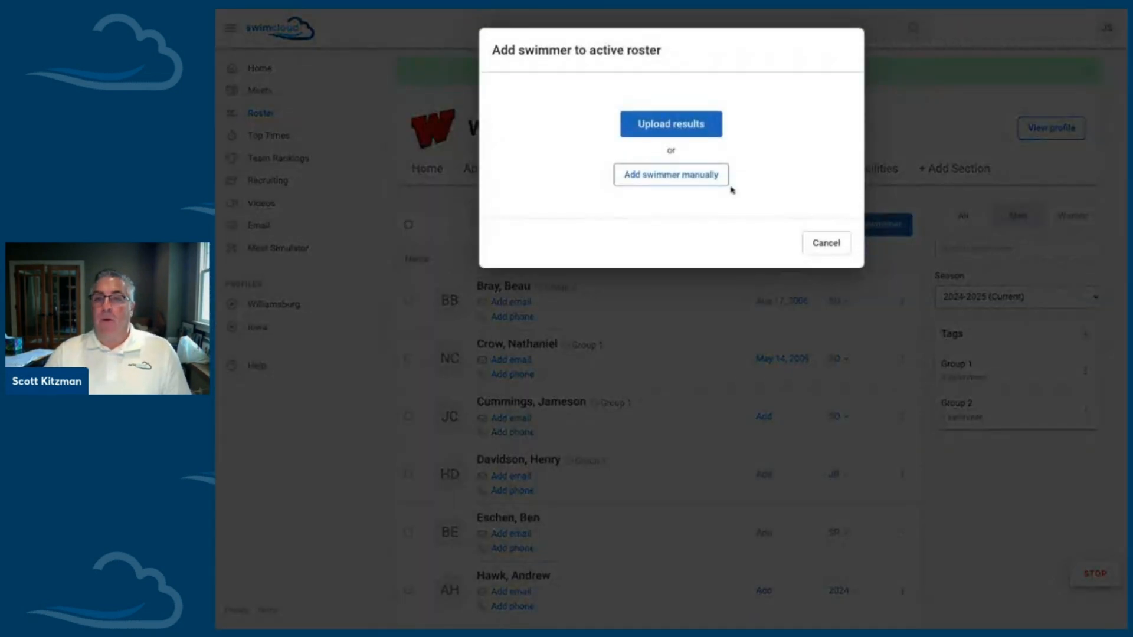
{"action": "left_click", "coordinate": [705, 178]}
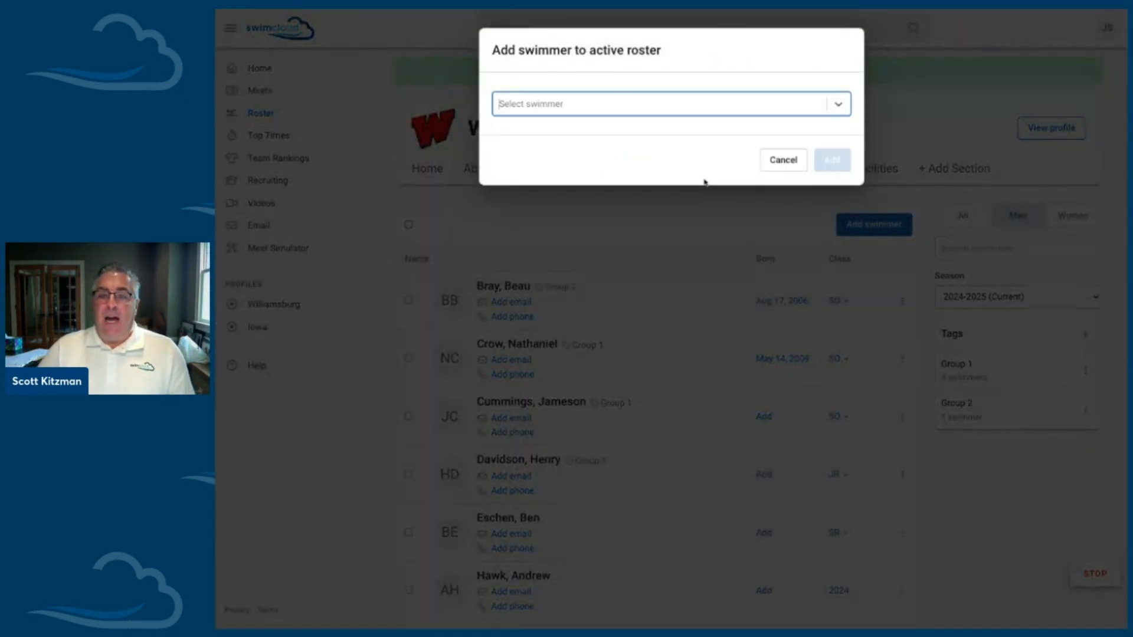
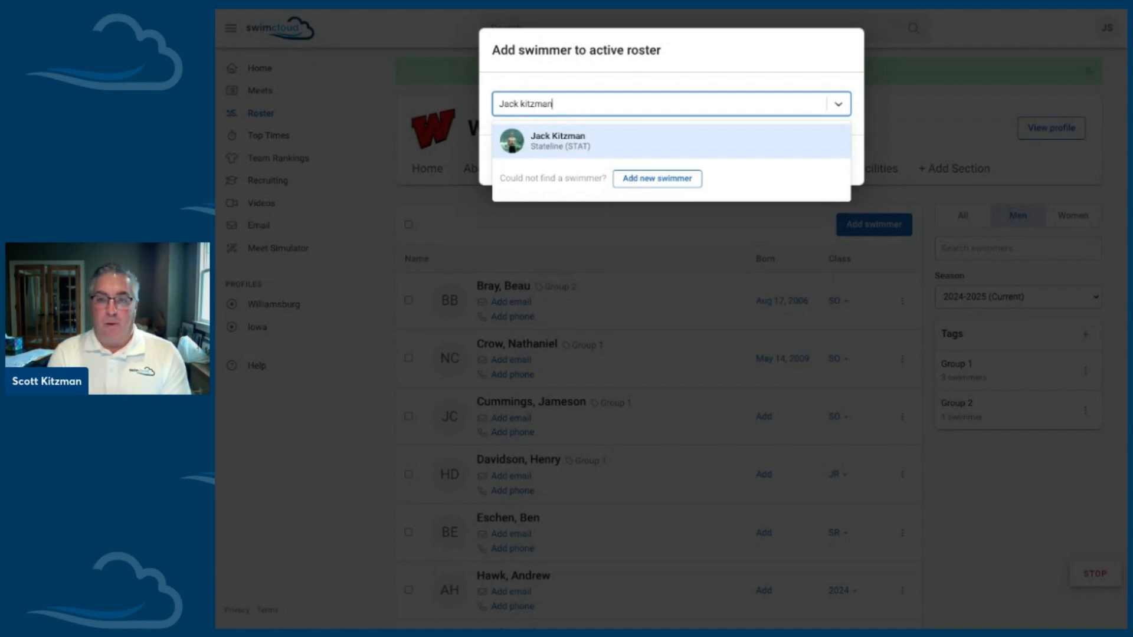
{"action": "left_click", "coordinate": [581, 142]}
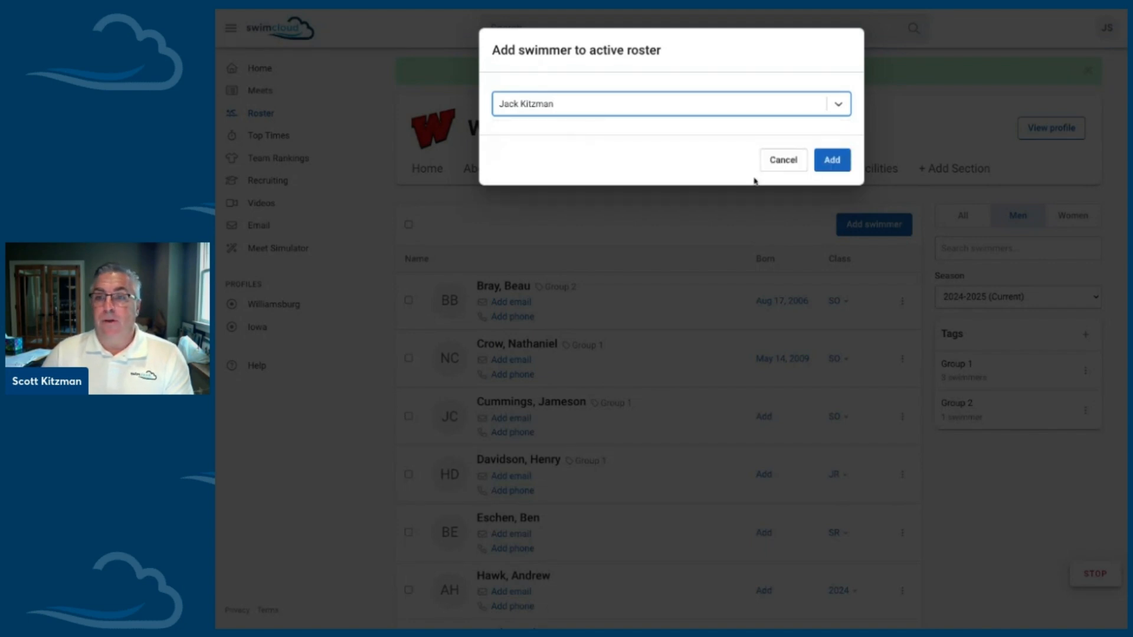
{"action": "left_click", "coordinate": [821, 167]}
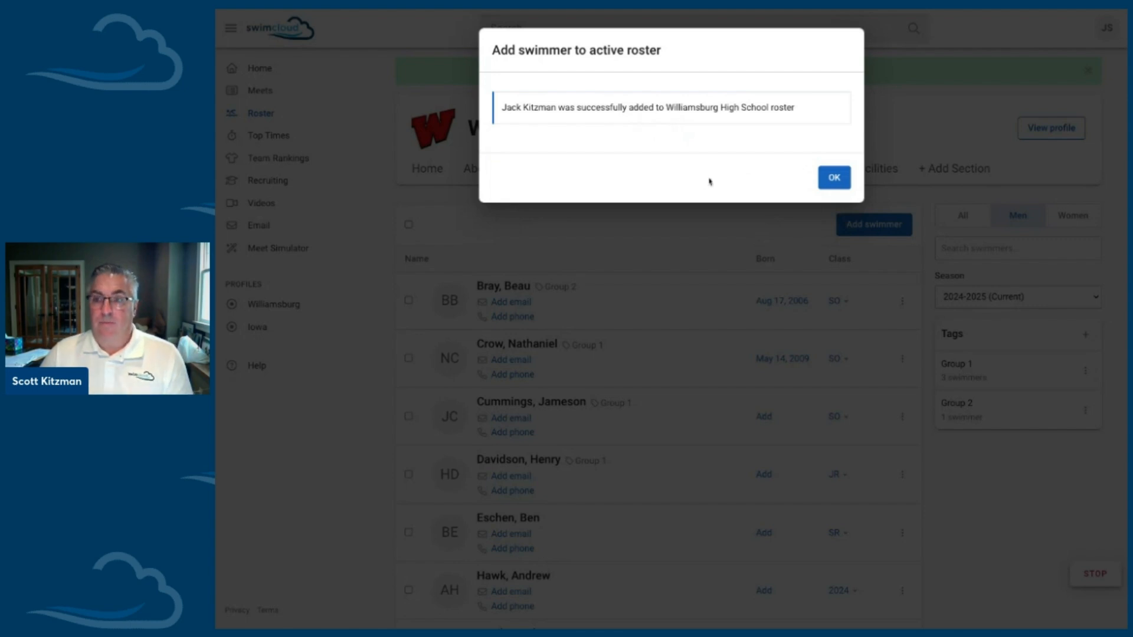
{"action": "left_click", "coordinate": [824, 185]}
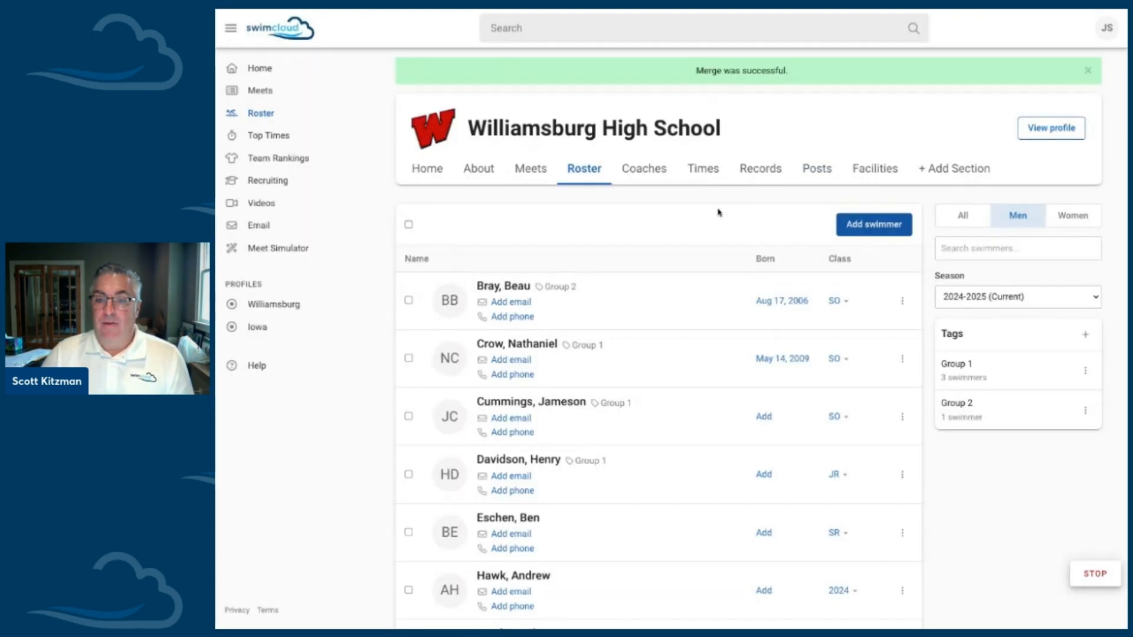
{"action": "scroll", "coordinate": [660, 281], "scroll_direction": "down", "scroll_amount": 3}
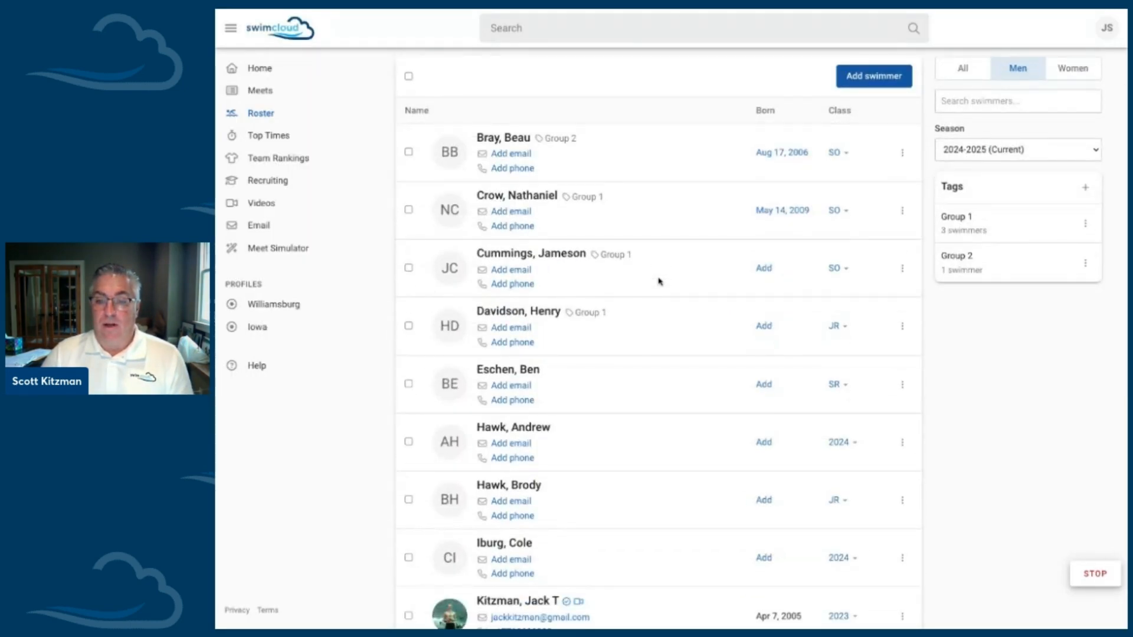
{"action": "scroll", "coordinate": [660, 281], "scroll_direction": "up", "scroll_amount": 2}
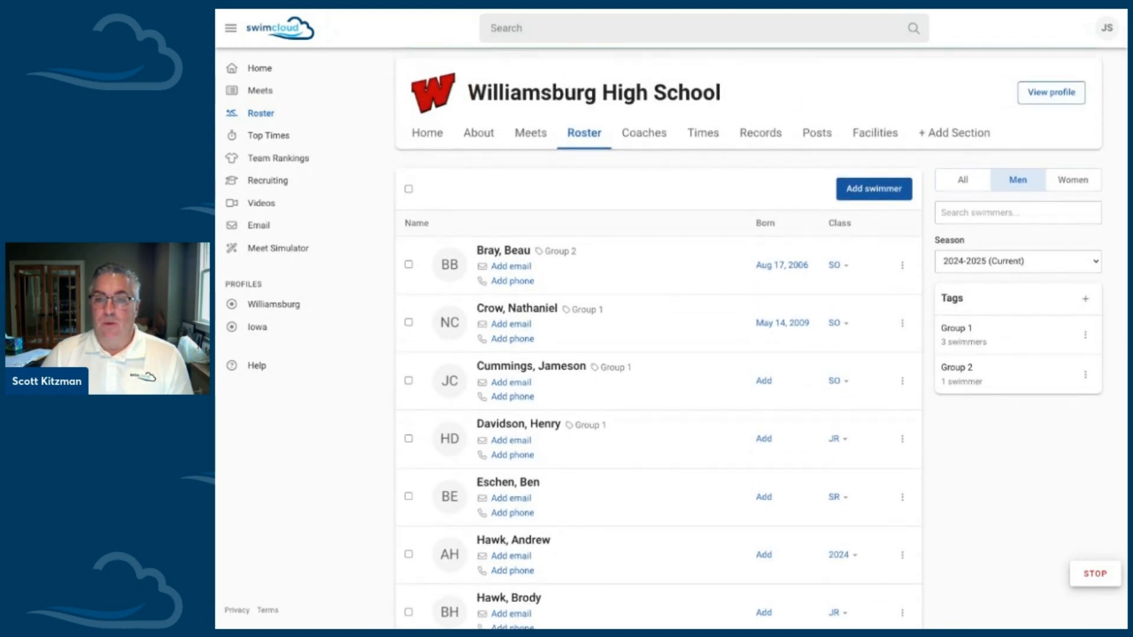
{"action": "scroll", "coordinate": [659, 282], "scroll_direction": "up", "scroll_amount": 1}
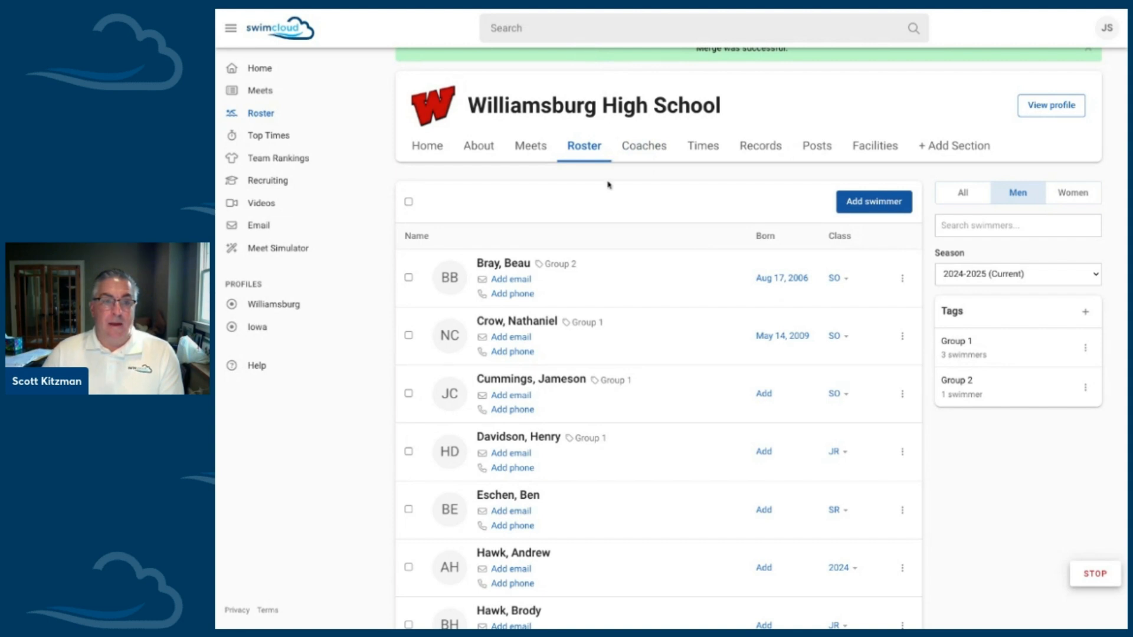
{"action": "scroll", "coordinate": [620, 183], "scroll_direction": "down", "scroll_amount": 1}
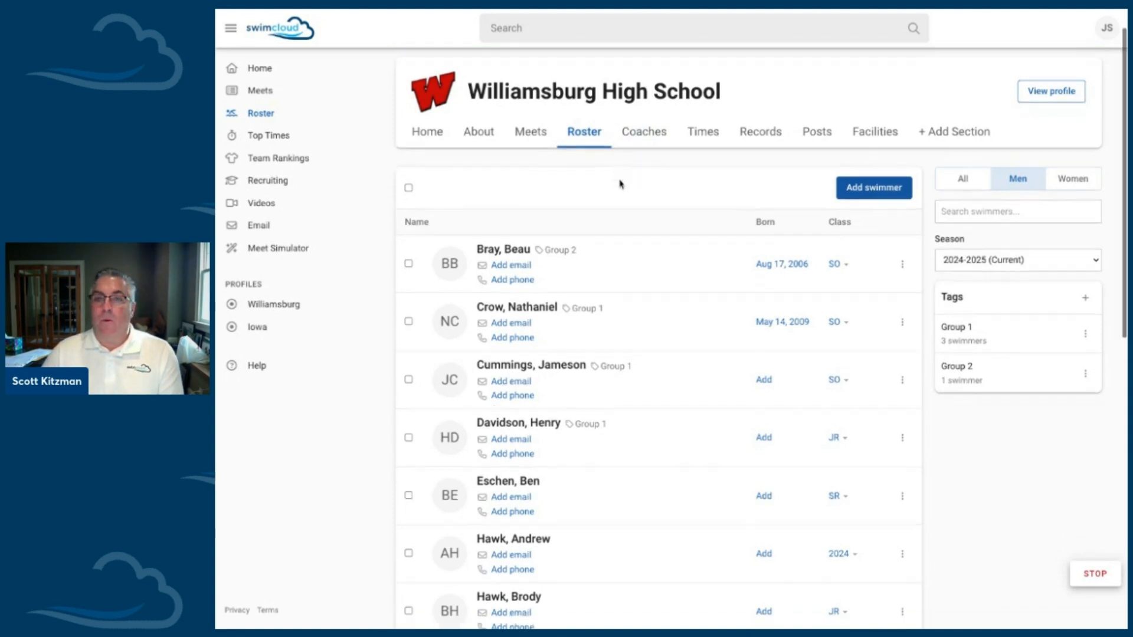
{"action": "scroll", "coordinate": [620, 184], "scroll_direction": "down", "scroll_amount": 1}
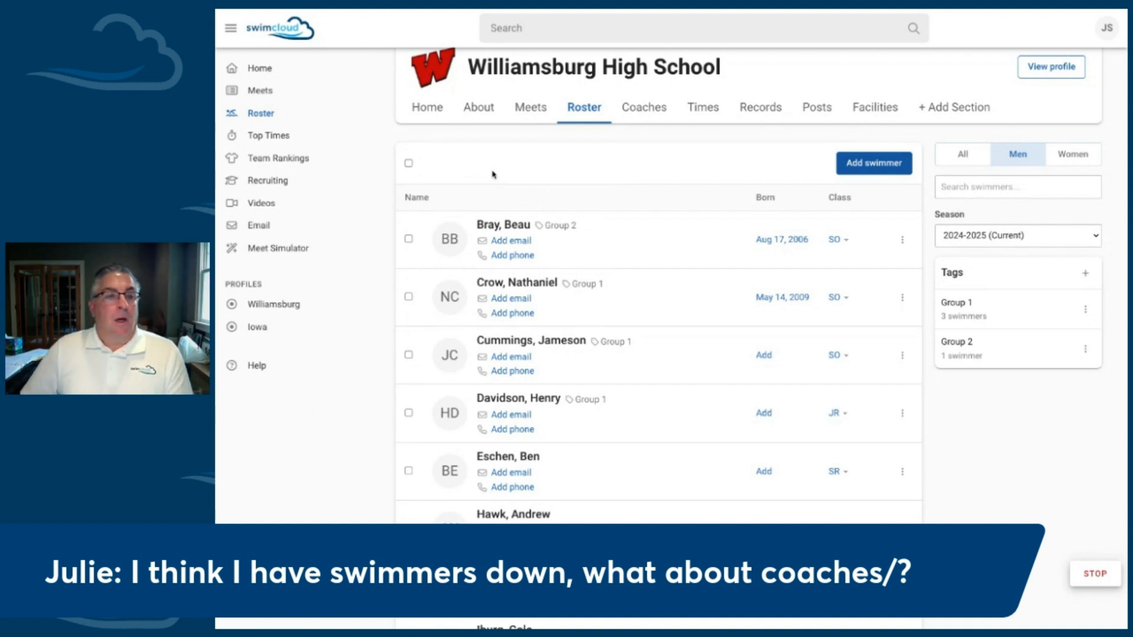
Step: Open the Coaches section in the team's management pages and remove the Associate Head Coach from the coaching staff
{"action": "scroll", "coordinate": [505, 172], "scroll_direction": "up", "scroll_amount": 2}
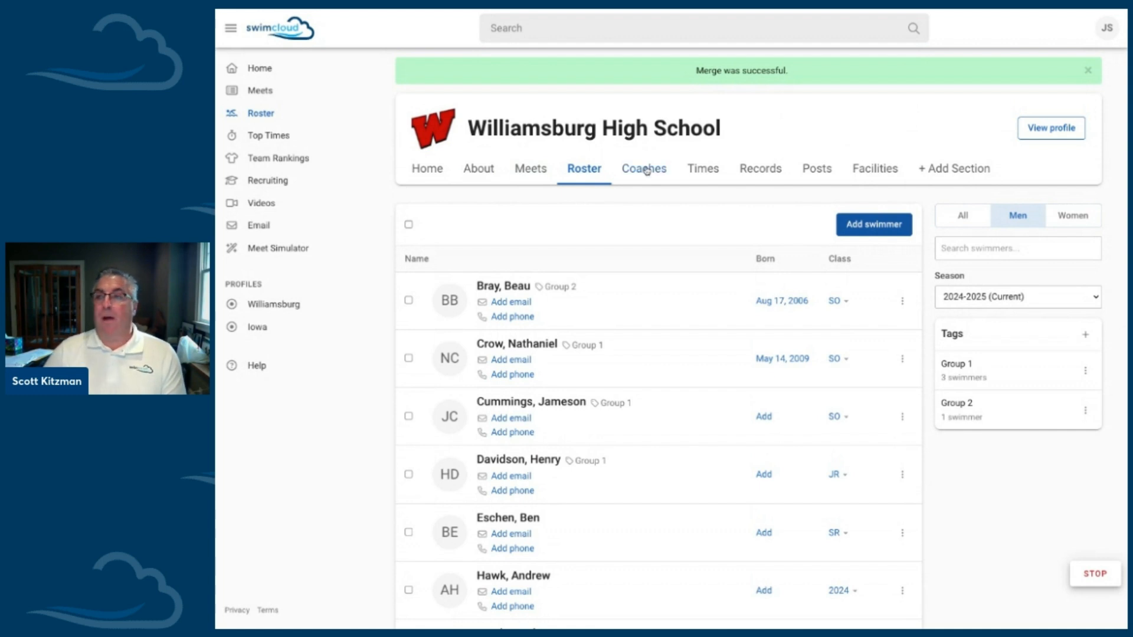
{"action": "left_click", "coordinate": [1033, 134]}
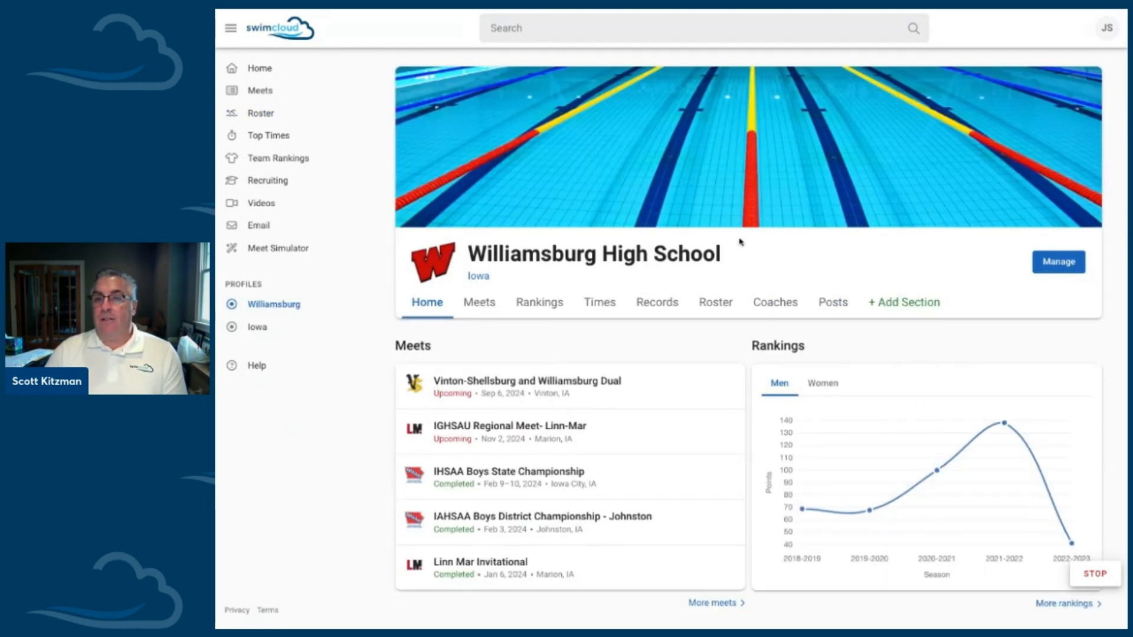
{"action": "left_click", "coordinate": [1062, 264]}
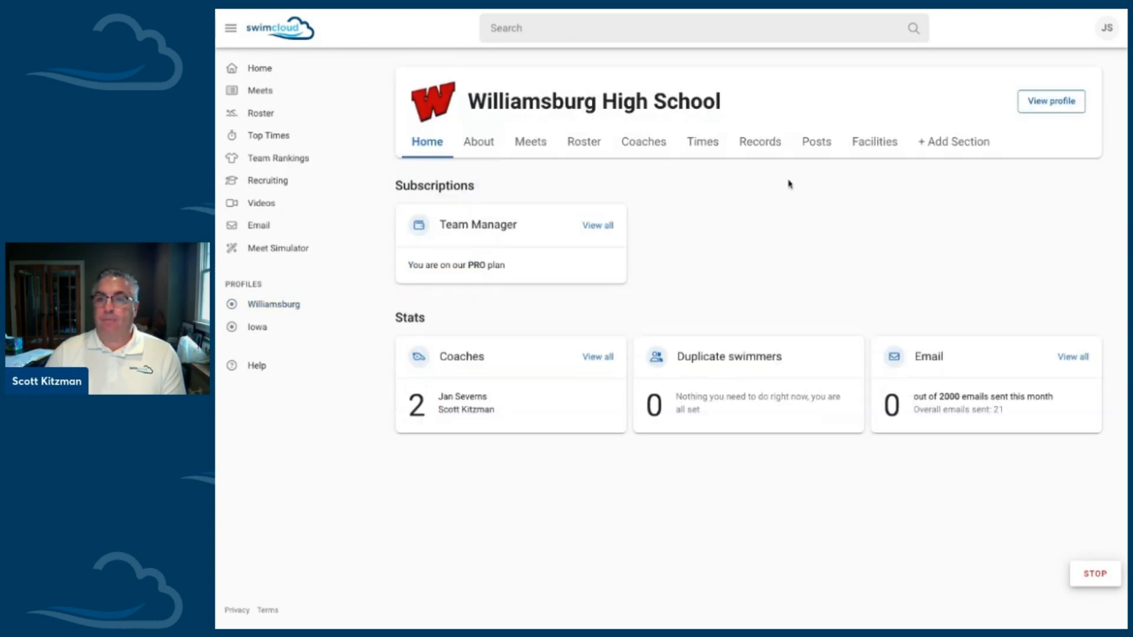
{"action": "left_click", "coordinate": [654, 153]}
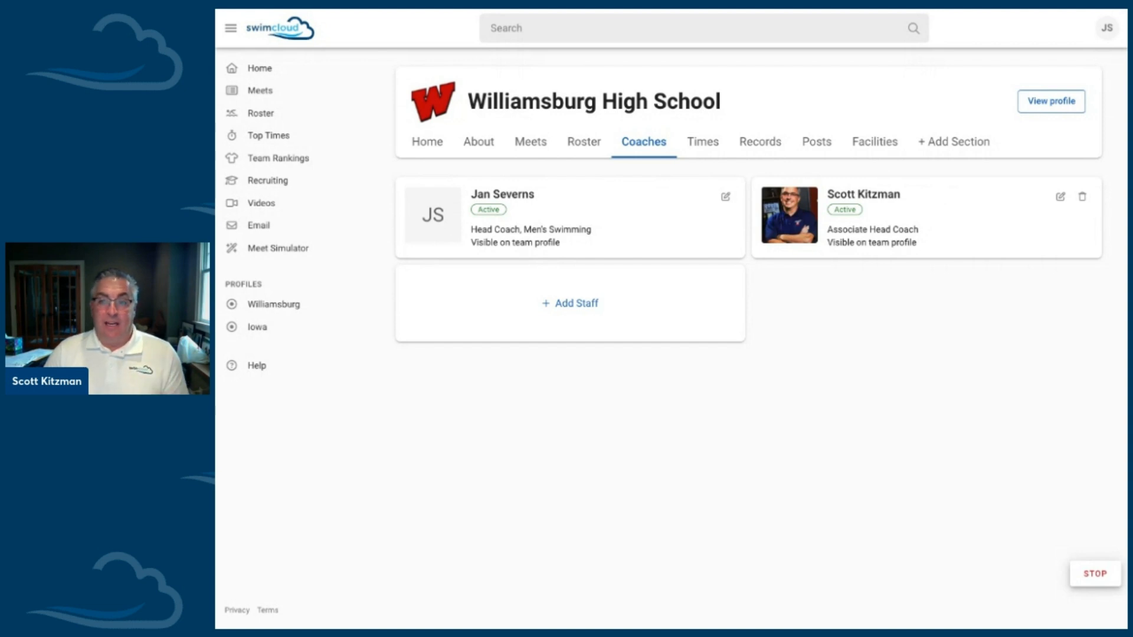
{"action": "left_click", "coordinate": [1083, 198]}
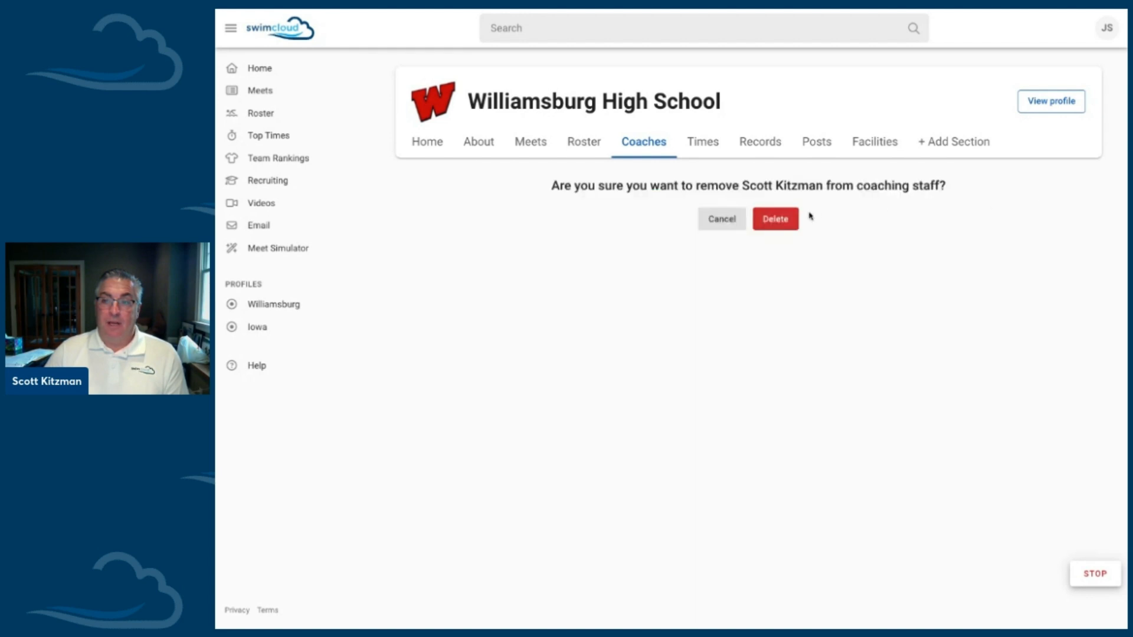
{"action": "left_click", "coordinate": [788, 220]}
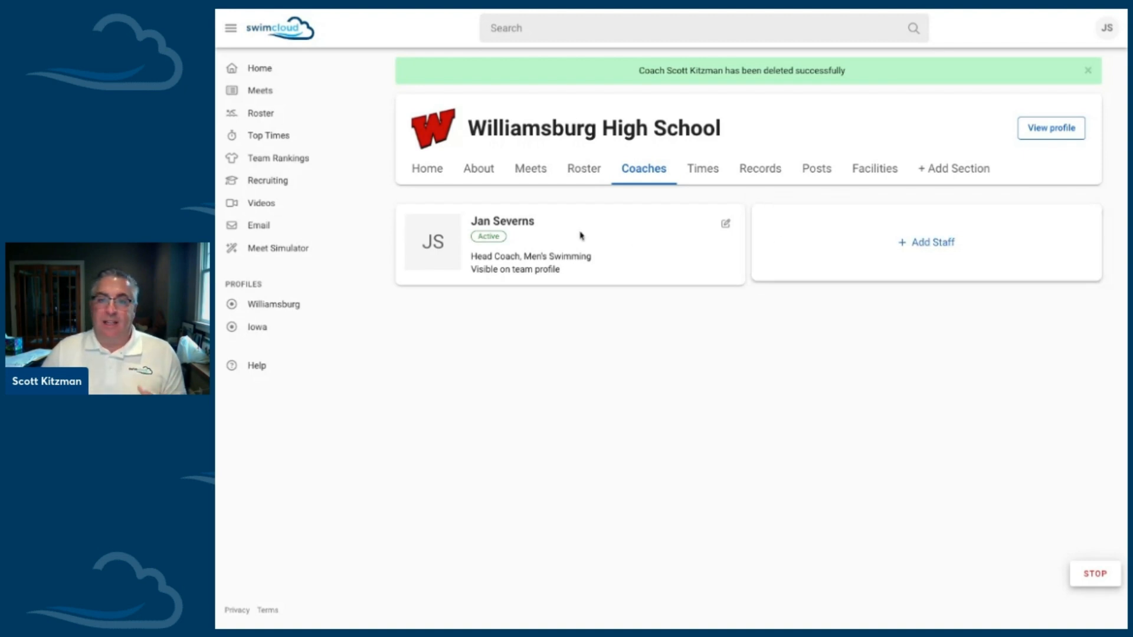
Step: Start a new staff entry with the coach's first and last name and the title Associate Head Coach
{"action": "left_click", "coordinate": [923, 253]}
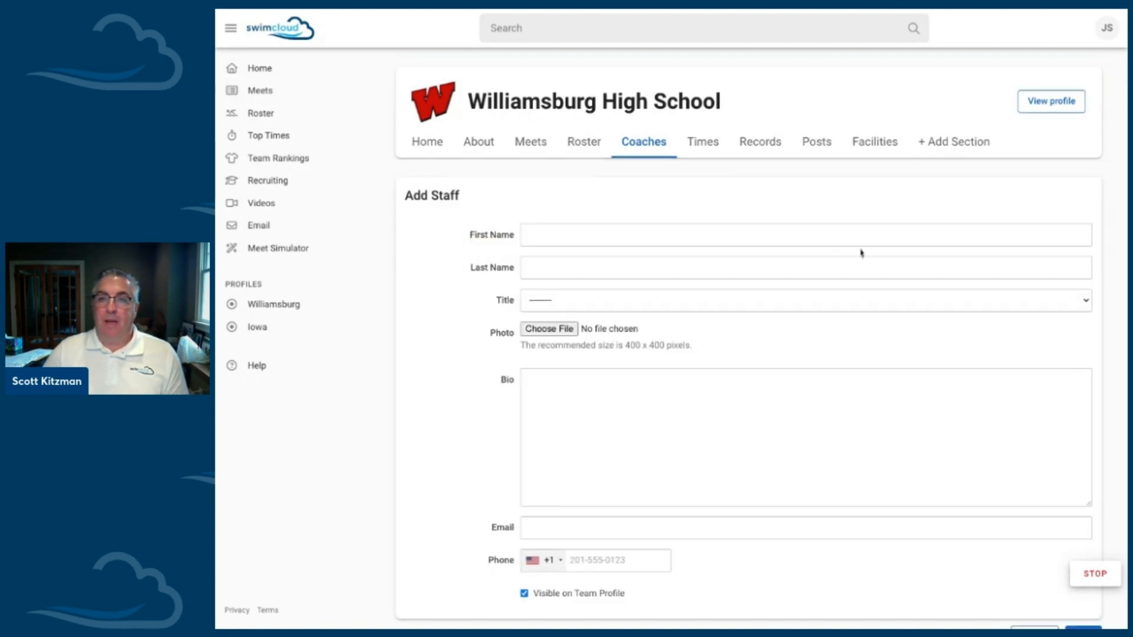
{"action": "left_click", "coordinate": [600, 237]}
{"action": "key", "text": "Tab"}
{"action": "key", "text": "Tab"}
{"action": "left_click", "coordinate": [546, 435]}
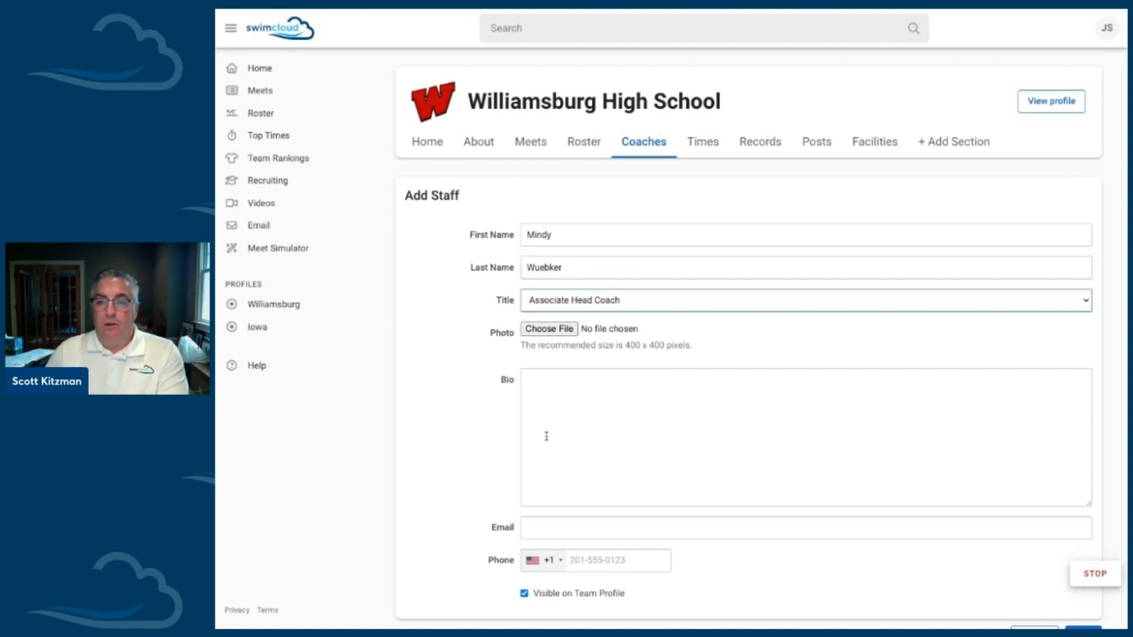
Step: Enter the coach's email, try to add the staff member, and cancel the entry
{"action": "scroll", "coordinate": [547, 435], "scroll_direction": "down", "scroll_amount": 1}
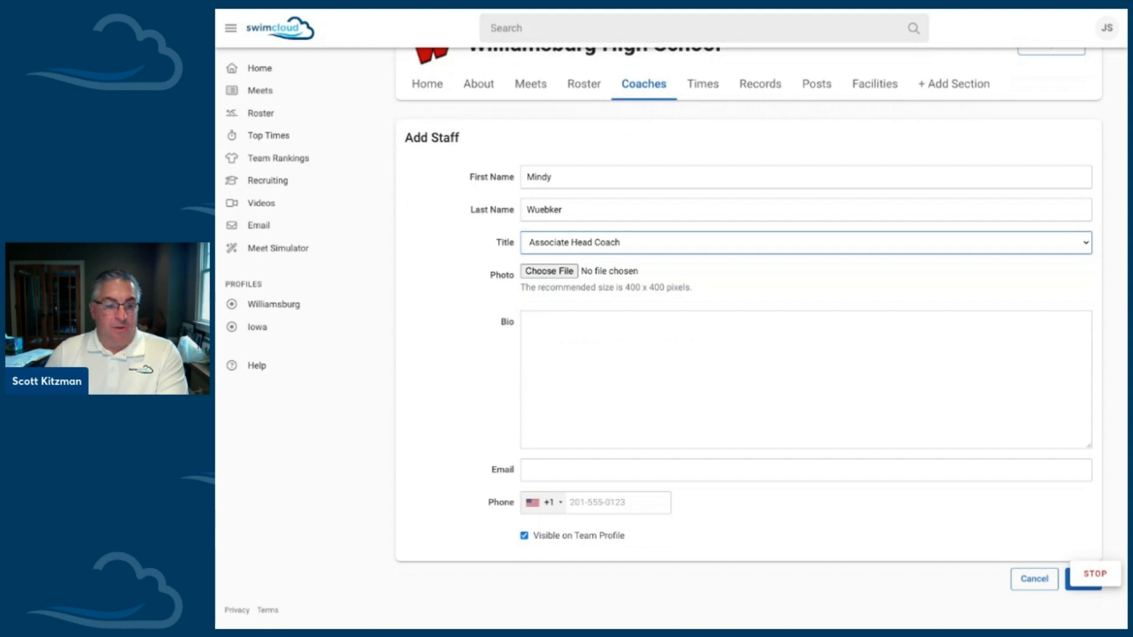
{"action": "left_click", "coordinate": [1068, 580]}
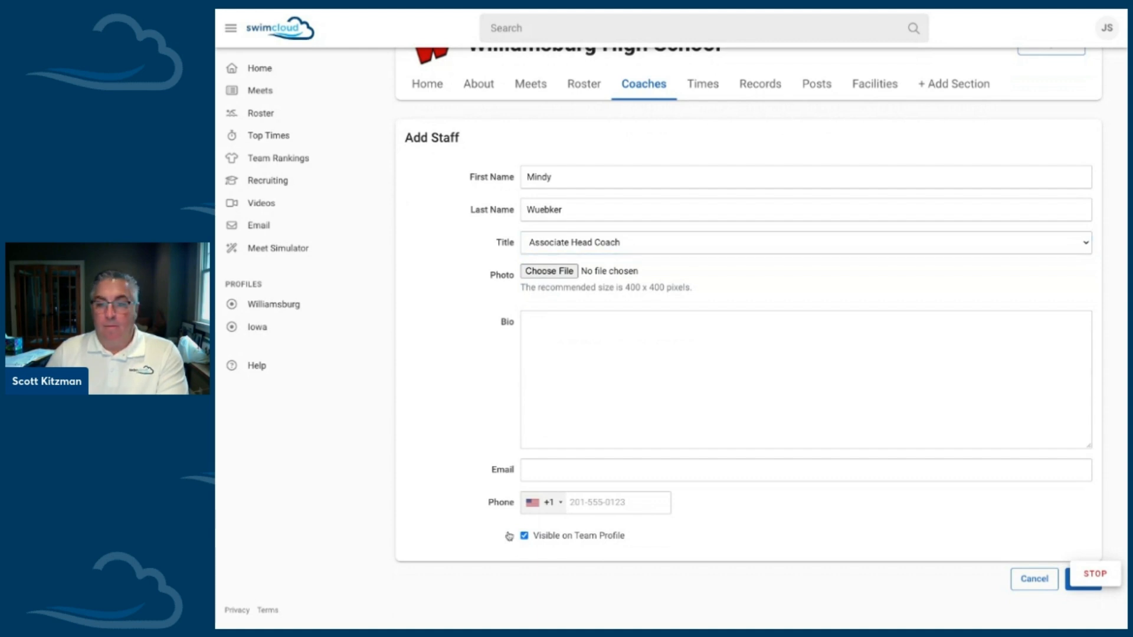
{"action": "left_click", "coordinate": [564, 474]}
{"action": "left_click", "coordinate": [565, 474]}
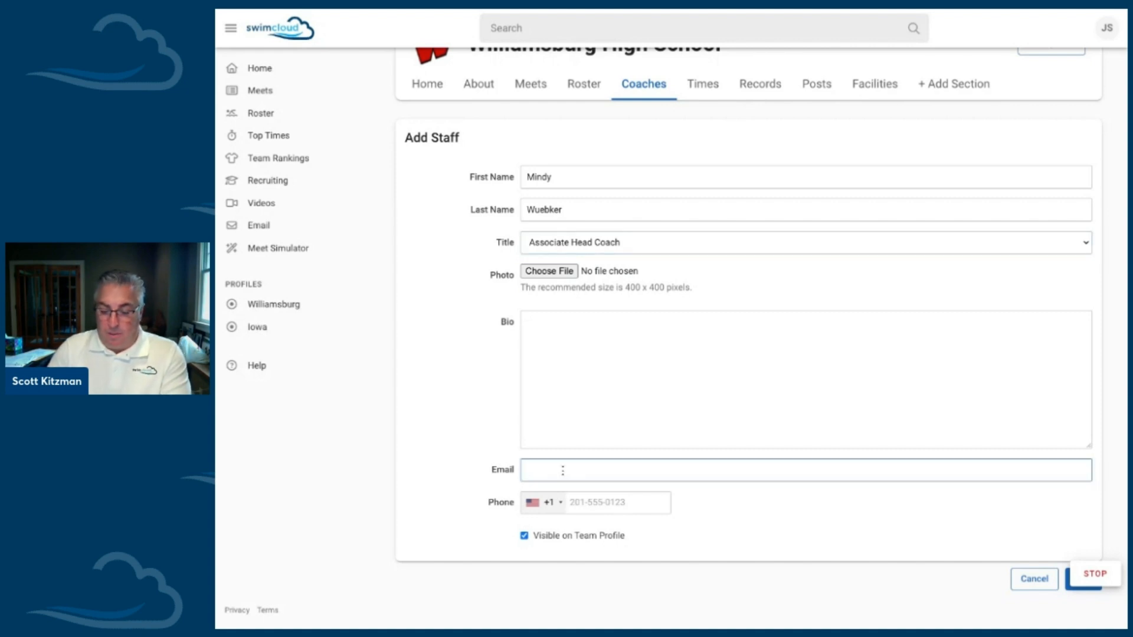
{"action": "key", "text": "ctrl+v"}
{"action": "left_click", "coordinate": [767, 486]}
{"action": "scroll", "coordinate": [826, 511], "scroll_direction": "down", "scroll_amount": 1}
{"action": "scroll", "coordinate": [826, 511], "scroll_direction": "up", "scroll_amount": 1}
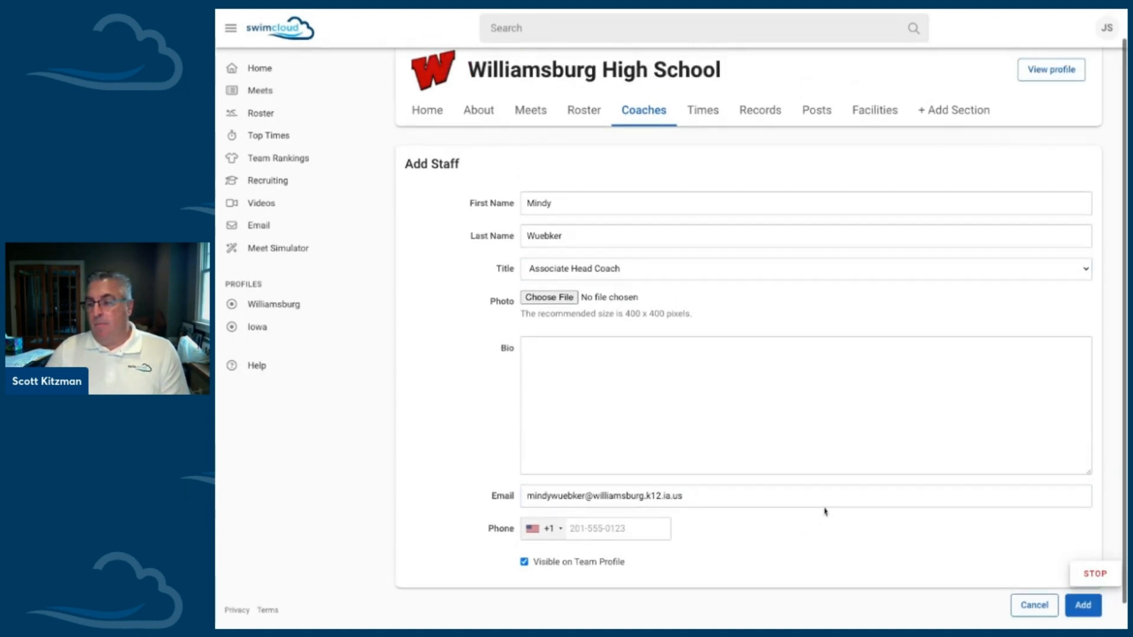
{"action": "left_click", "coordinate": [1088, 610]}
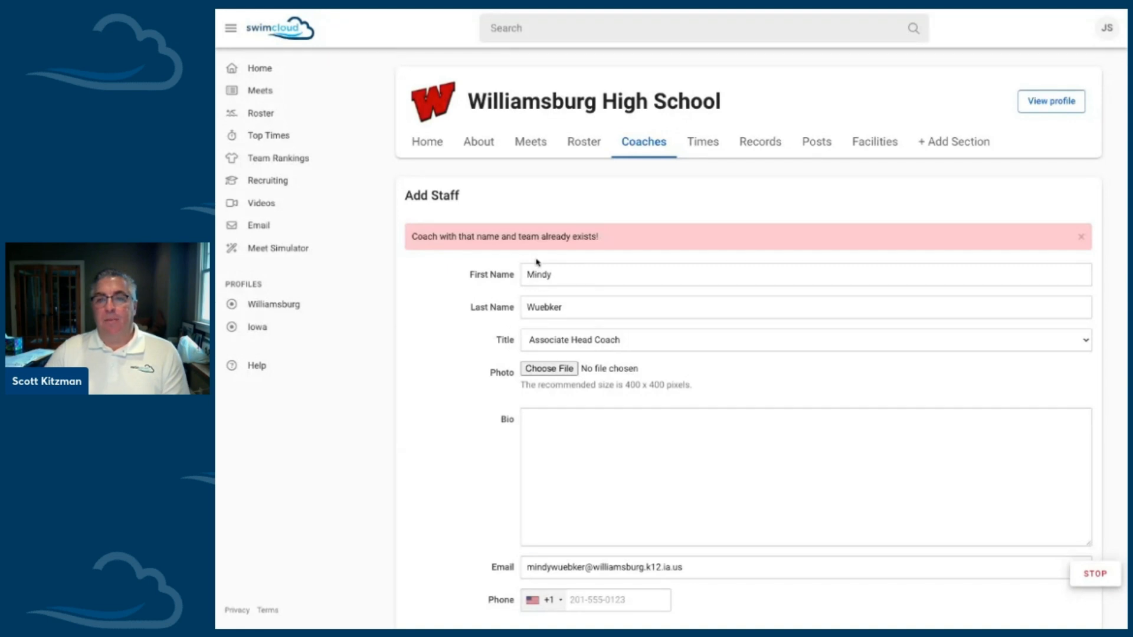
{"action": "scroll", "coordinate": [537, 262], "scroll_direction": "down", "scroll_amount": 2}
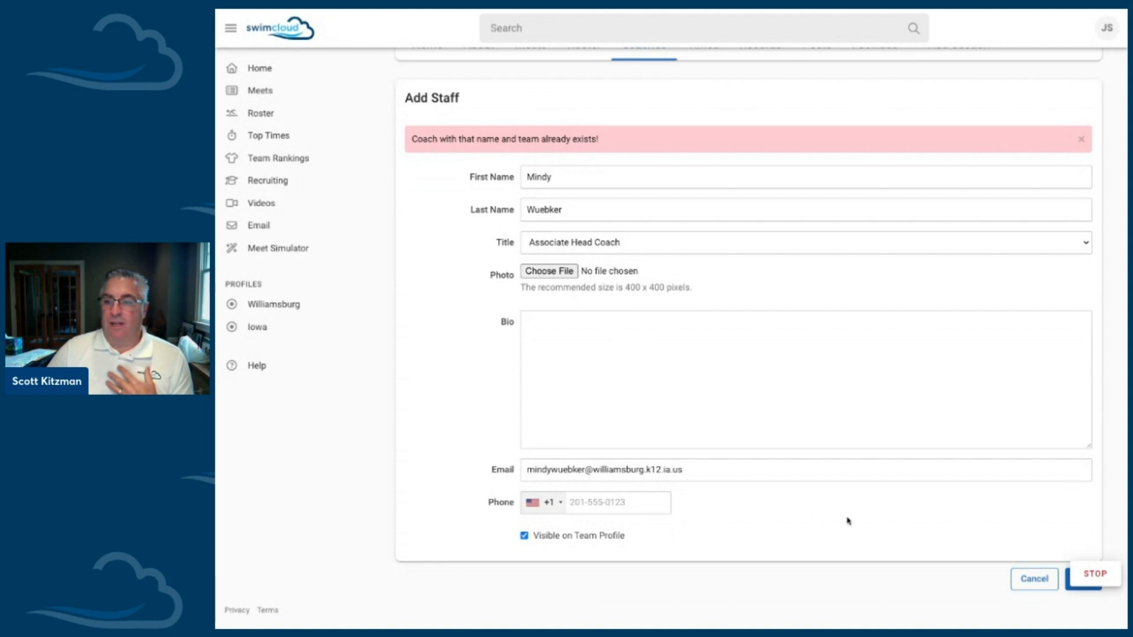
{"action": "left_click", "coordinate": [1025, 580]}
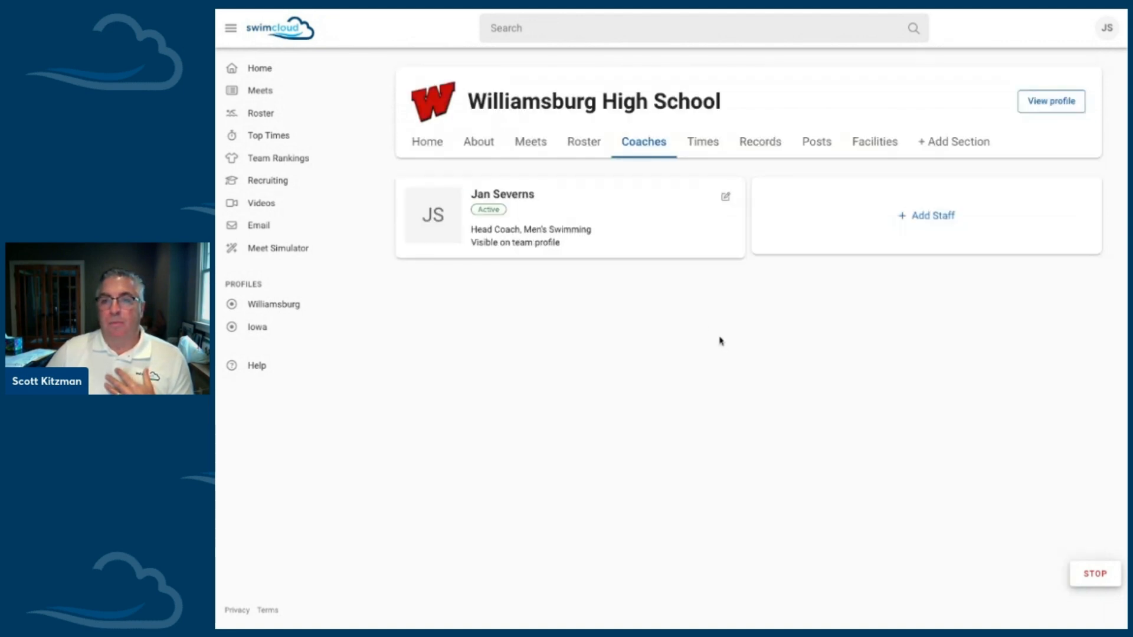
Step: Start another staff entry with first name Womens, last name Coach and title Associate Head Coach
{"action": "left_click", "coordinate": [903, 213]}
{"action": "left_click", "coordinate": [549, 233]}
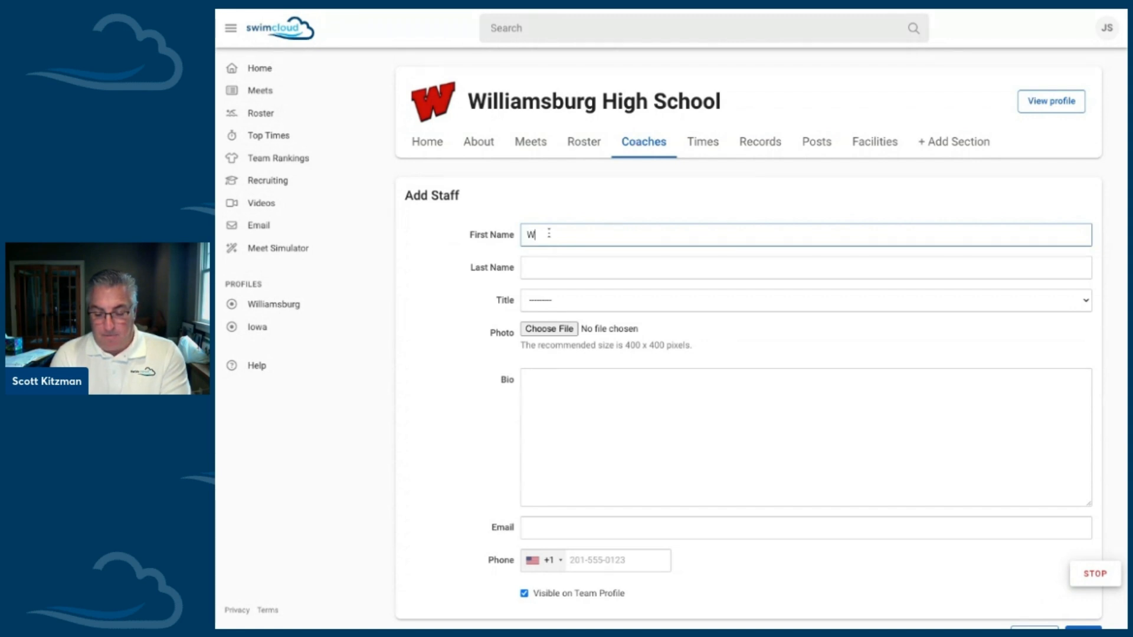
{"action": "type", "text": "Womens"}
{"action": "key", "text": "Tab"}
{"action": "type", "text": "Coach"}
{"action": "key", "text": "Tab"}
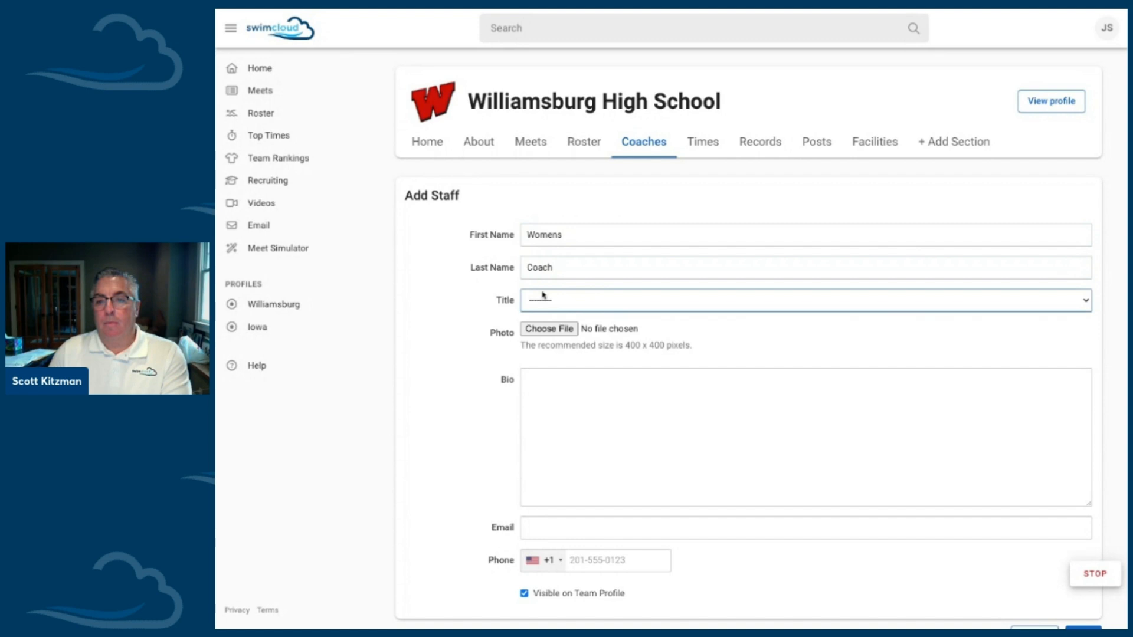
{"action": "left_click", "coordinate": [548, 328]}
Step: Begin filling in the new staff entry's email and return to the coaches list without adding the entry
{"action": "left_click", "coordinate": [560, 525]}
{"action": "type", "text": "north"}
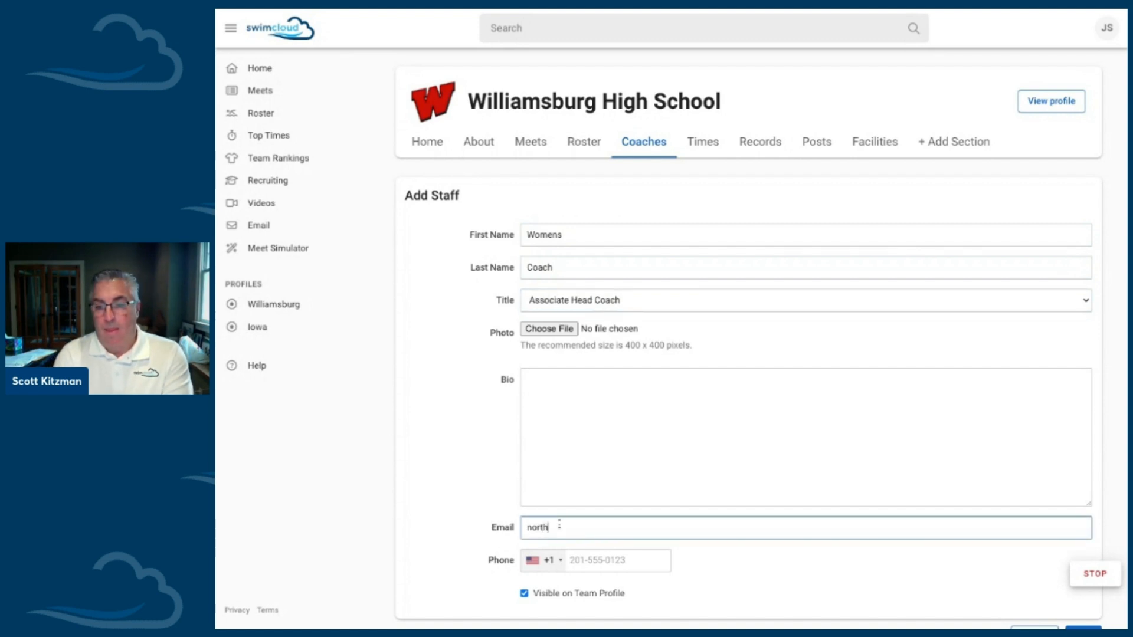
{"action": "left_click", "coordinate": [478, 495]}
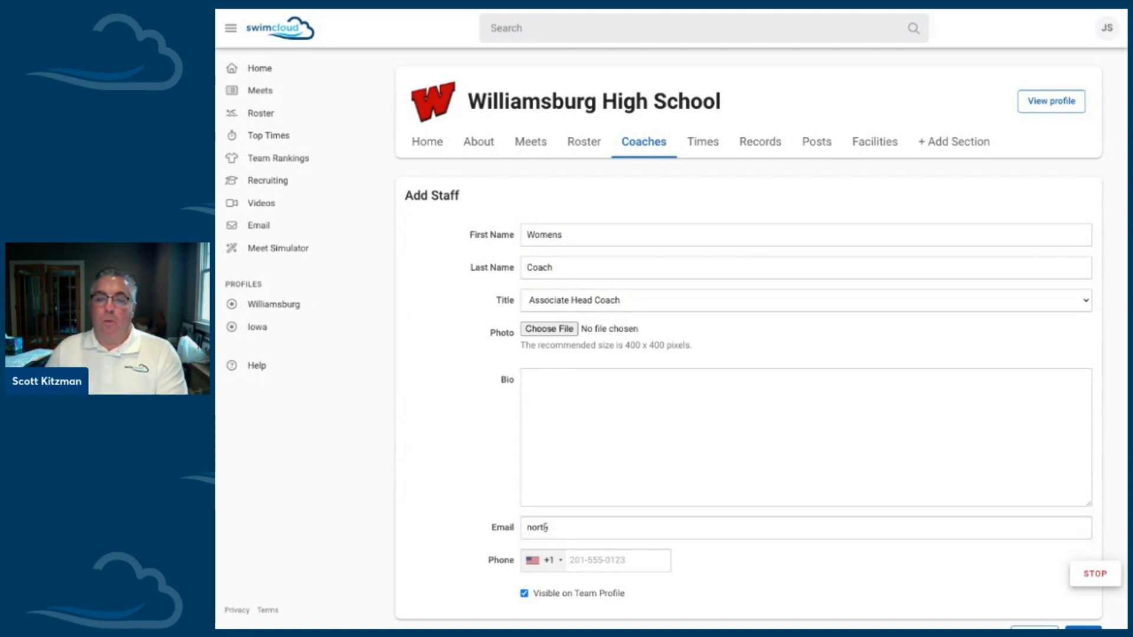
{"action": "scroll", "coordinate": [804, 569], "scroll_direction": "down", "scroll_amount": 1}
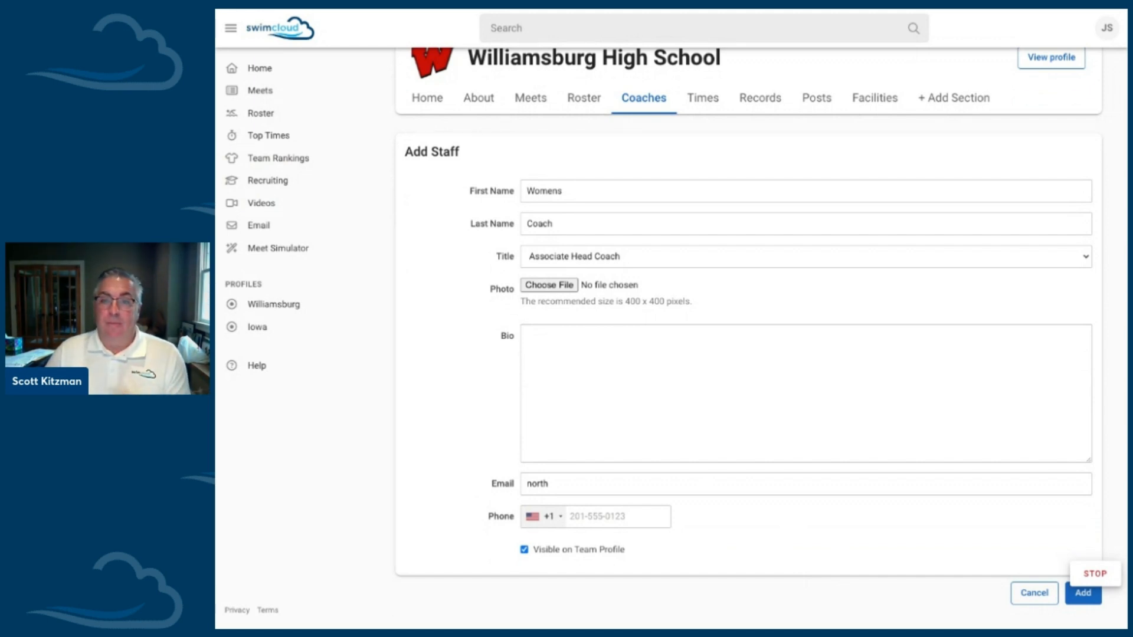
{"action": "scroll", "coordinate": [637, 127], "scroll_direction": "up", "scroll_amount": 2}
{"action": "left_click", "coordinate": [635, 155]}
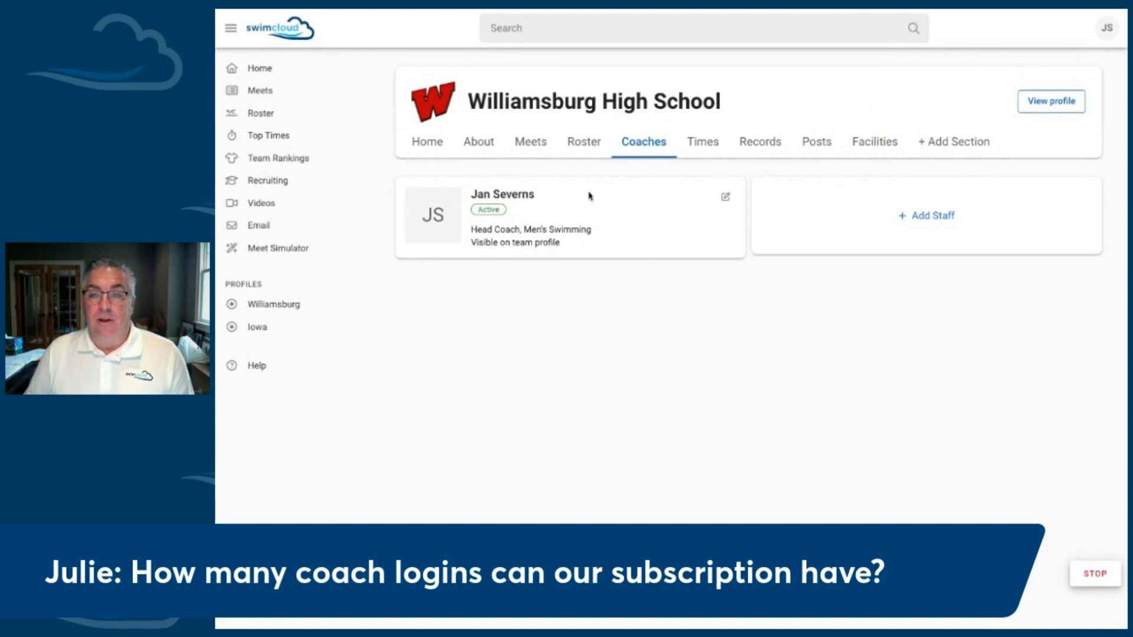
Step: Return to the team roster from the coaches list and show all swimmers, both men and women
{"action": "left_click", "coordinate": [591, 149]}
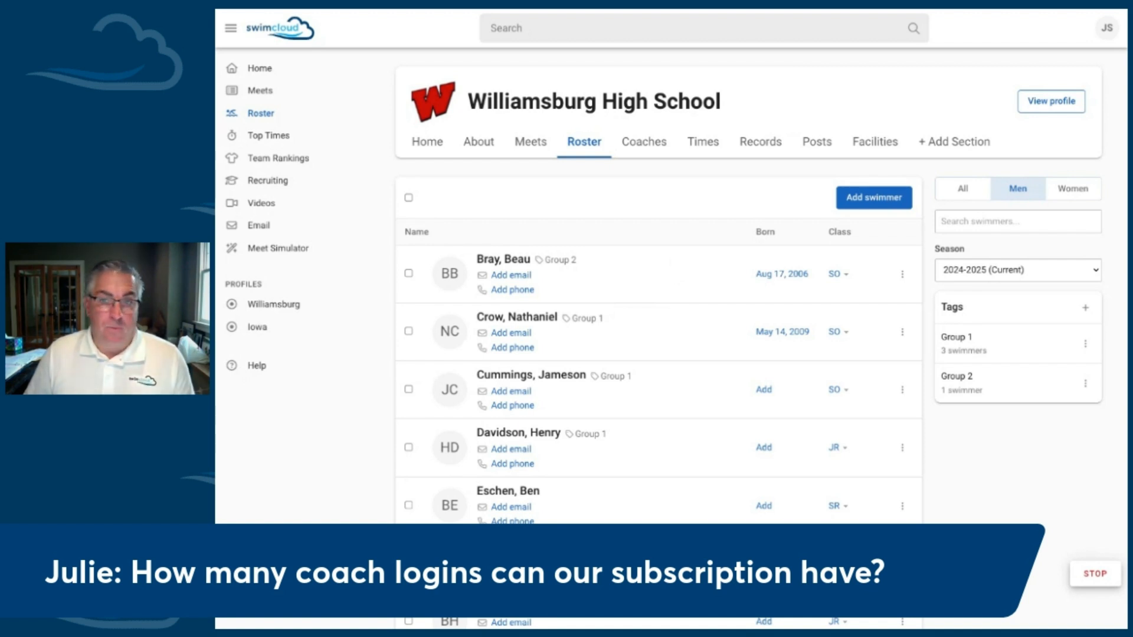
{"action": "left_click", "coordinate": [640, 153]}
{"action": "left_click", "coordinate": [584, 153]}
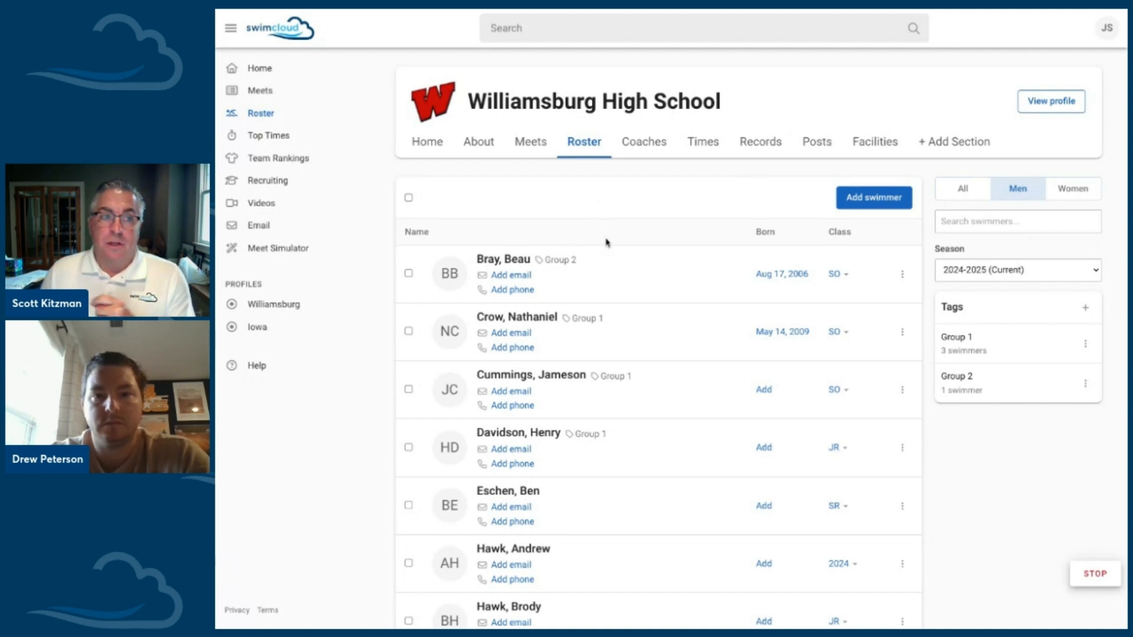
{"action": "left_click", "coordinate": [961, 195]}
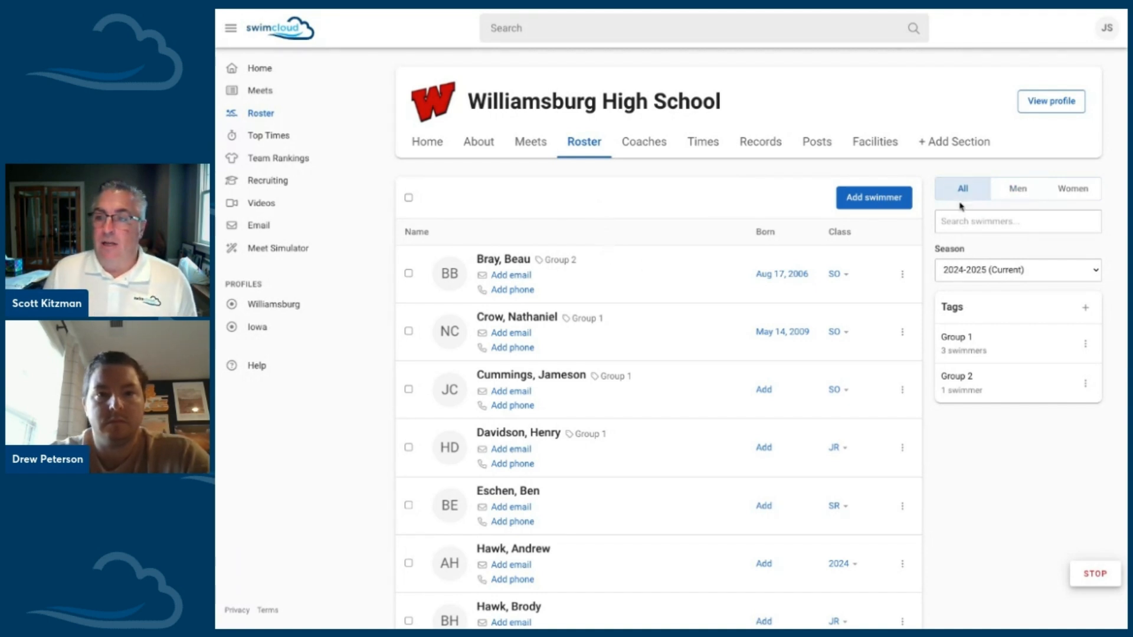
Step: View the women's roster and the men's roster, and open the team's coaches list
{"action": "left_click", "coordinate": [1064, 195]}
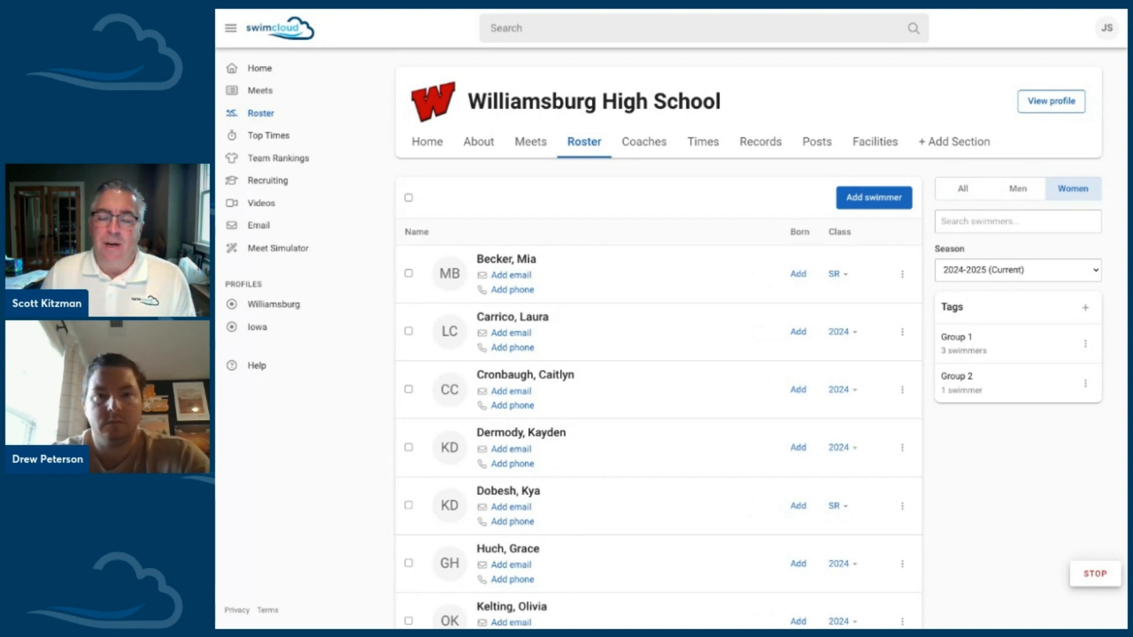
{"action": "left_click", "coordinate": [1018, 189]}
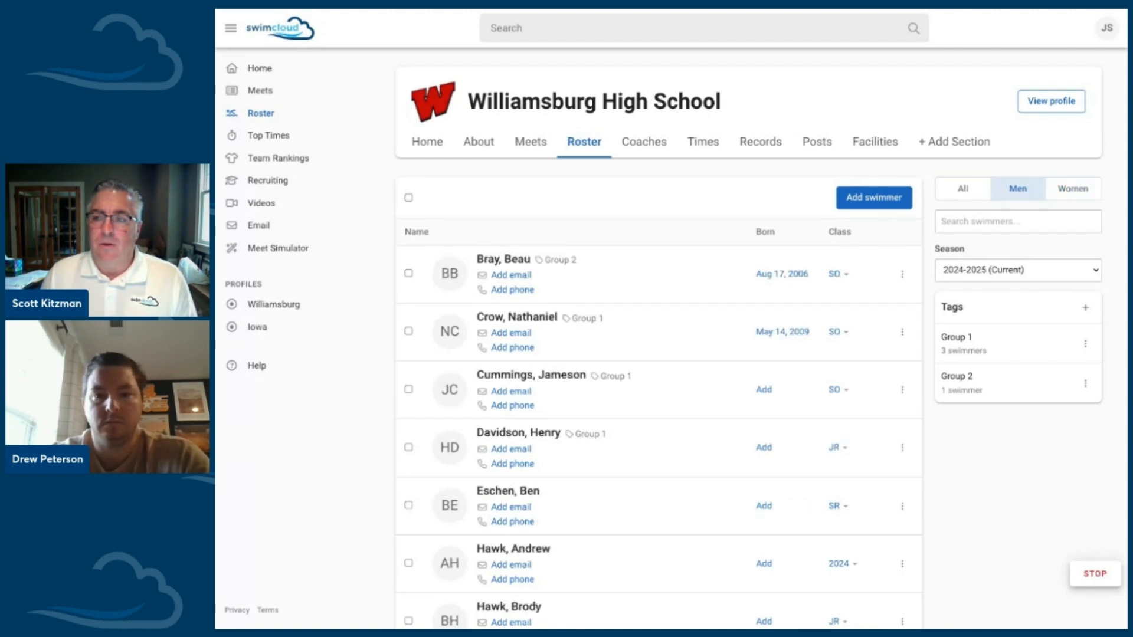
{"action": "left_click", "coordinate": [662, 146]}
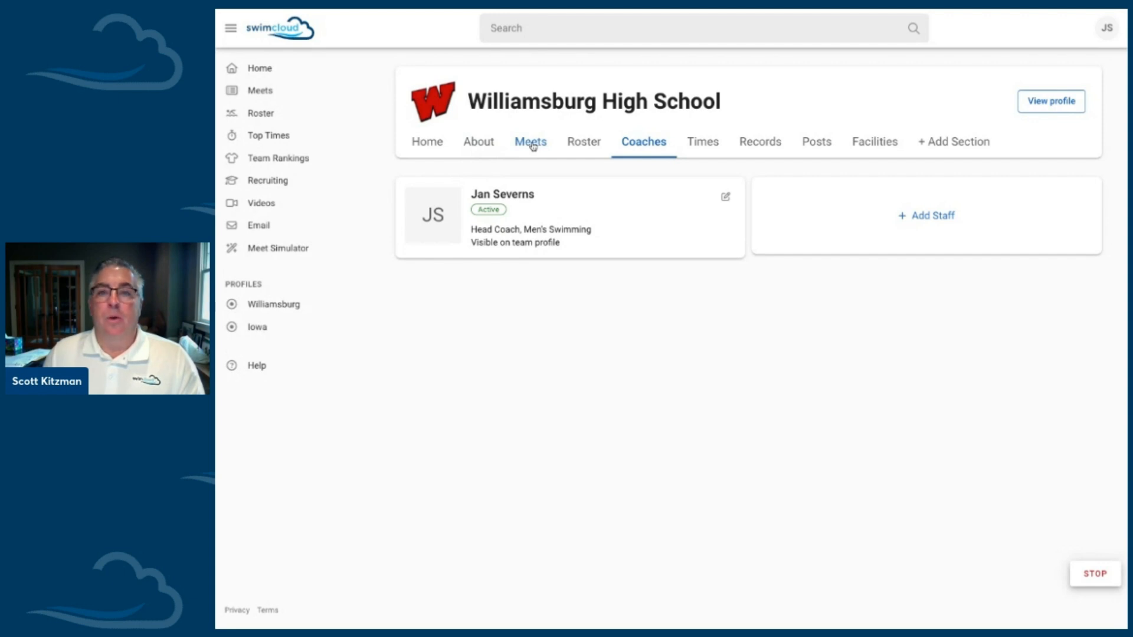
Step: From the public team profile, open the Vinton-Shellsburg and Williamsburg Dual and look through its list of swimmers
{"action": "left_click", "coordinate": [1040, 103]}
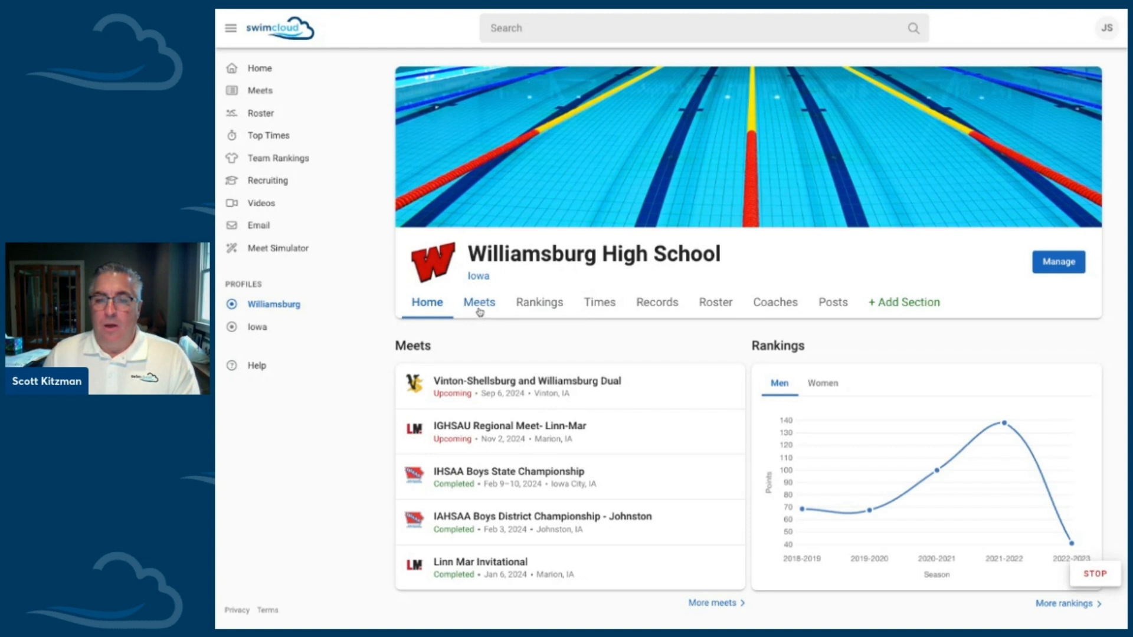
{"action": "left_click", "coordinate": [493, 397]}
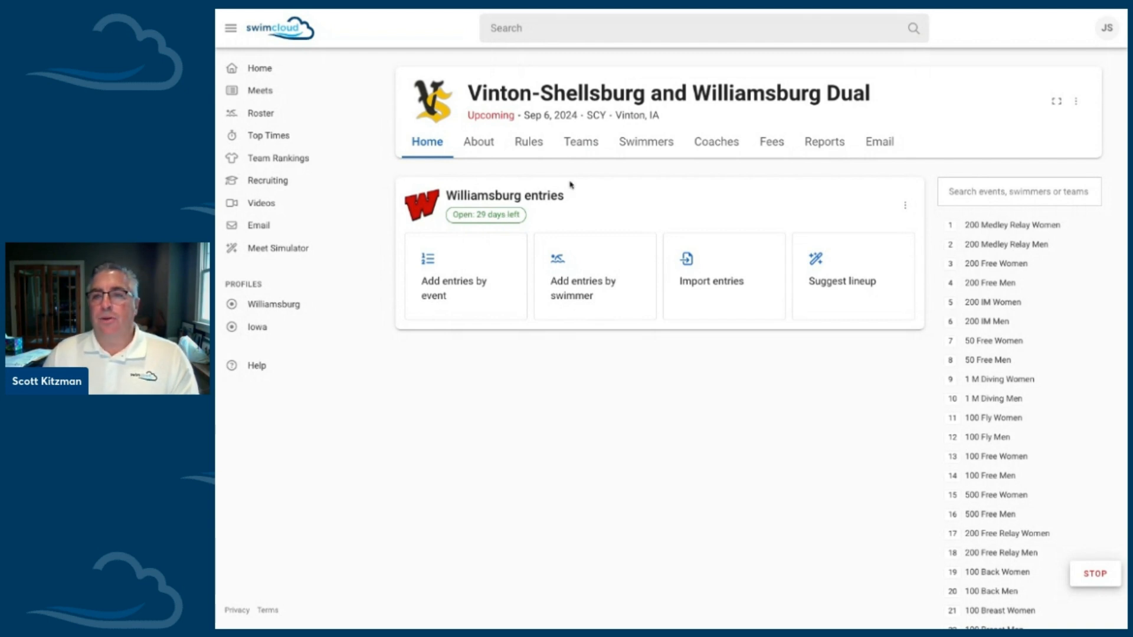
{"action": "left_click", "coordinate": [654, 150]}
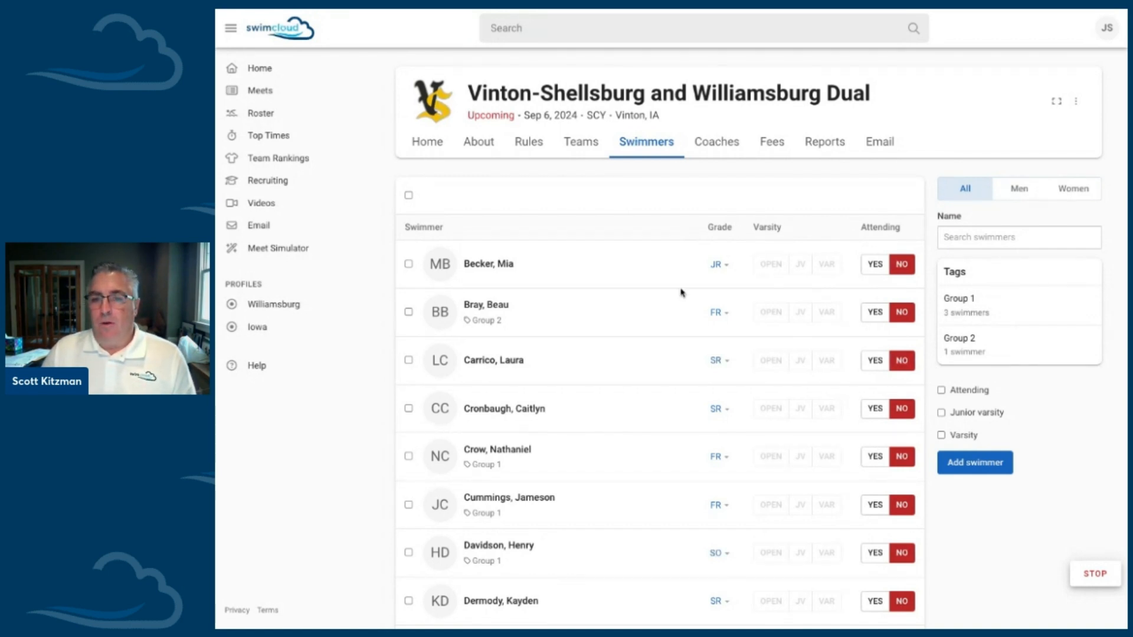
{"action": "scroll", "coordinate": [681, 291], "scroll_direction": "down", "scroll_amount": 2}
{"action": "scroll", "coordinate": [684, 280], "scroll_direction": "down", "scroll_amount": 4}
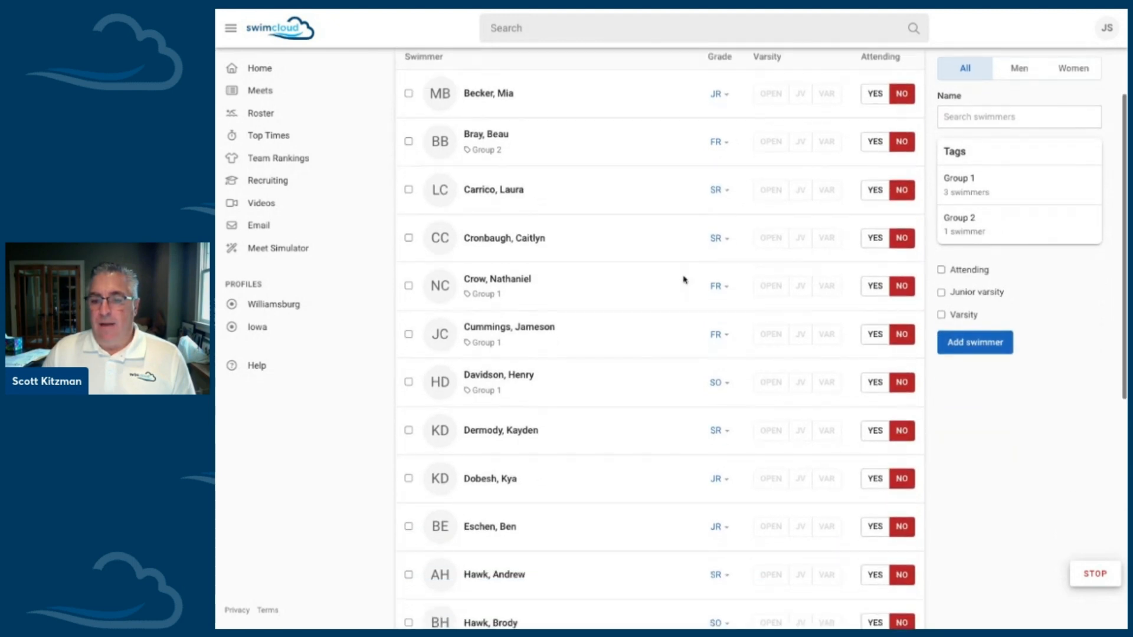
{"action": "scroll", "coordinate": [684, 280], "scroll_direction": "down", "scroll_amount": 2}
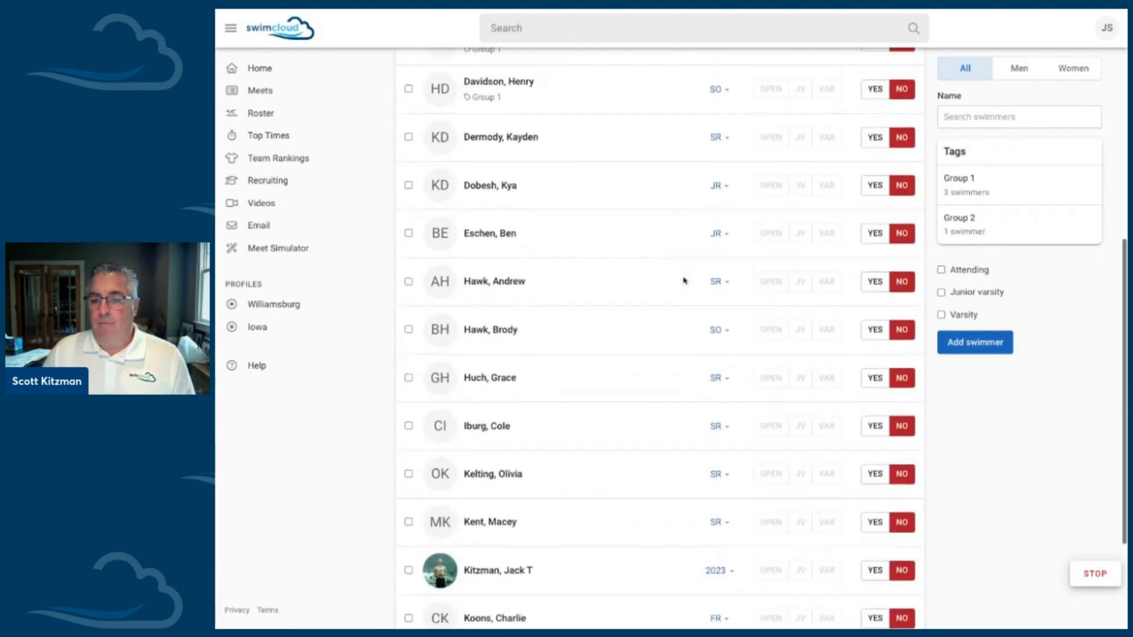
{"action": "scroll", "coordinate": [683, 280], "scroll_direction": "up", "scroll_amount": 8}
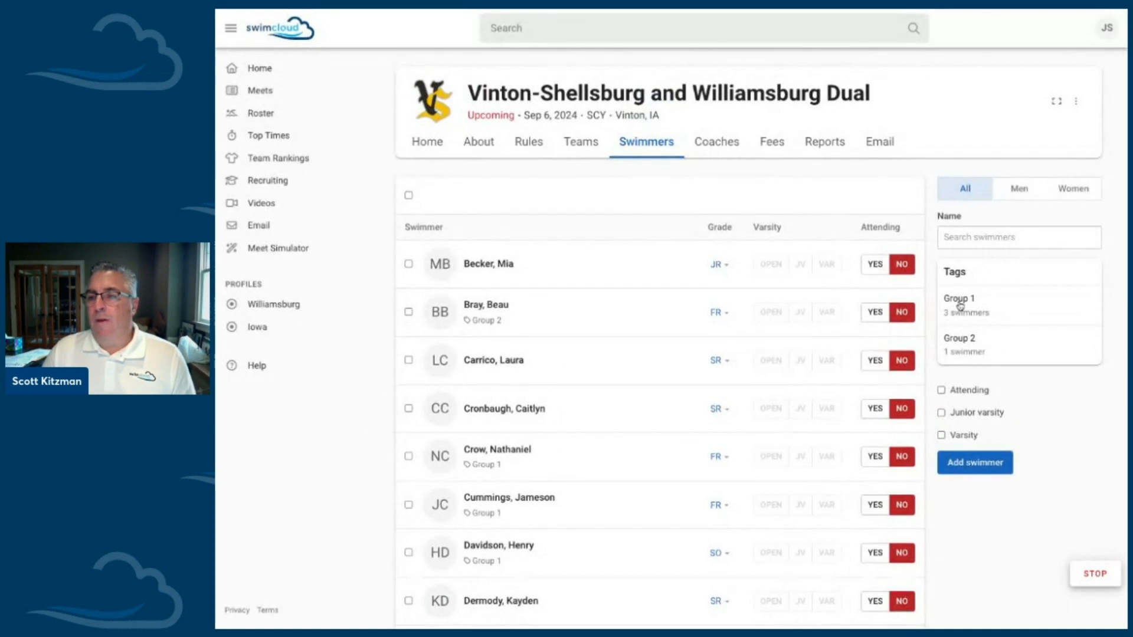
Step: Filter the meet's swimmers by the Group 1 tag and mark all three tagged swimmers as attending
{"action": "left_click", "coordinate": [960, 306]}
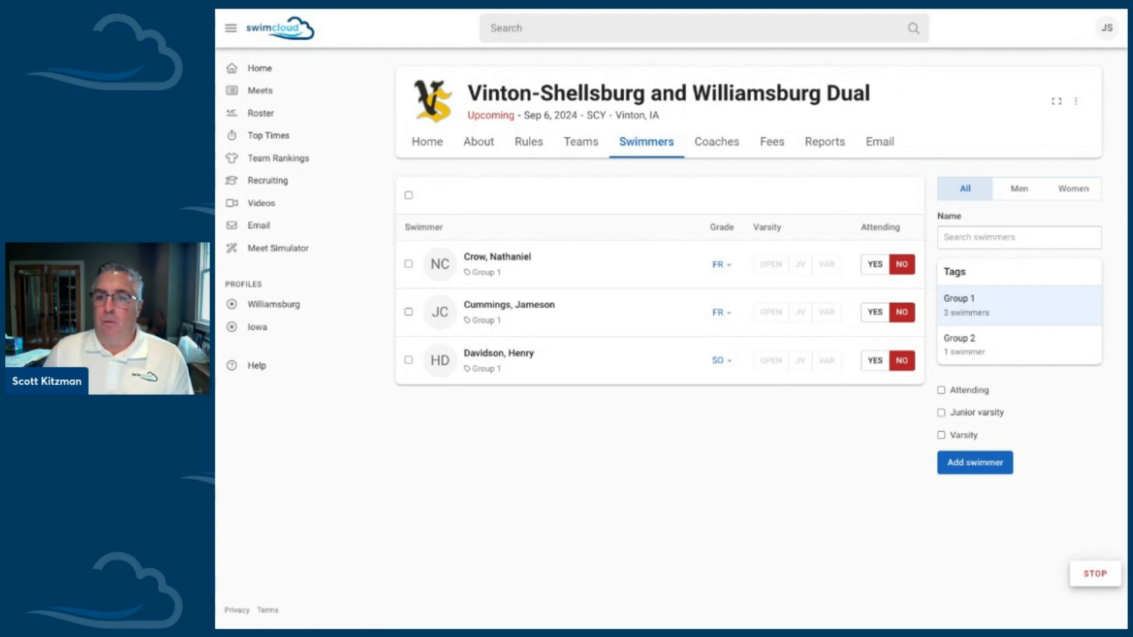
{"action": "left_click", "coordinate": [878, 267]}
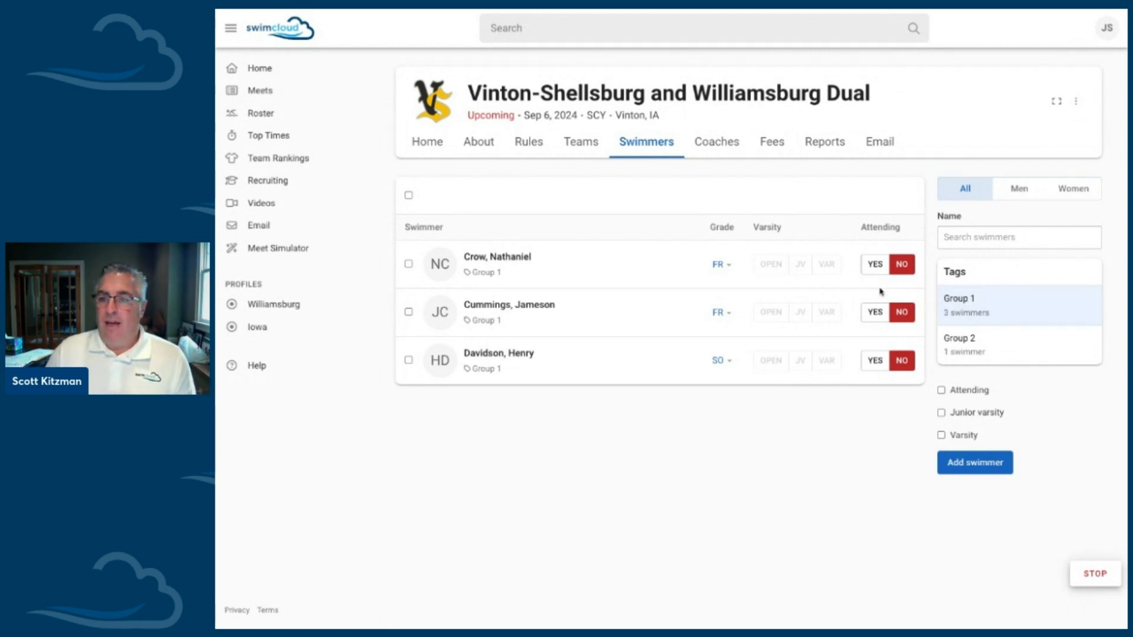
{"action": "left_click", "coordinate": [876, 319]}
{"action": "left_click", "coordinate": [875, 371]}
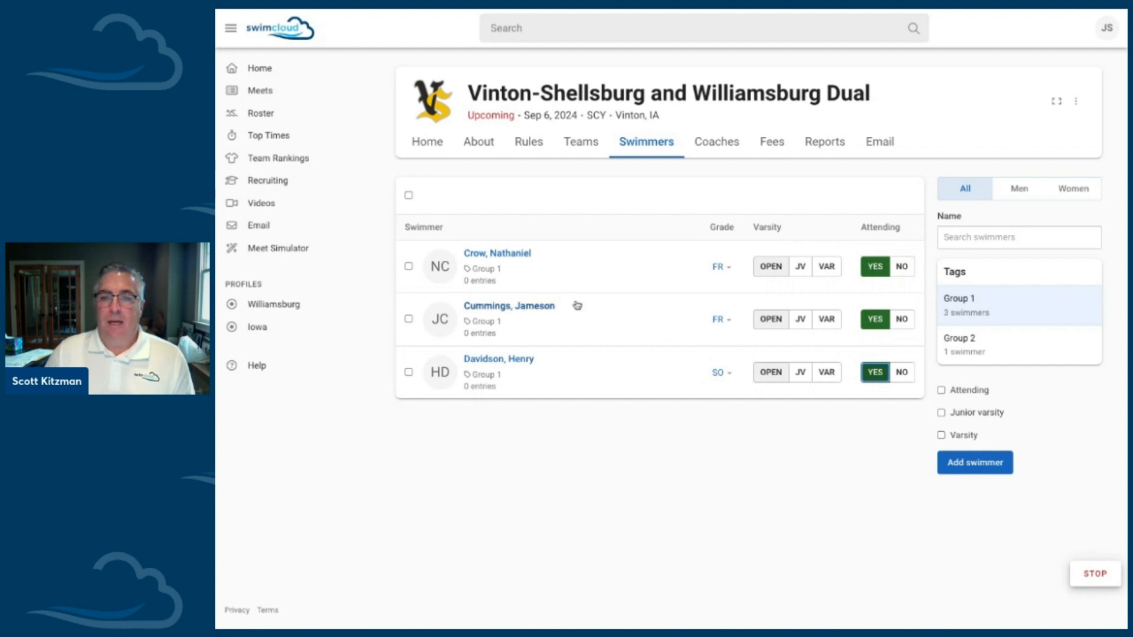
Step: Enter the first Group 1 swimmer in the 50 Free and 200 Free, and return to the swimmers list
{"action": "left_click", "coordinate": [508, 255]}
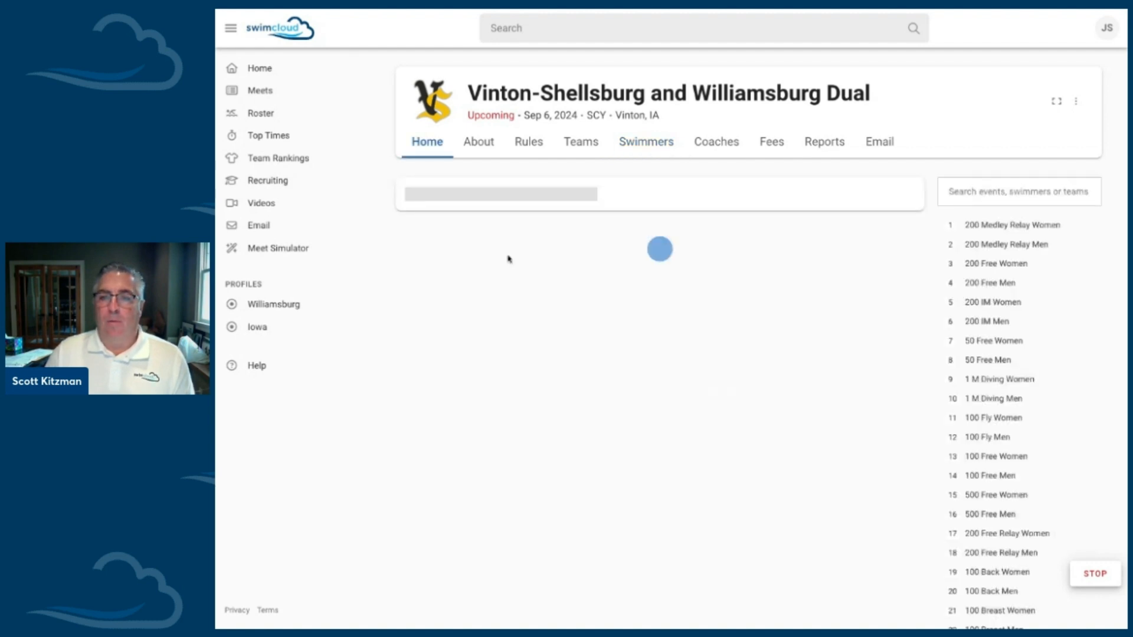
{"action": "scroll", "coordinate": [719, 397], "scroll_direction": "down", "scroll_amount": 1}
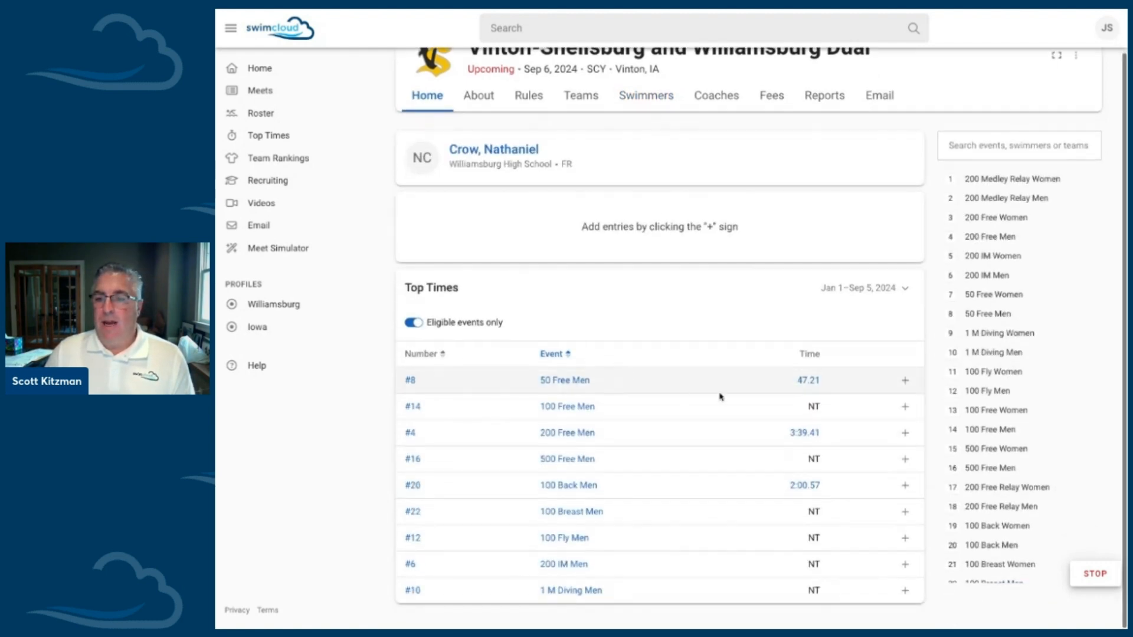
{"action": "left_click", "coordinate": [904, 380]}
{"action": "left_click", "coordinate": [905, 434]}
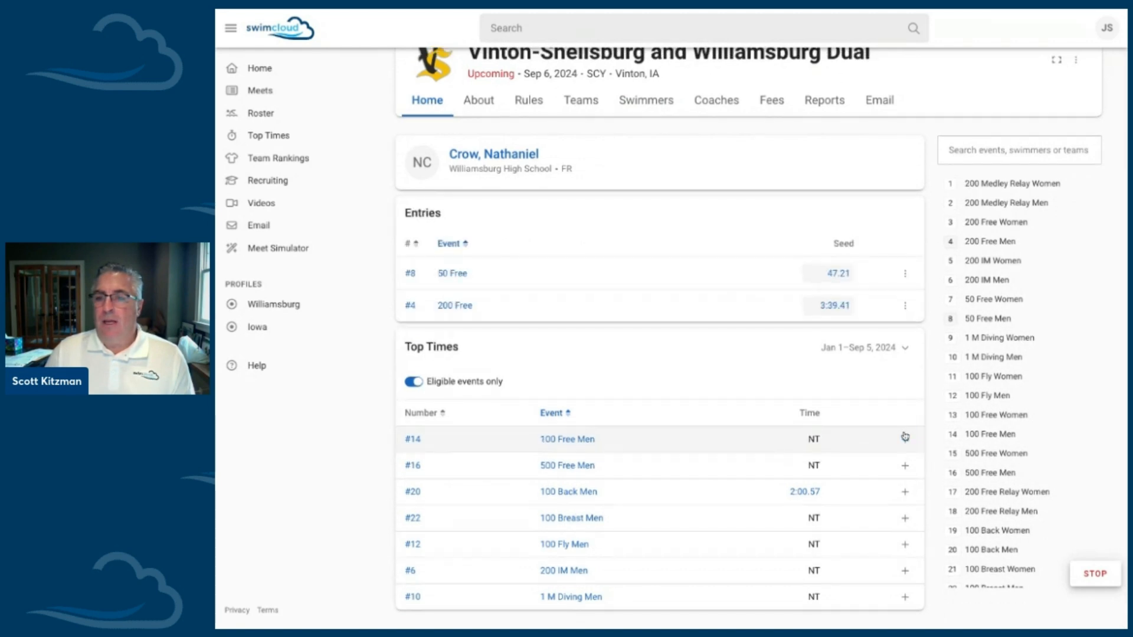
{"action": "left_click", "coordinate": [665, 109]}
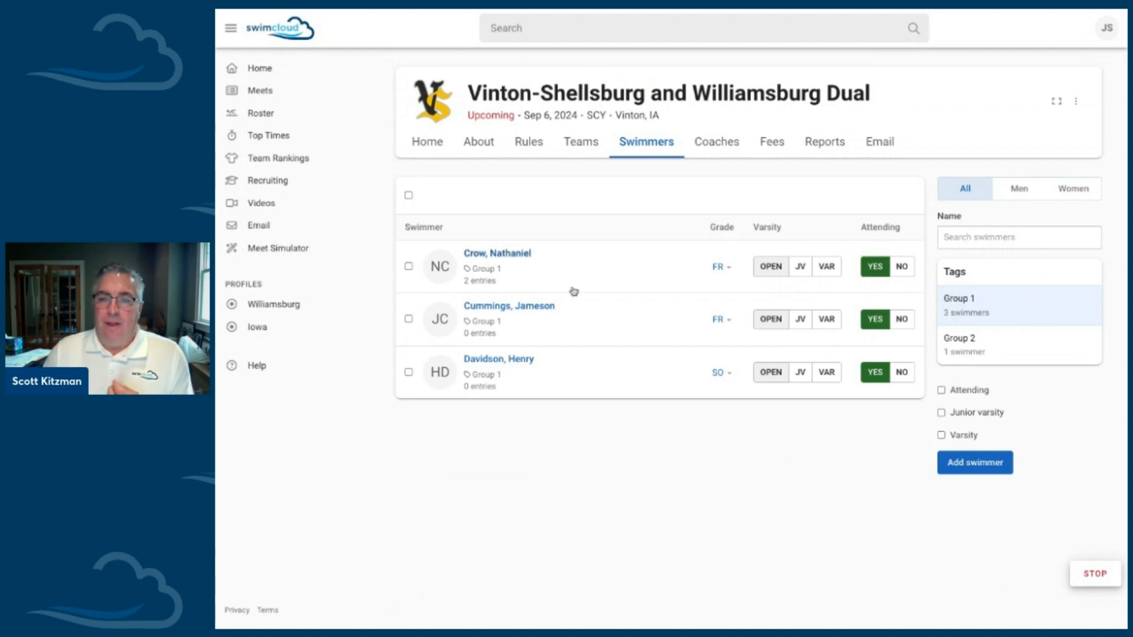
Step: Enter the second Group 1 swimmer in the 500 Free and 100 Breast, and return to the swimmers list
{"action": "left_click", "coordinate": [533, 306]}
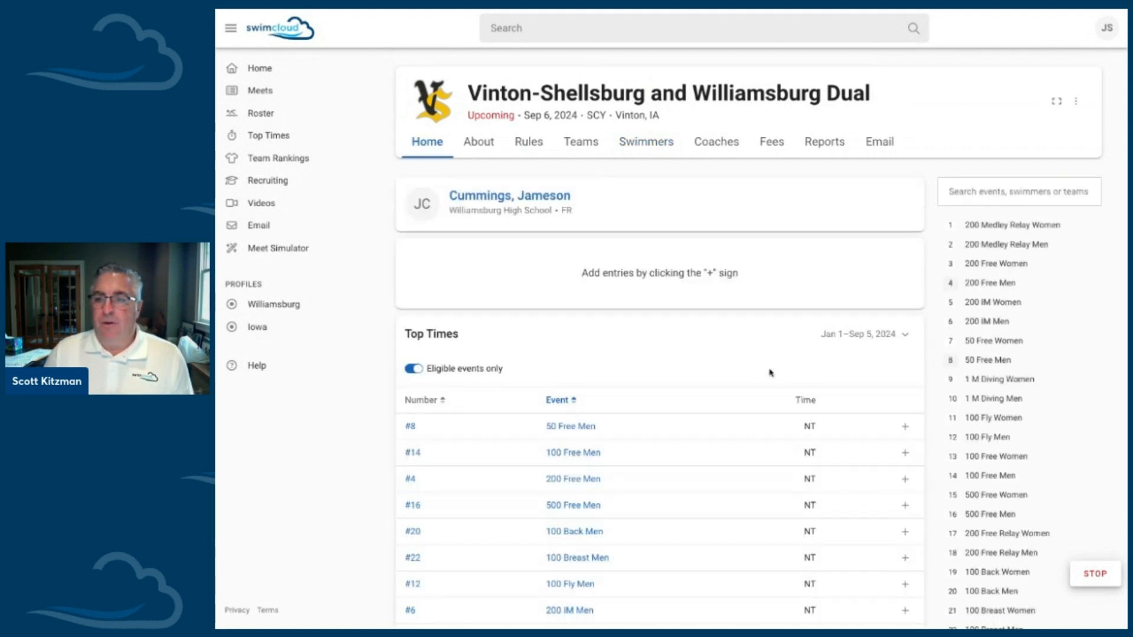
{"action": "scroll", "coordinate": [770, 373], "scroll_direction": "down", "scroll_amount": 1}
{"action": "left_click", "coordinate": [903, 461]}
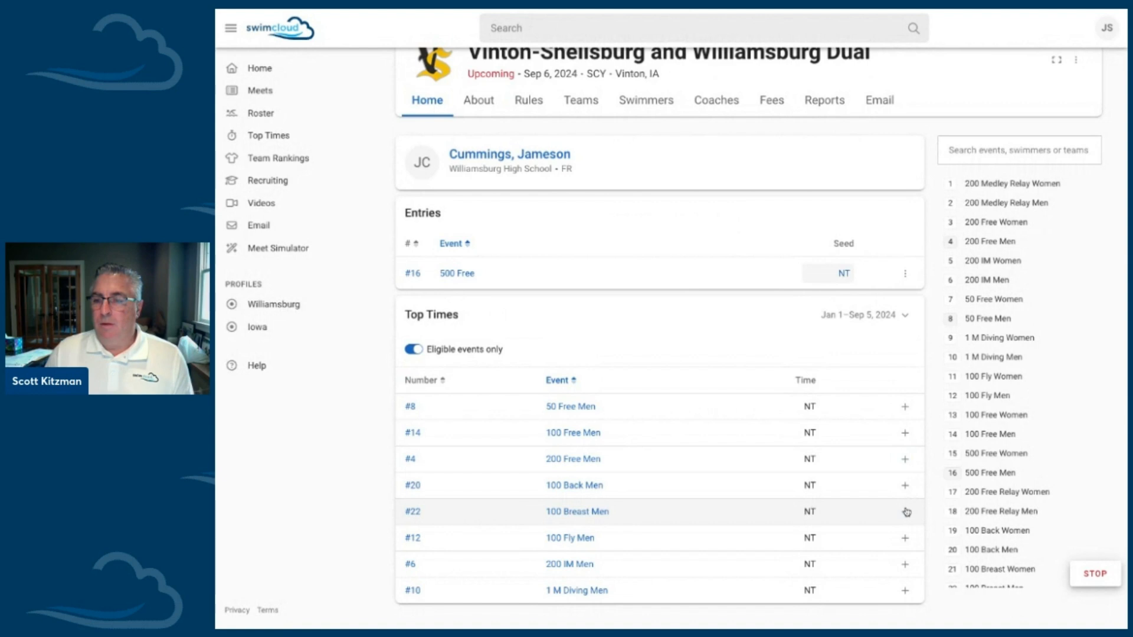
{"action": "left_click", "coordinate": [906, 512]}
{"action": "left_click", "coordinate": [647, 104]}
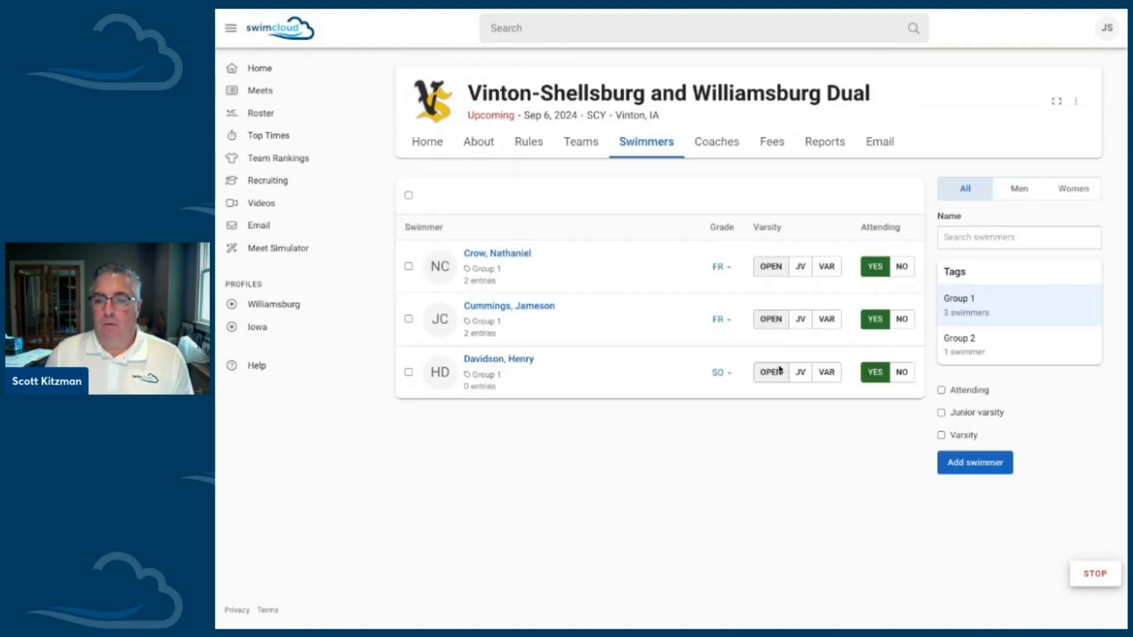
Step: Enter the third Group 1 swimmer in the 100 Breast and 100 Fly, and return to the swimmers list
{"action": "left_click", "coordinate": [513, 360]}
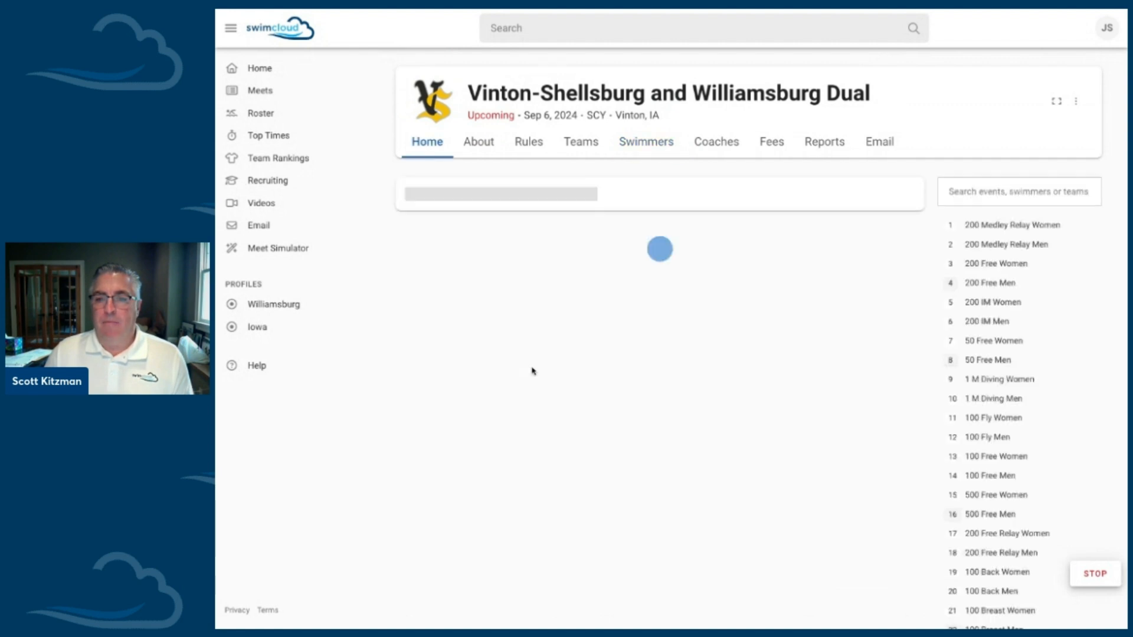
{"action": "scroll", "coordinate": [575, 384], "scroll_direction": "down", "scroll_amount": 1}
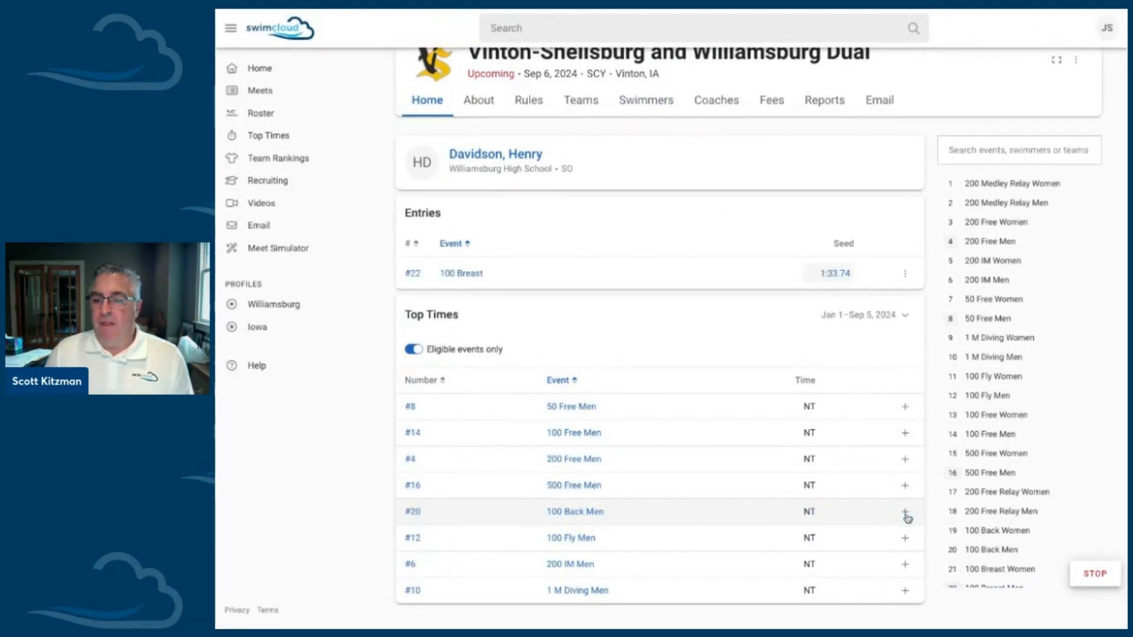
{"action": "left_click", "coordinate": [906, 538]}
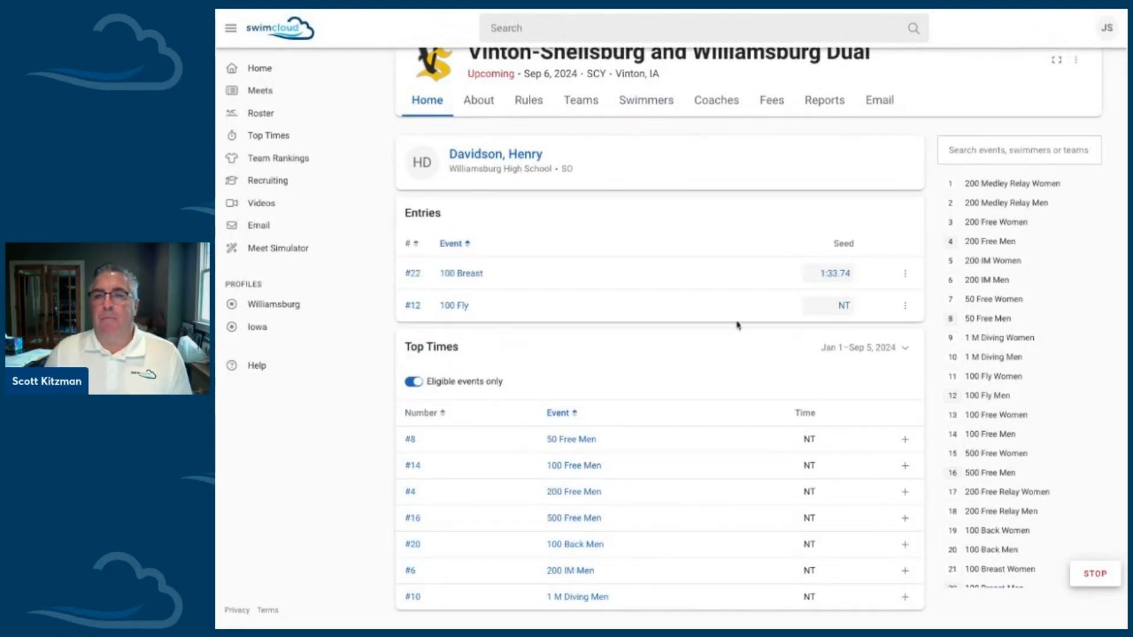
{"action": "left_click", "coordinate": [645, 111]}
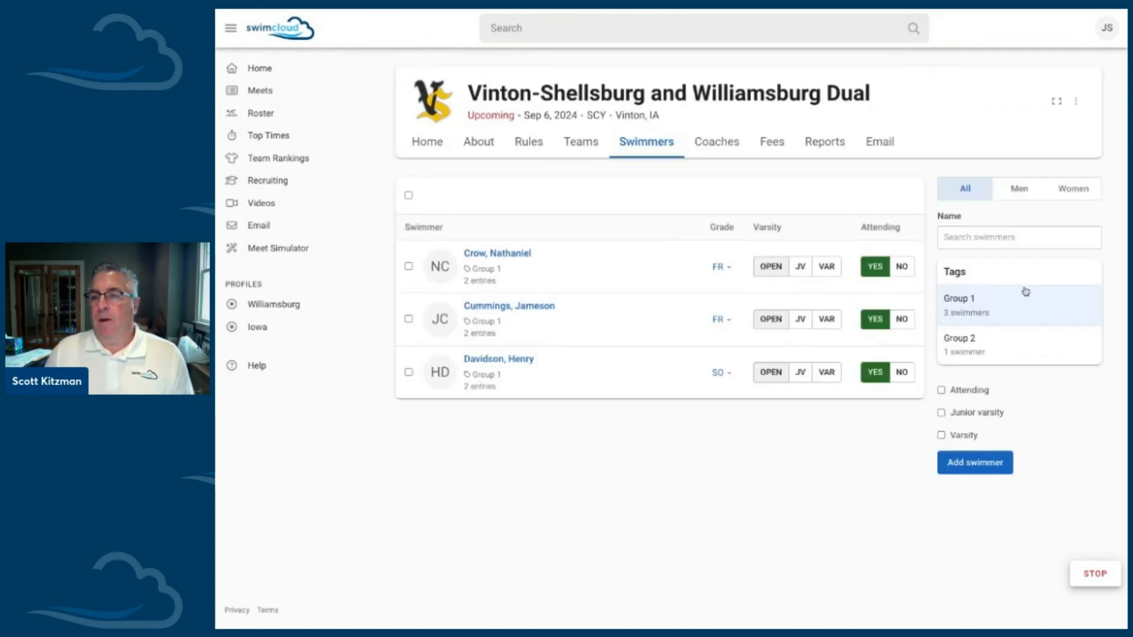
Step: Remove the Group 1 filter, then select every swimmer in the meet list and narrow it to men
{"action": "left_click", "coordinate": [998, 313]}
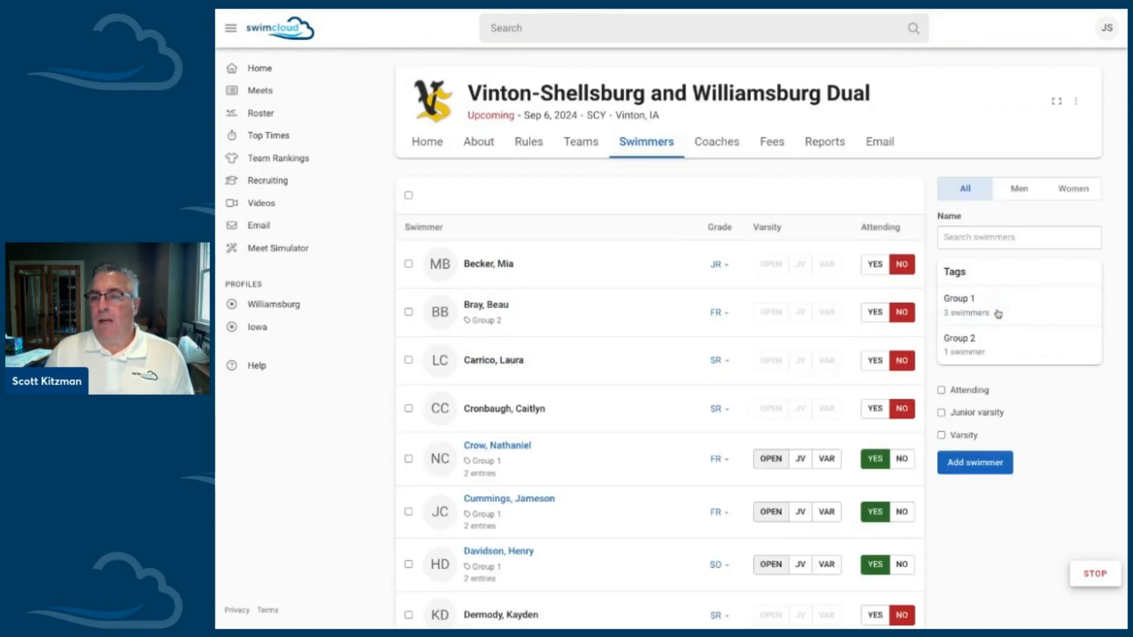
{"action": "scroll", "coordinate": [799, 372], "scroll_direction": "down", "scroll_amount": 3}
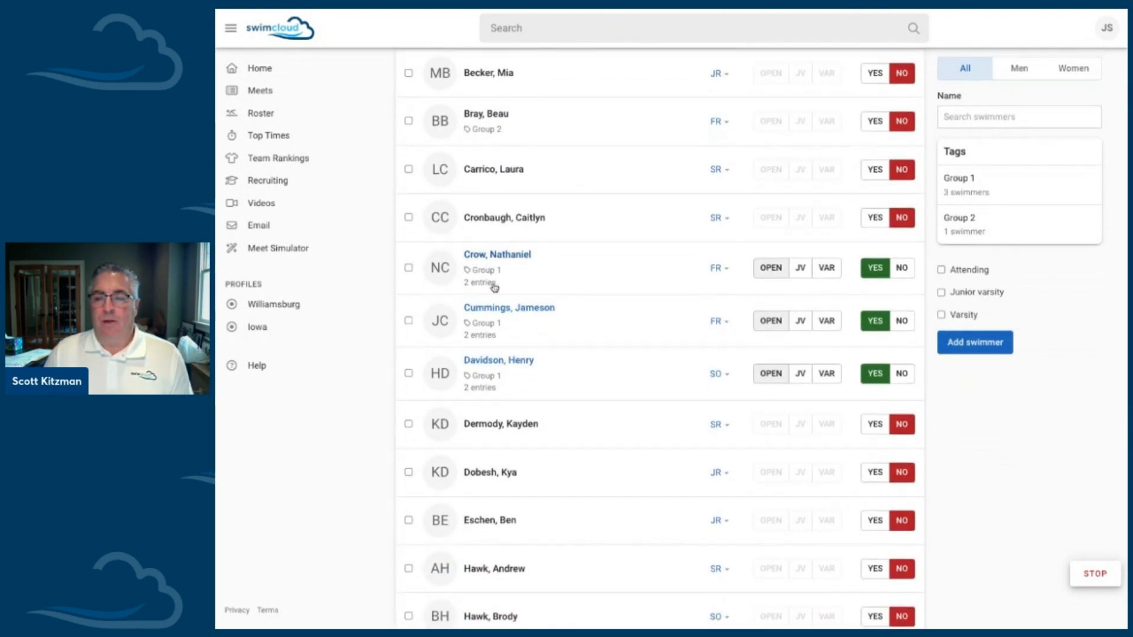
{"action": "scroll", "coordinate": [494, 287], "scroll_direction": "up", "scroll_amount": 2}
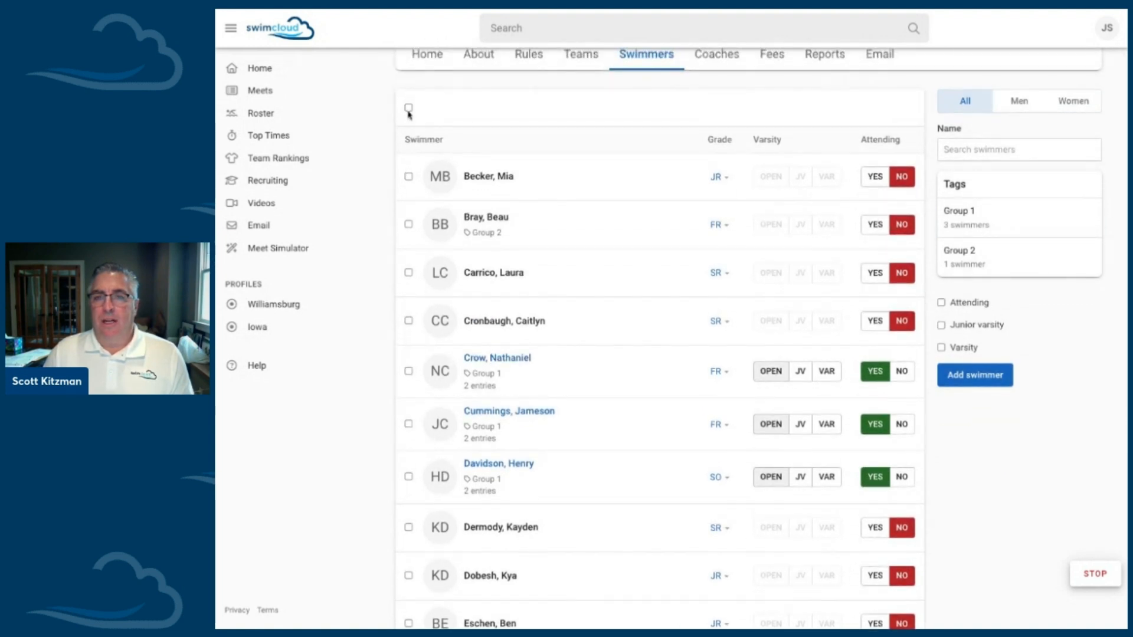
{"action": "left_click", "coordinate": [408, 109]}
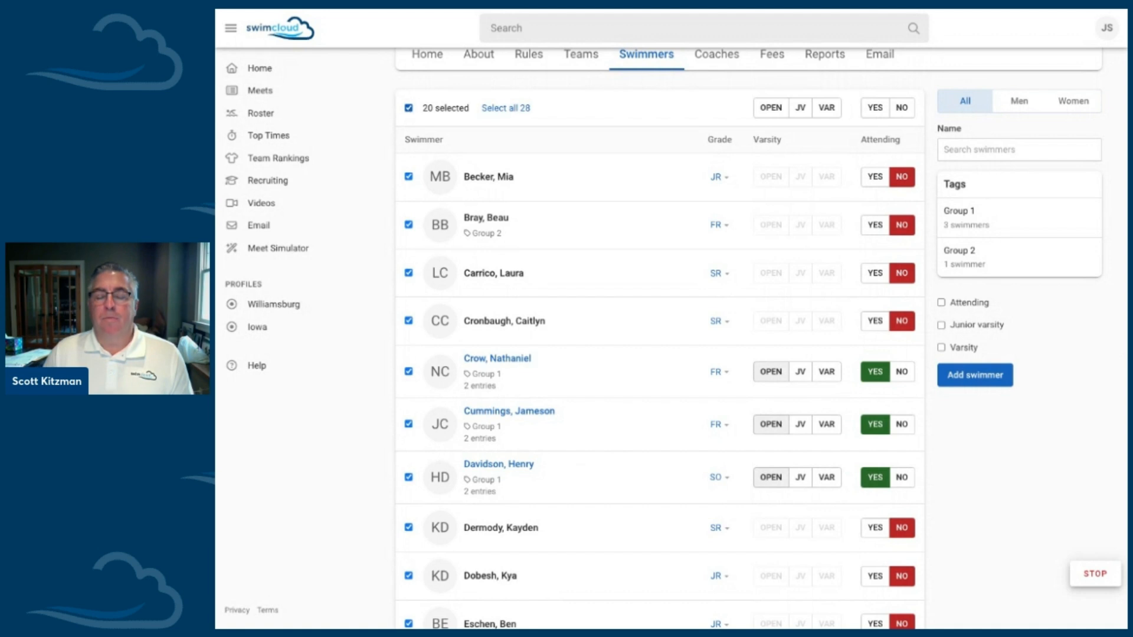
{"action": "left_click", "coordinate": [504, 111]}
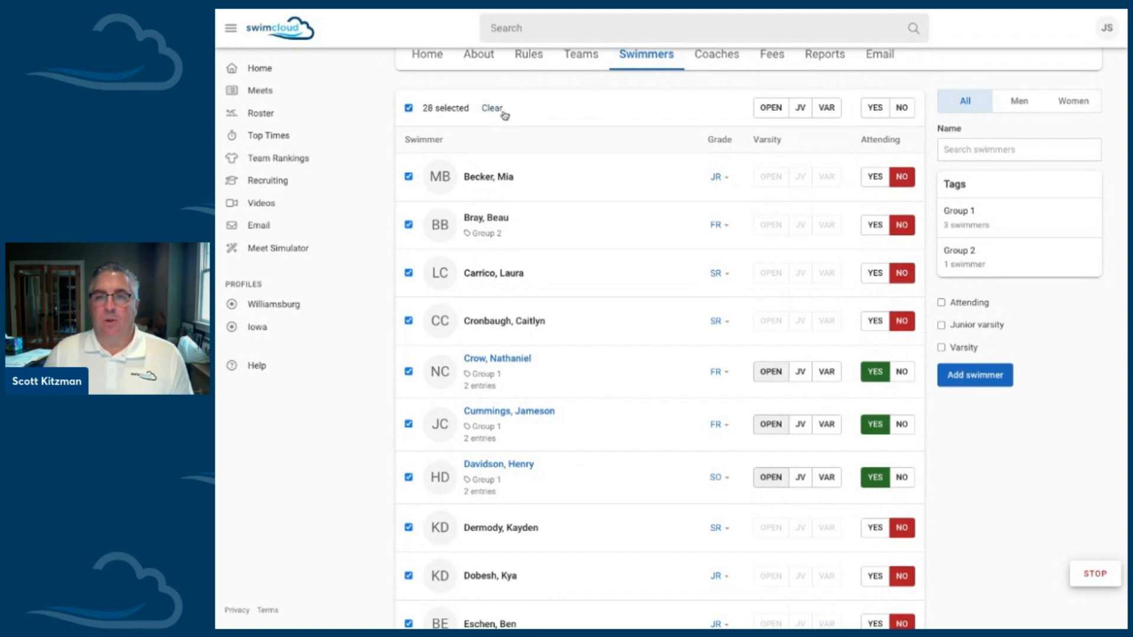
{"action": "left_click", "coordinate": [1030, 110]}
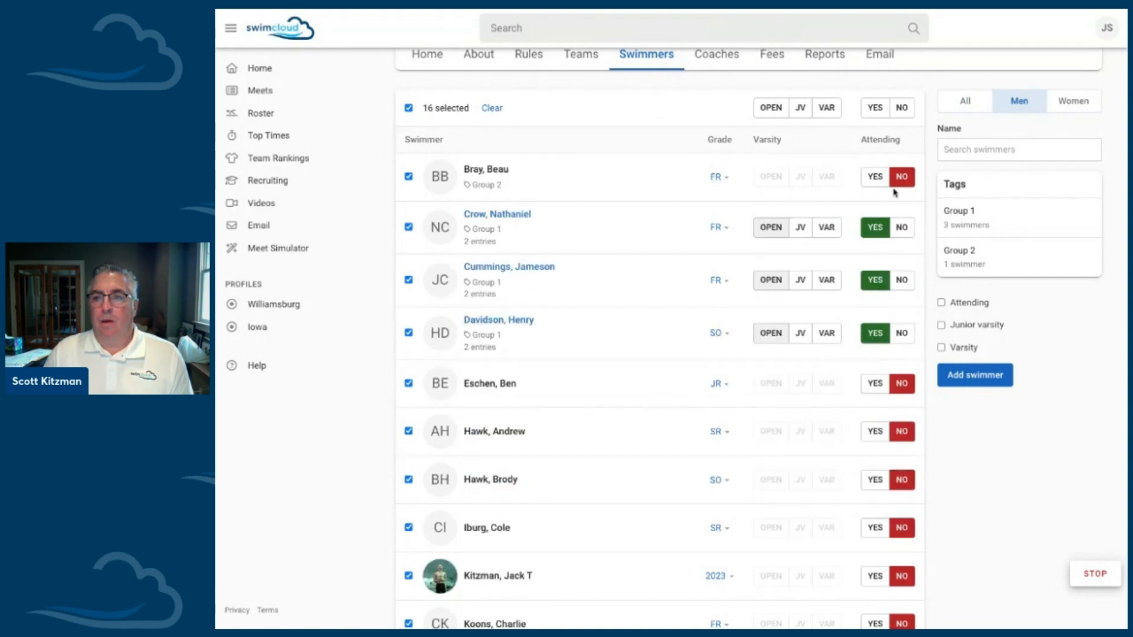
Step: Mark the Group 2 swimmer and five untagged men individually as attending the dual meet
{"action": "left_click", "coordinate": [874, 178]}
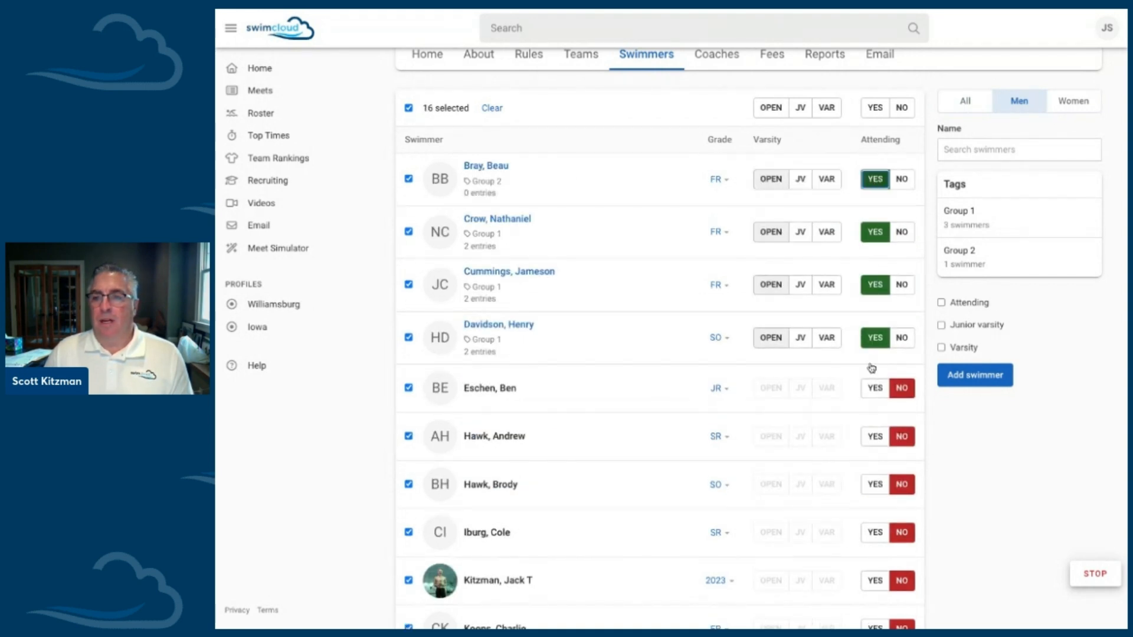
{"action": "left_click", "coordinate": [875, 387]}
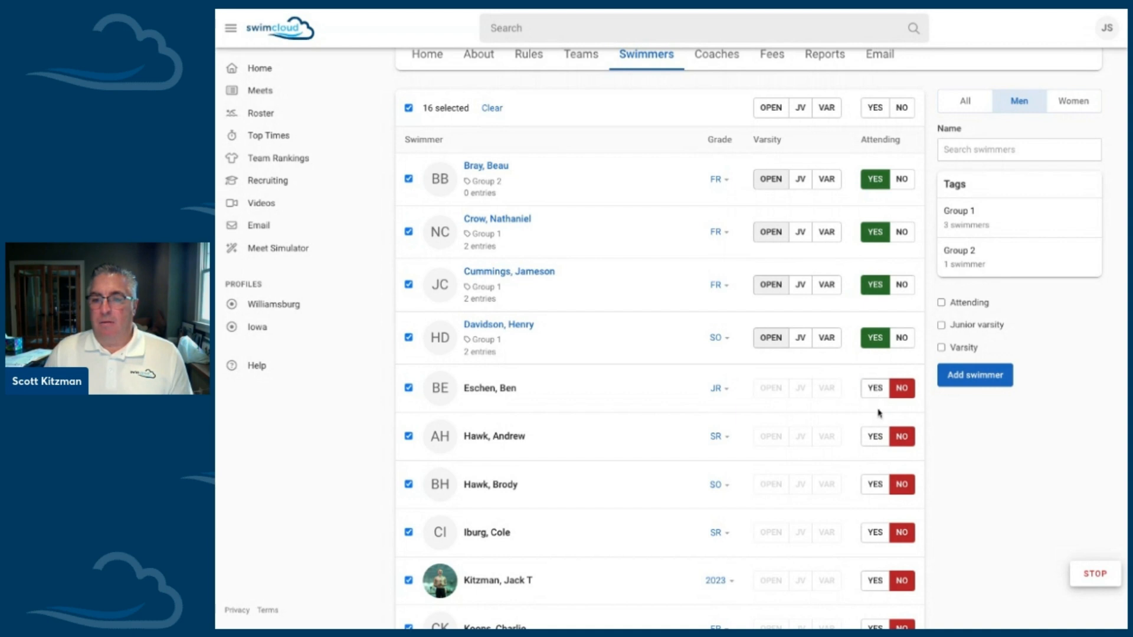
{"action": "left_click", "coordinate": [875, 437]}
{"action": "scroll", "coordinate": [891, 486], "scroll_direction": "down", "scroll_amount": 1}
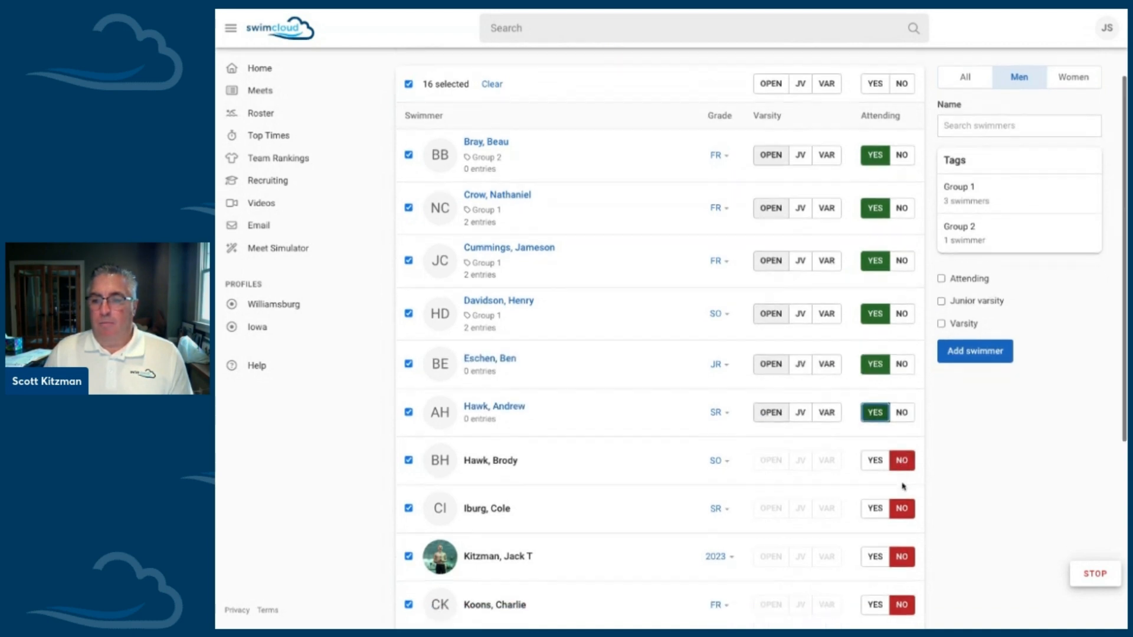
{"action": "left_click", "coordinate": [875, 478]}
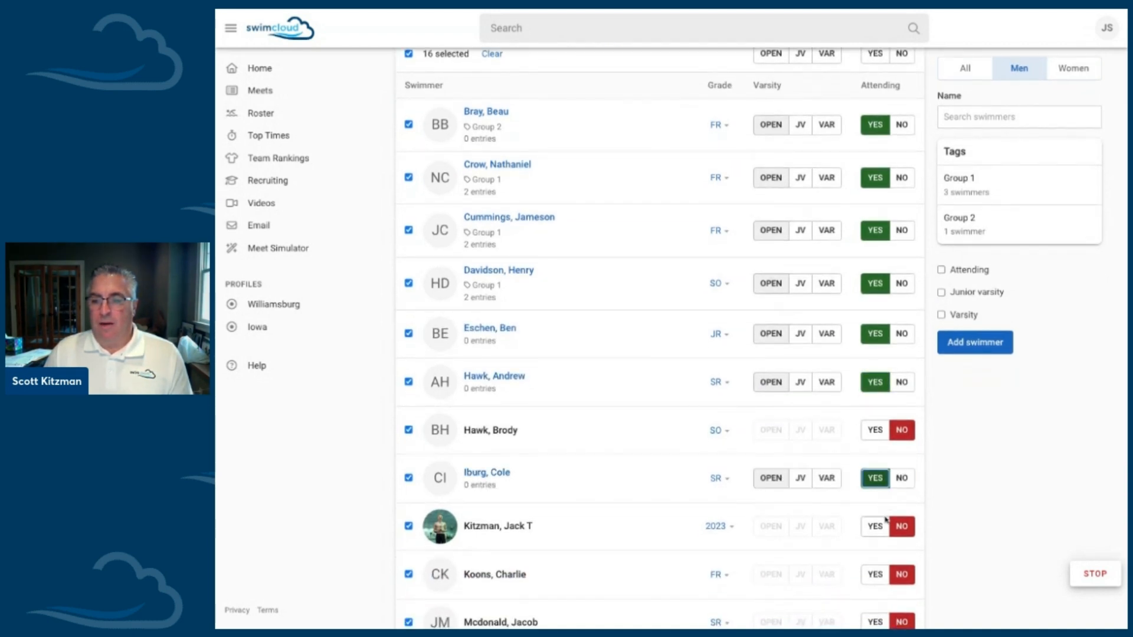
{"action": "left_click", "coordinate": [875, 527]}
{"action": "scroll", "coordinate": [875, 530], "scroll_direction": "down", "scroll_amount": 5}
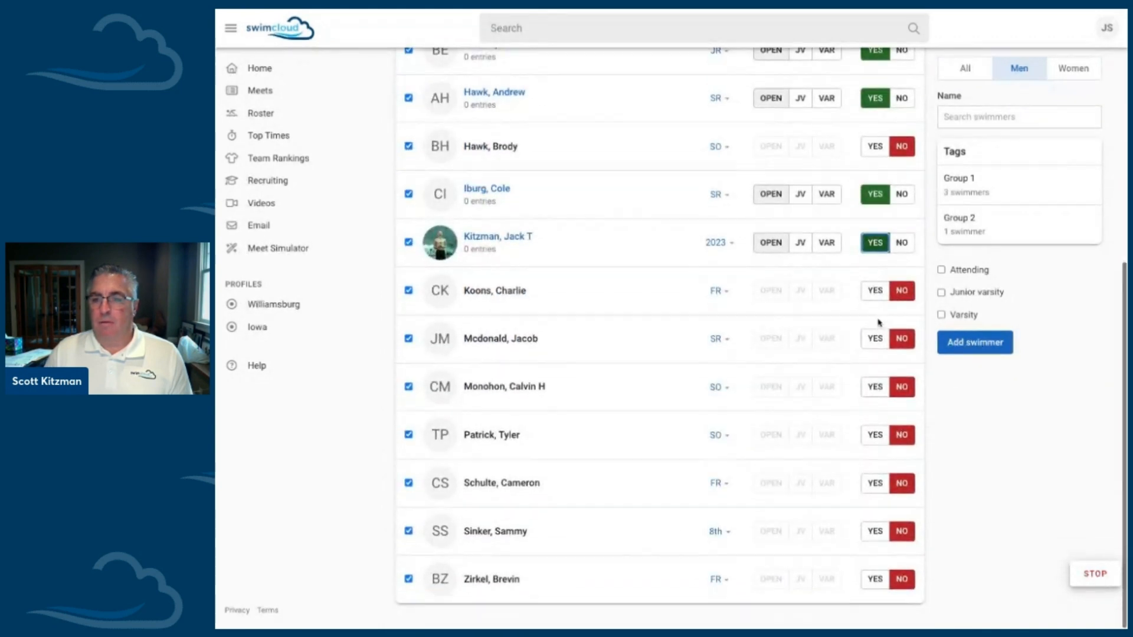
{"action": "left_click", "coordinate": [875, 290]}
{"action": "scroll", "coordinate": [879, 298], "scroll_direction": "up", "scroll_amount": 5}
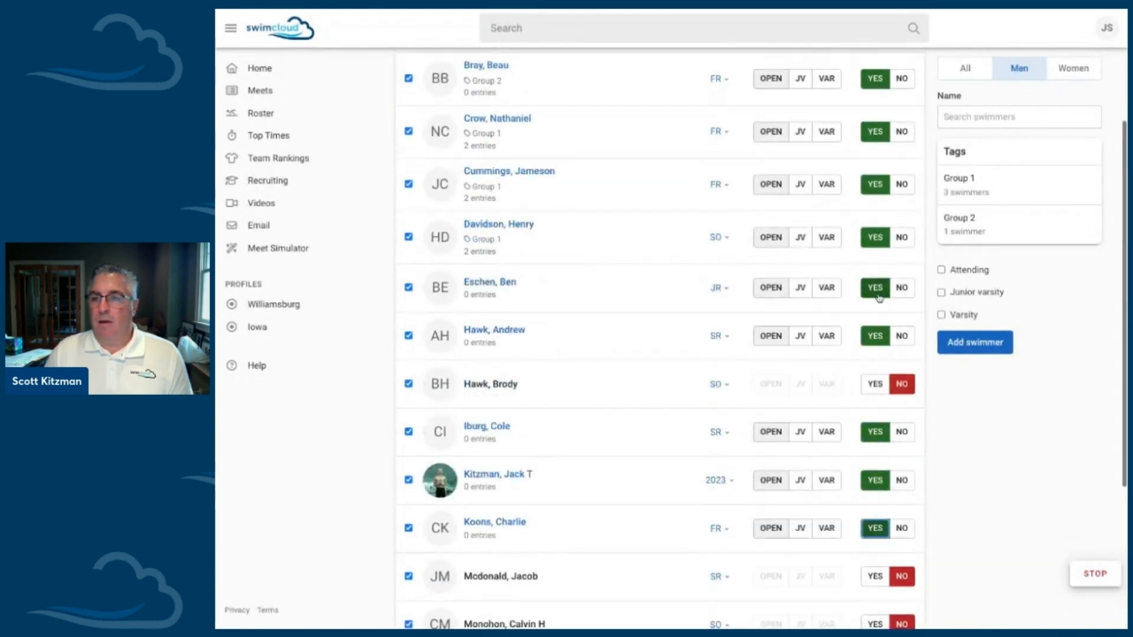
Step: Limit the men's meet list to attending swimmers and search it for a swimmer by last name
{"action": "left_click", "coordinate": [941, 272]}
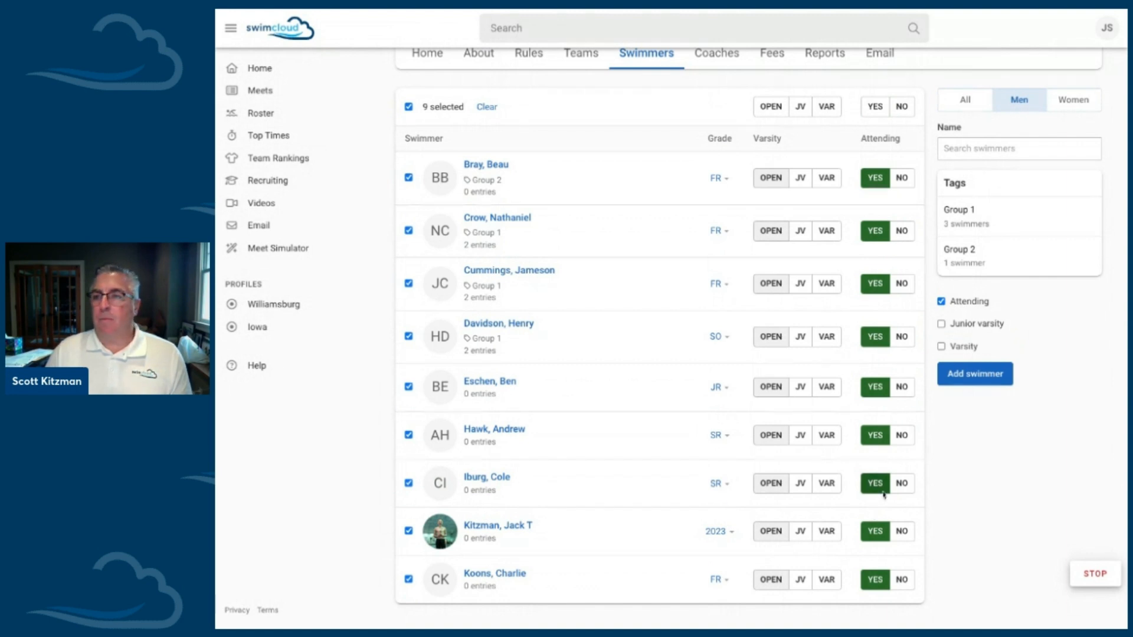
{"action": "left_click", "coordinate": [969, 153]}
{"action": "type", "text": "kitzman"}
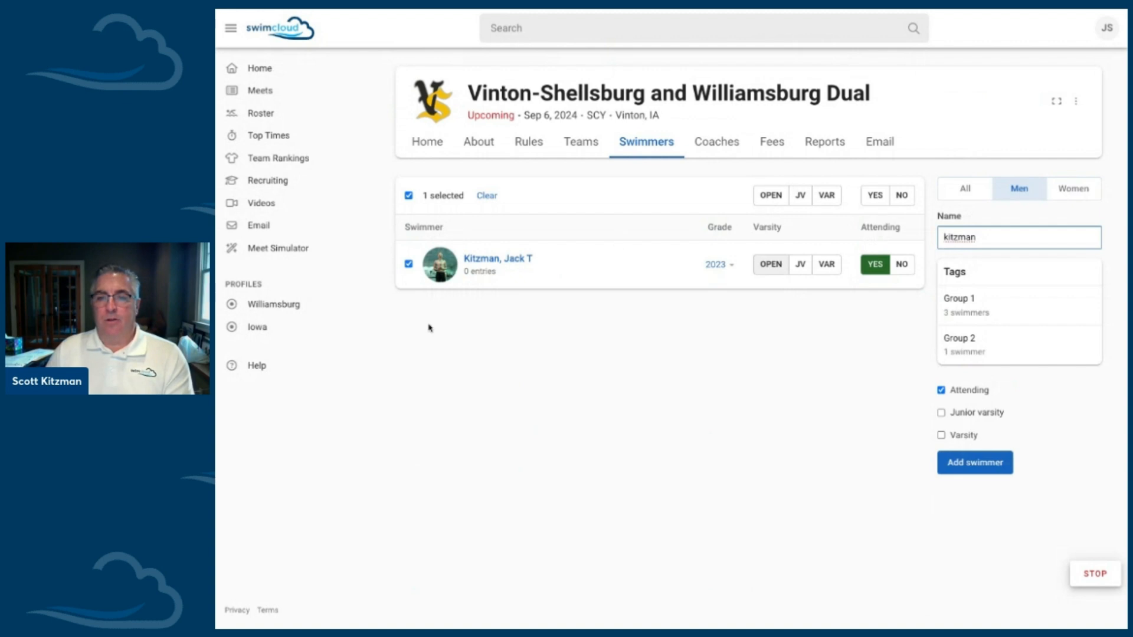
Step: Enter the found swimmer in the 100 Free and 100 Back, and return to the swimmers list
{"action": "left_click", "coordinate": [495, 259]}
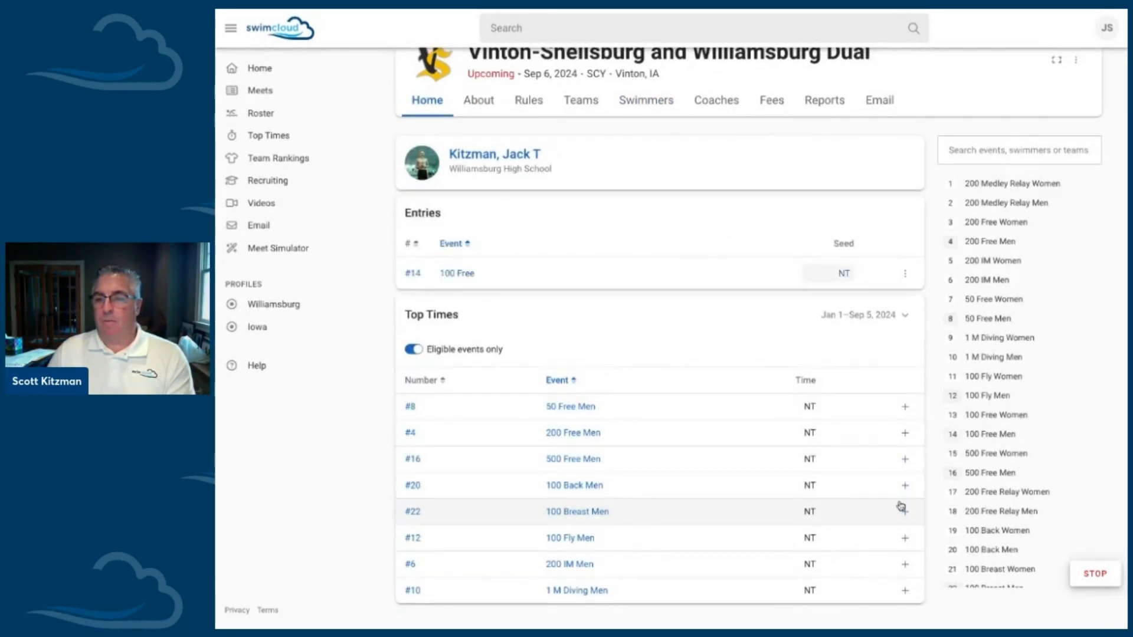
{"action": "left_click", "coordinate": [905, 485]}
{"action": "left_click", "coordinate": [644, 106]}
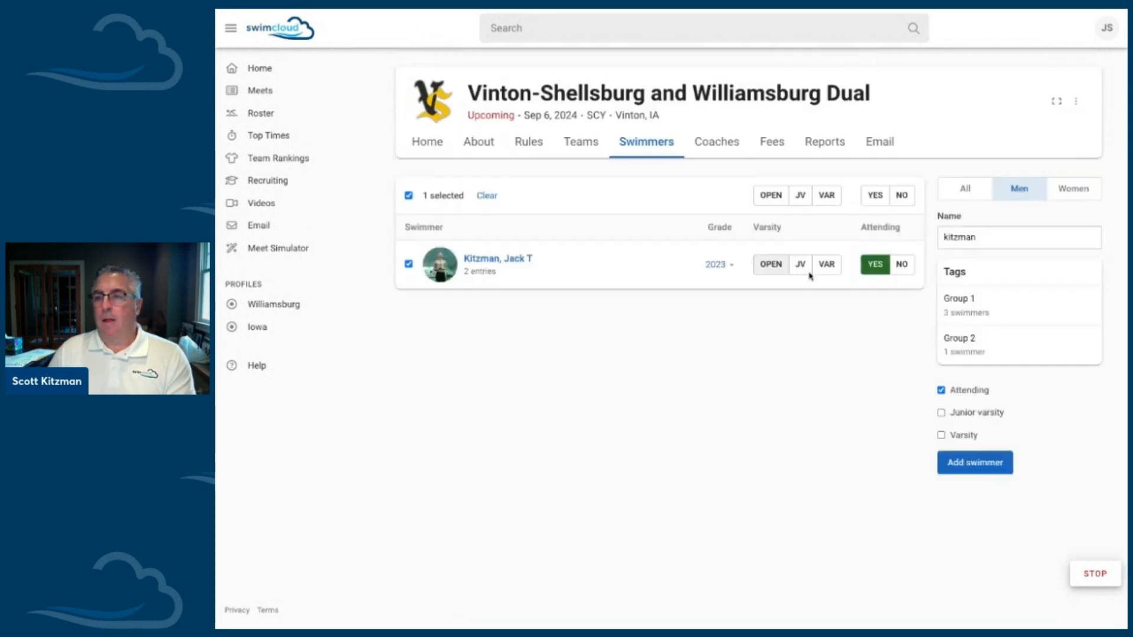
Step: Clear the name search and the attending filter so that all the men are listed
{"action": "double_click", "coordinate": [969, 236]}
{"action": "key", "text": "BackSpace"}
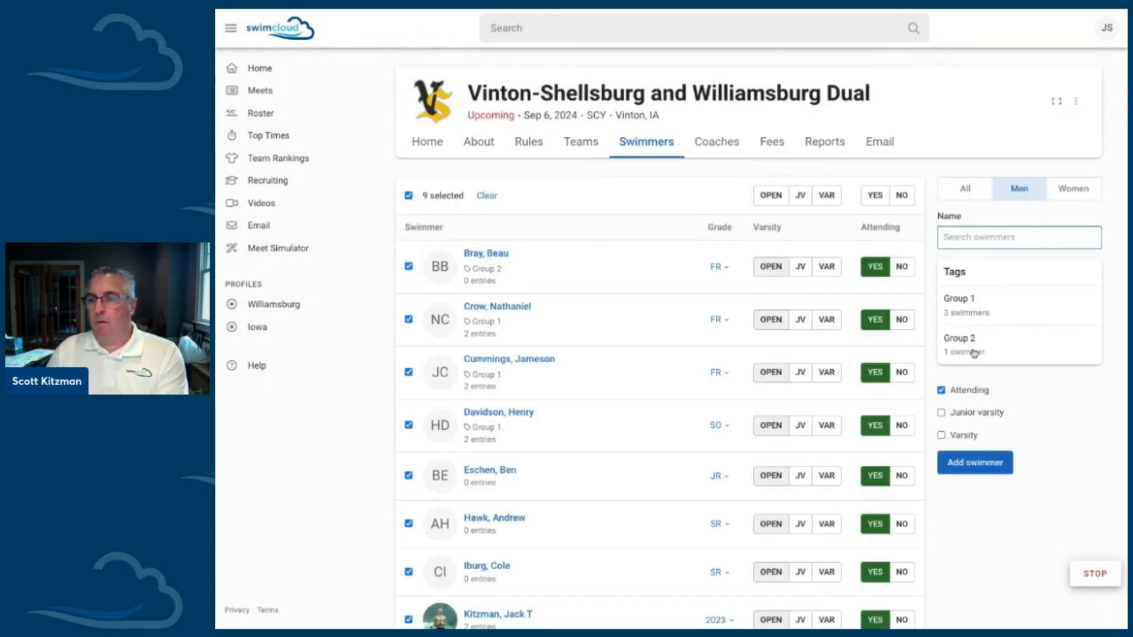
{"action": "left_click", "coordinate": [941, 389]}
{"action": "scroll", "coordinate": [859, 392], "scroll_direction": "down", "scroll_amount": 6}
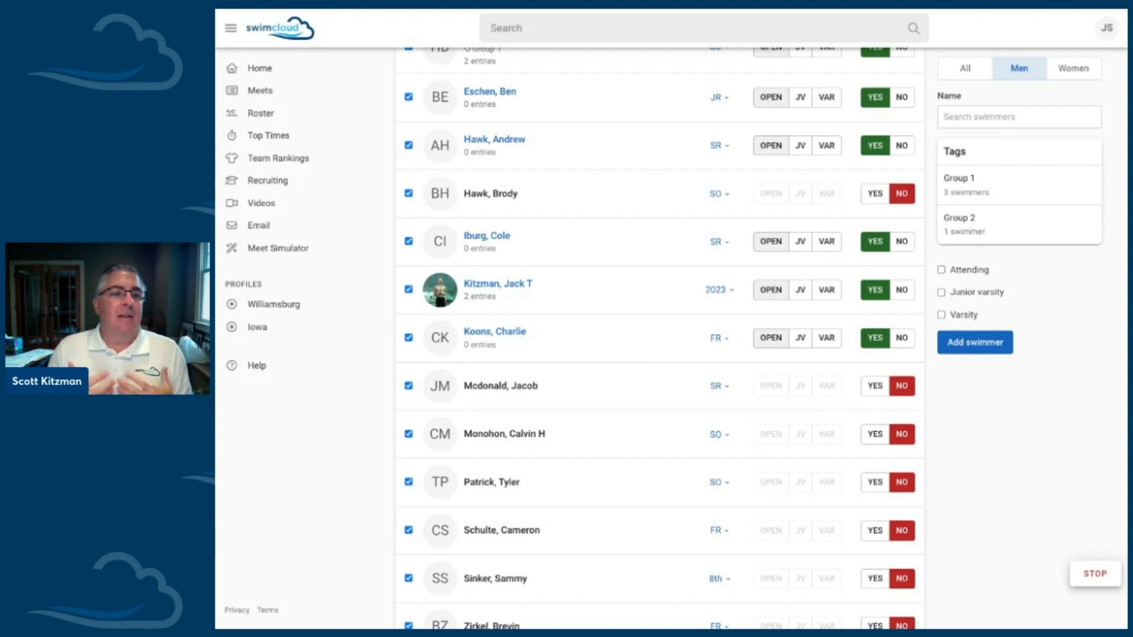
Step: Filter the men by the Group 2 tag, switch to Group 1, remove the tag filter, and review the full attendance list
{"action": "left_click", "coordinate": [991, 236]}
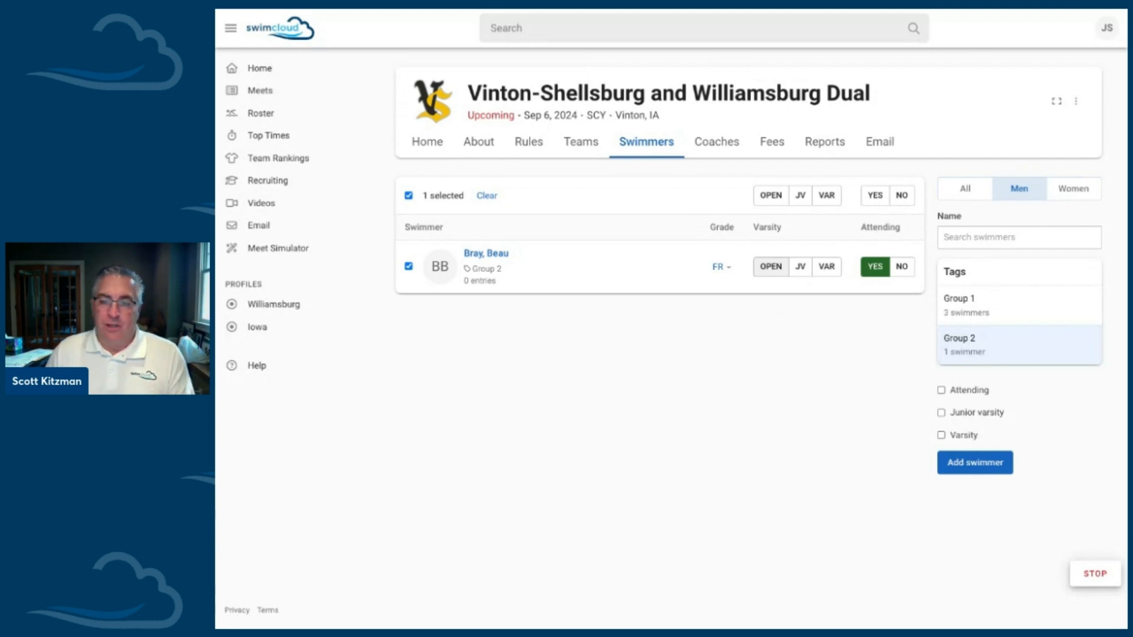
{"action": "left_click", "coordinate": [953, 301]}
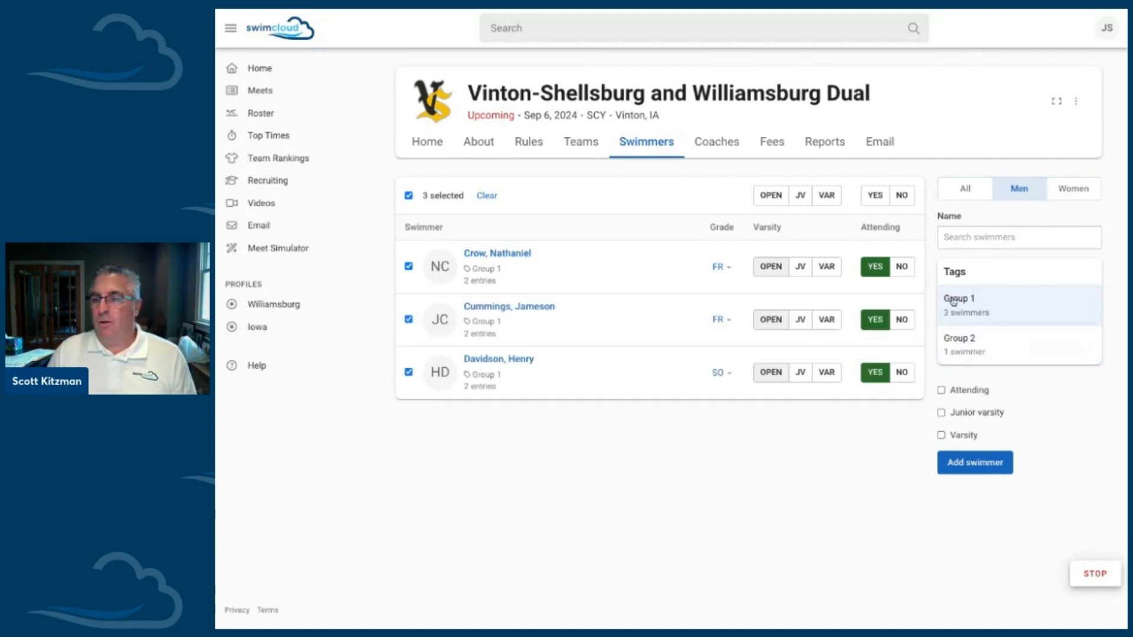
{"action": "left_click", "coordinate": [955, 303]}
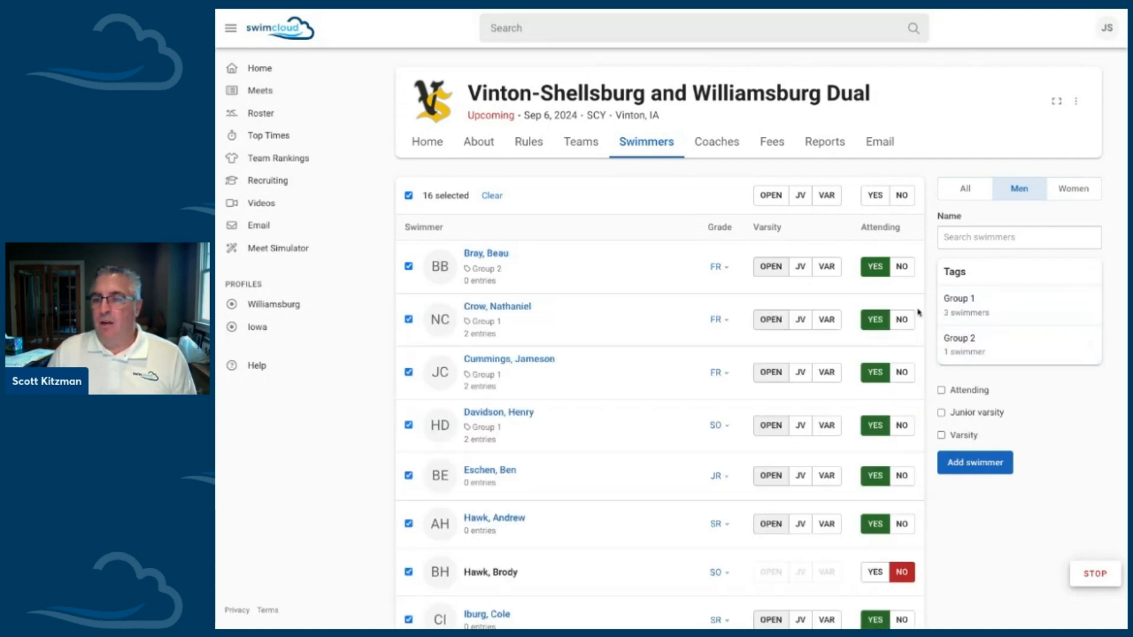
{"action": "scroll", "coordinate": [839, 326], "scroll_direction": "down", "scroll_amount": 2}
{"action": "scroll", "coordinate": [840, 327], "scroll_direction": "down", "scroll_amount": 2}
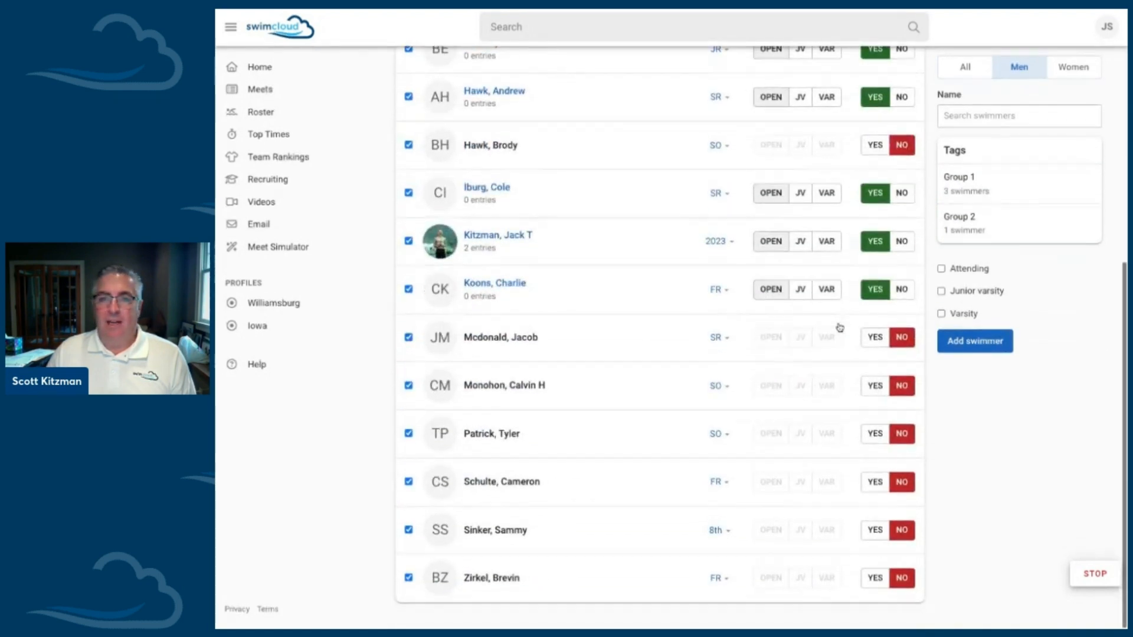
{"action": "scroll", "coordinate": [595, 118], "scroll_direction": "up", "scroll_amount": 2}
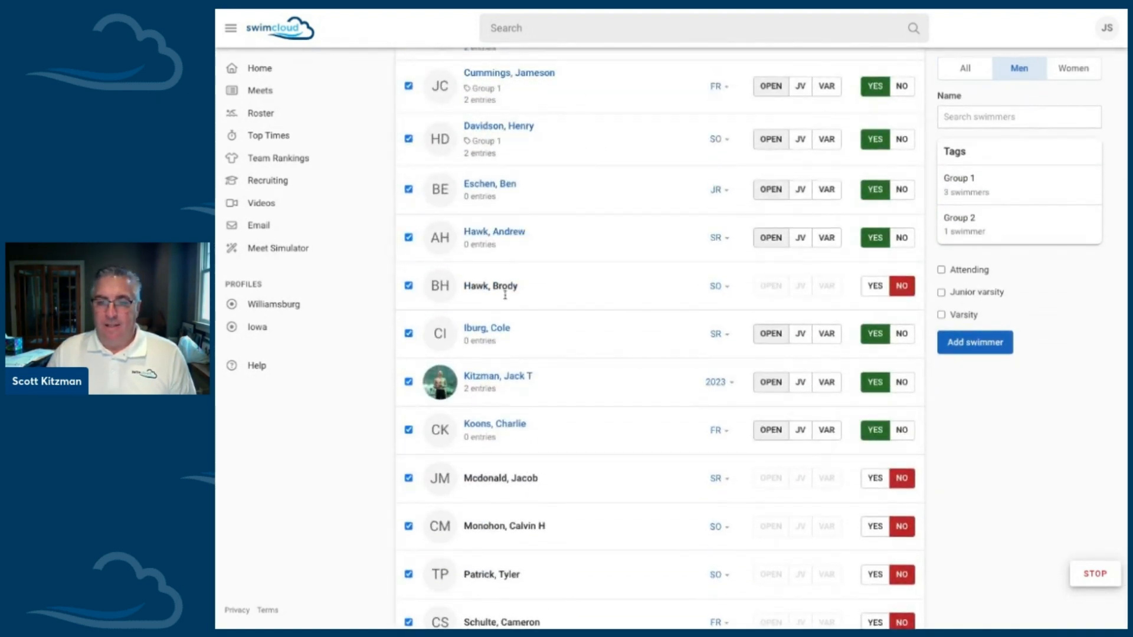
{"action": "scroll", "coordinate": [512, 463], "scroll_direction": "up", "scroll_amount": 3}
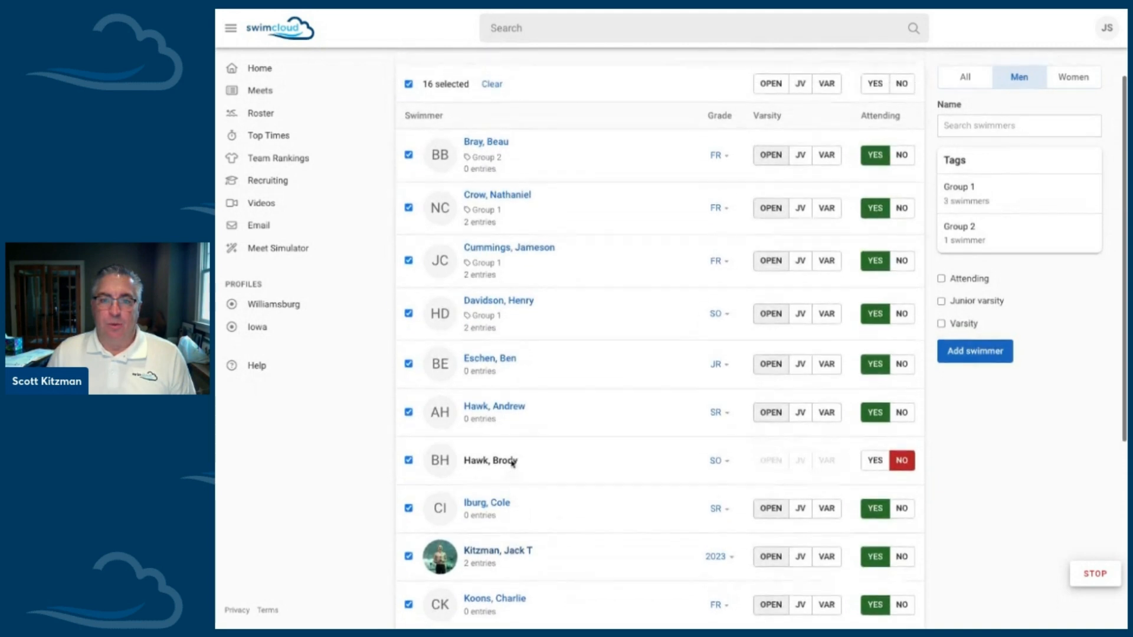
{"action": "scroll", "coordinate": [511, 333], "scroll_direction": "up", "scroll_amount": 3}
Step: Open the meet's home page and review the Williamsburg entries grouped by swimmer and by event
{"action": "left_click", "coordinate": [433, 139]}
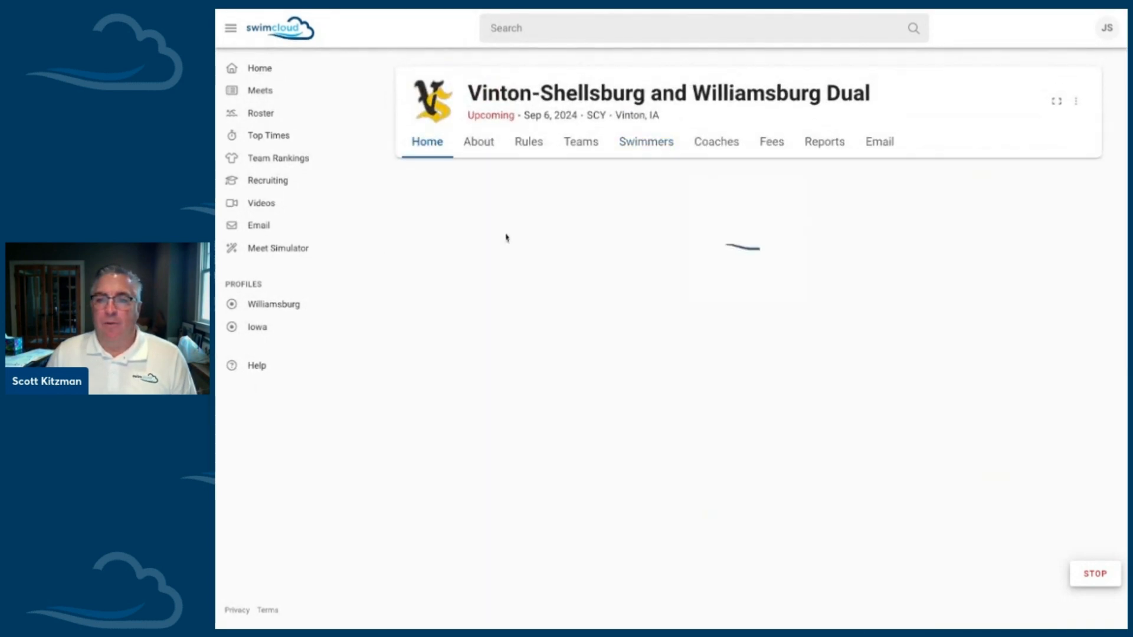
{"action": "left_click", "coordinate": [891, 304]}
{"action": "scroll", "coordinate": [678, 425], "scroll_direction": "down", "scroll_amount": 4}
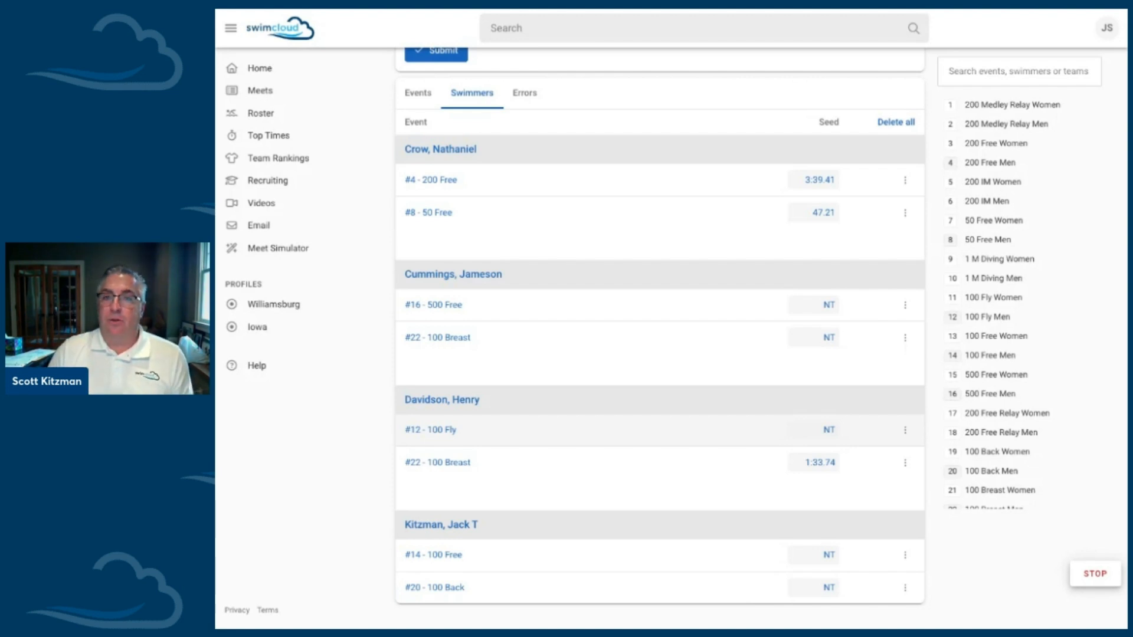
{"action": "scroll", "coordinate": [663, 387], "scroll_direction": "up", "scroll_amount": 3}
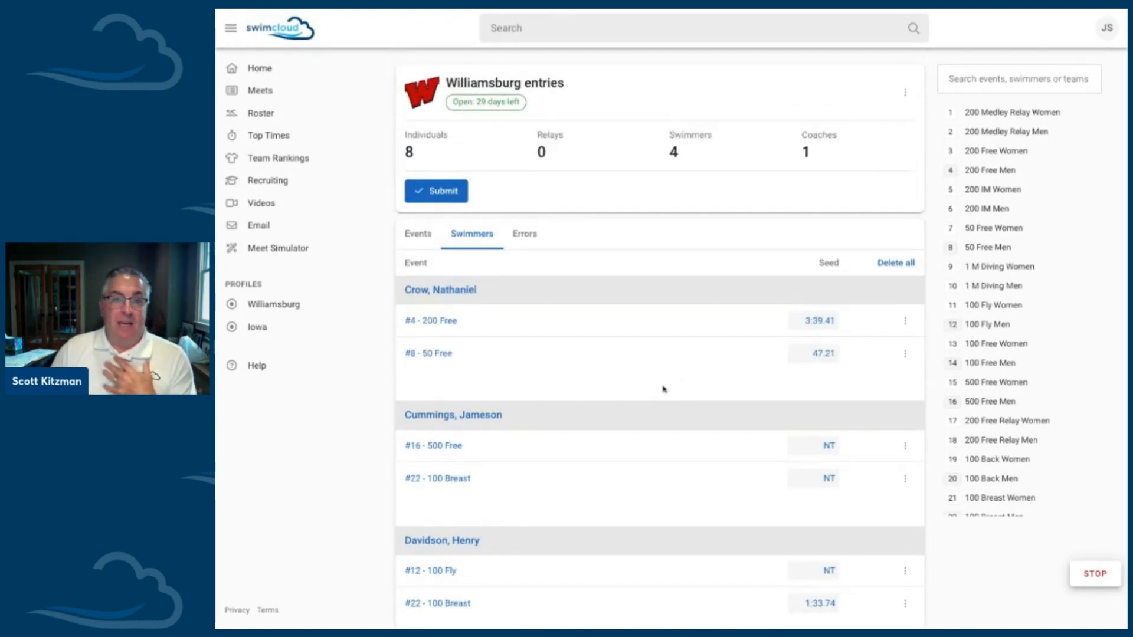
{"action": "scroll", "coordinate": [663, 388], "scroll_direction": "up", "scroll_amount": 2}
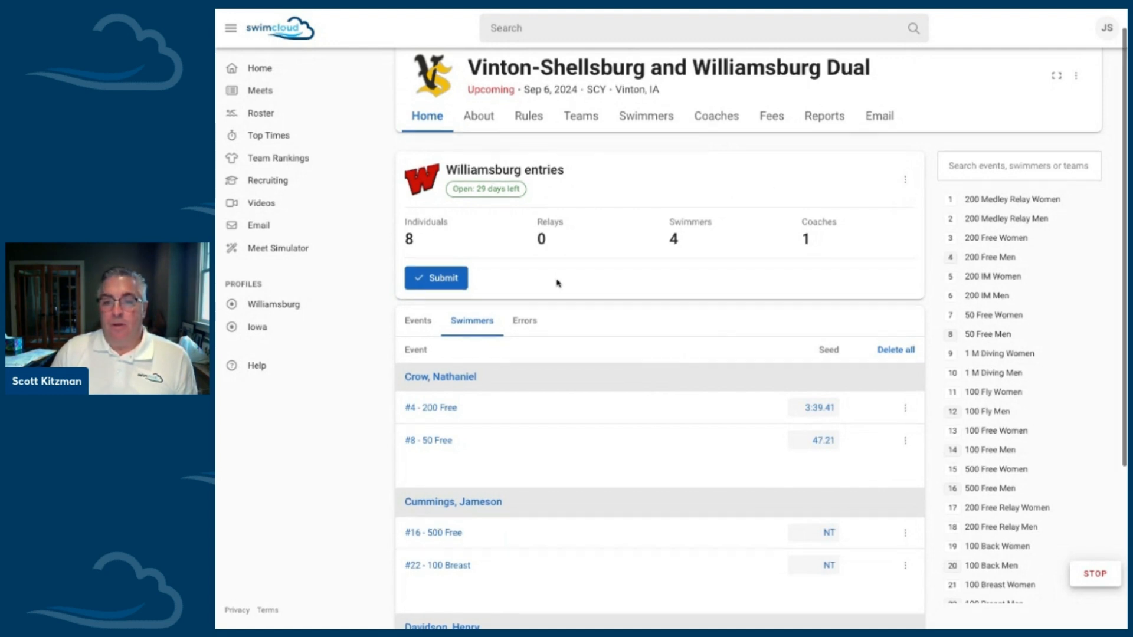
{"action": "scroll", "coordinate": [558, 283], "scroll_direction": "down", "scroll_amount": 4}
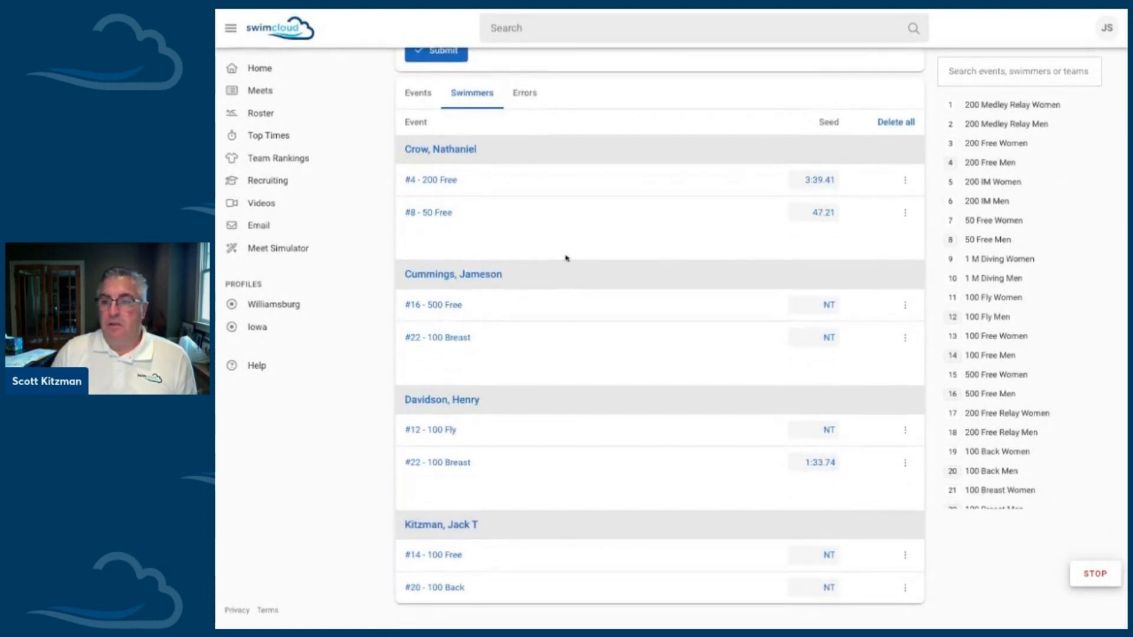
{"action": "scroll", "coordinate": [557, 279], "scroll_direction": "up", "scroll_amount": 4}
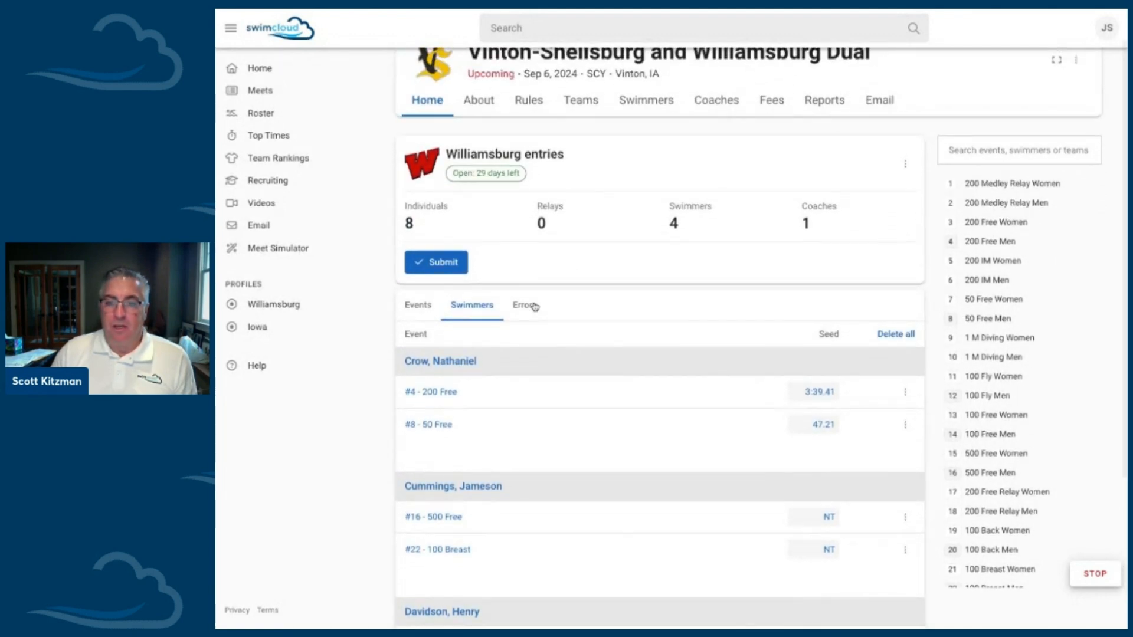
{"action": "left_click", "coordinate": [413, 309]}
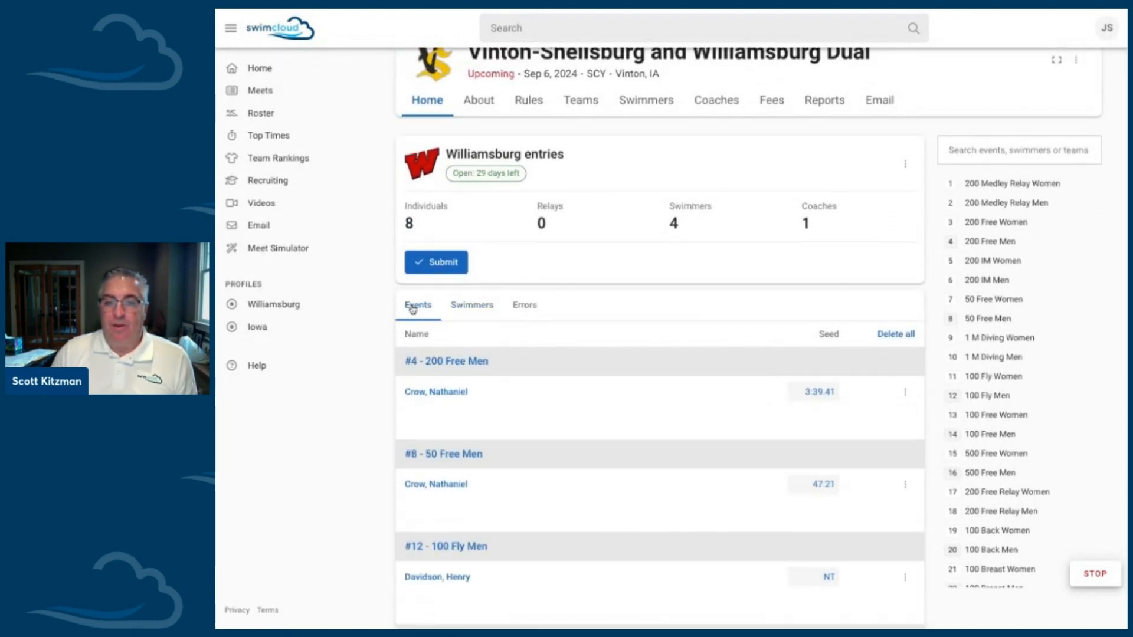
{"action": "left_click", "coordinate": [460, 307]}
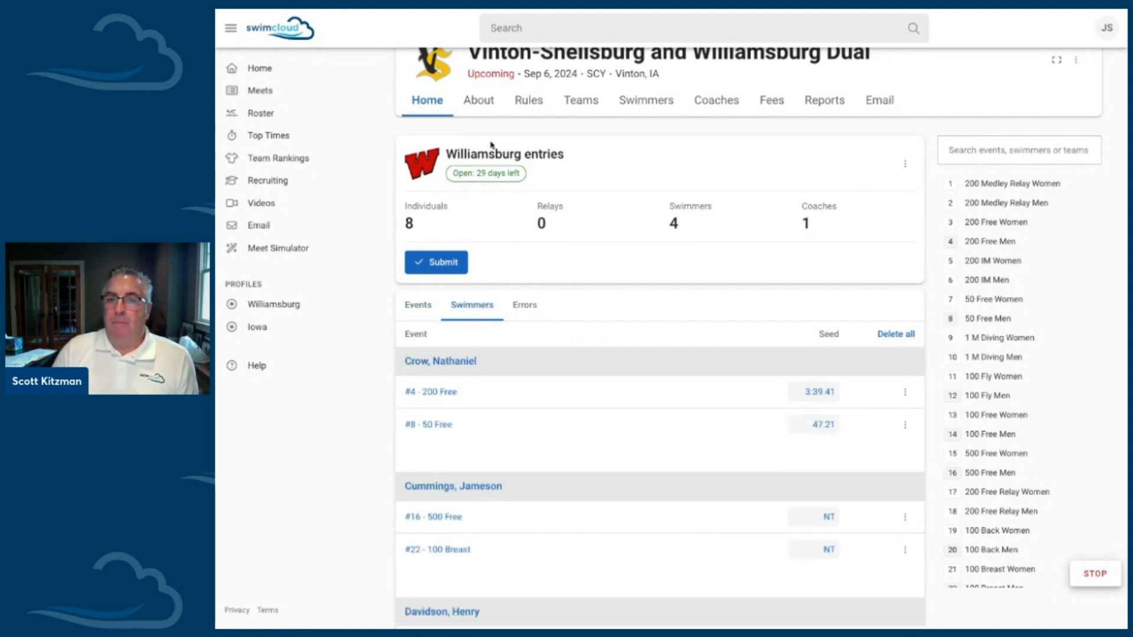
Step: Export the Williamsburg entries from the dual meet
{"action": "left_click", "coordinate": [906, 164]}
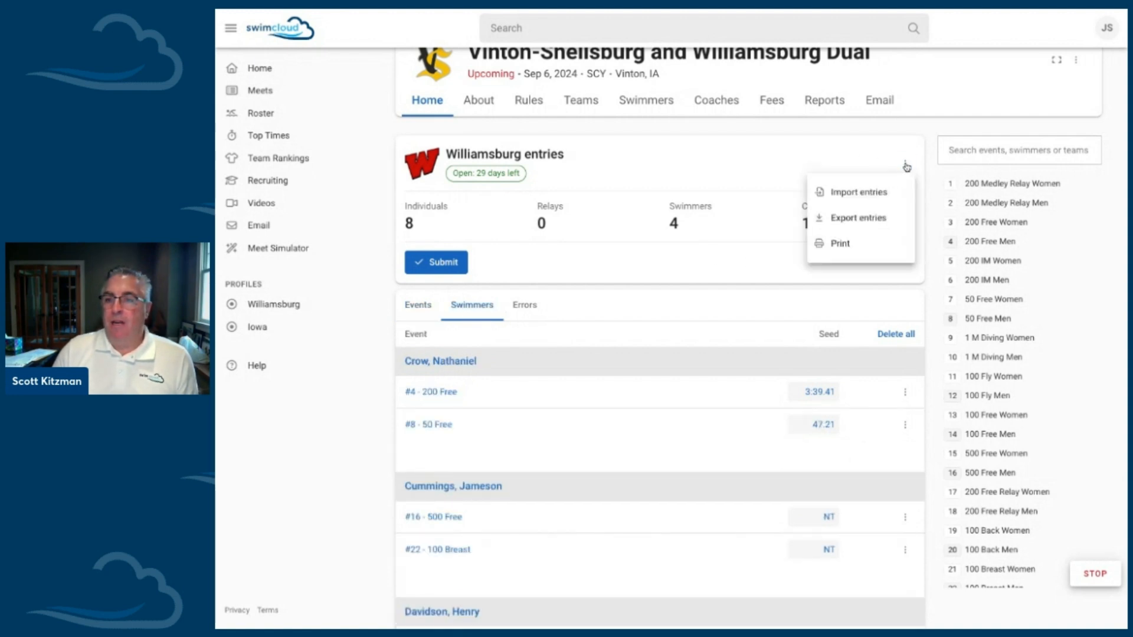
{"action": "left_click", "coordinate": [848, 220]}
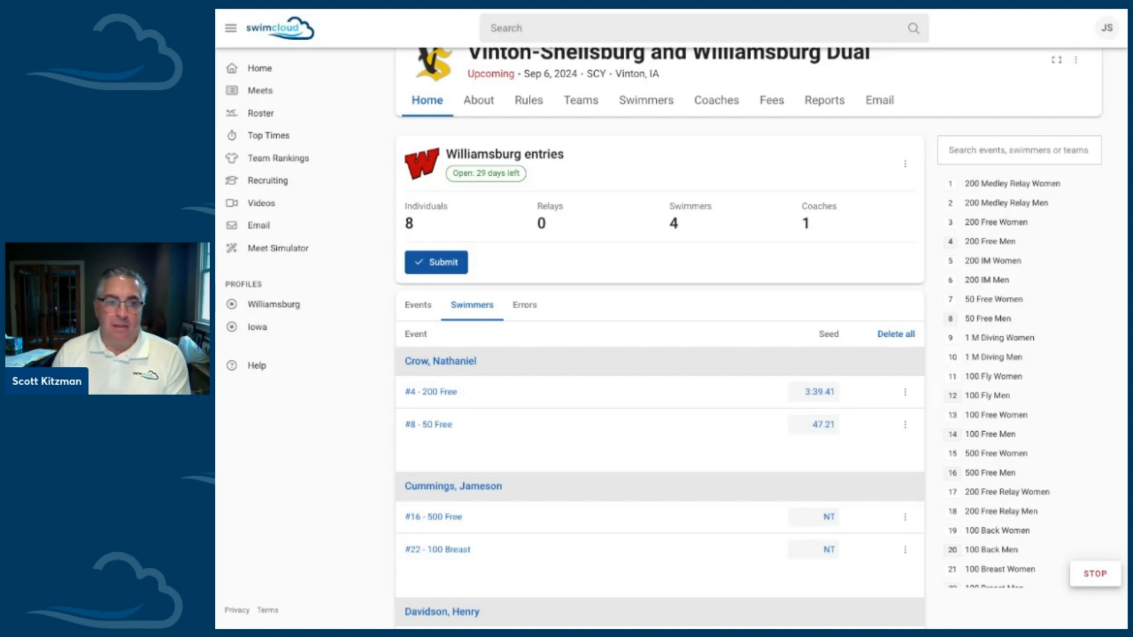
Step: Open the meet's printable reports and view the Entries report and the Matrix report
{"action": "left_click", "coordinate": [905, 165]}
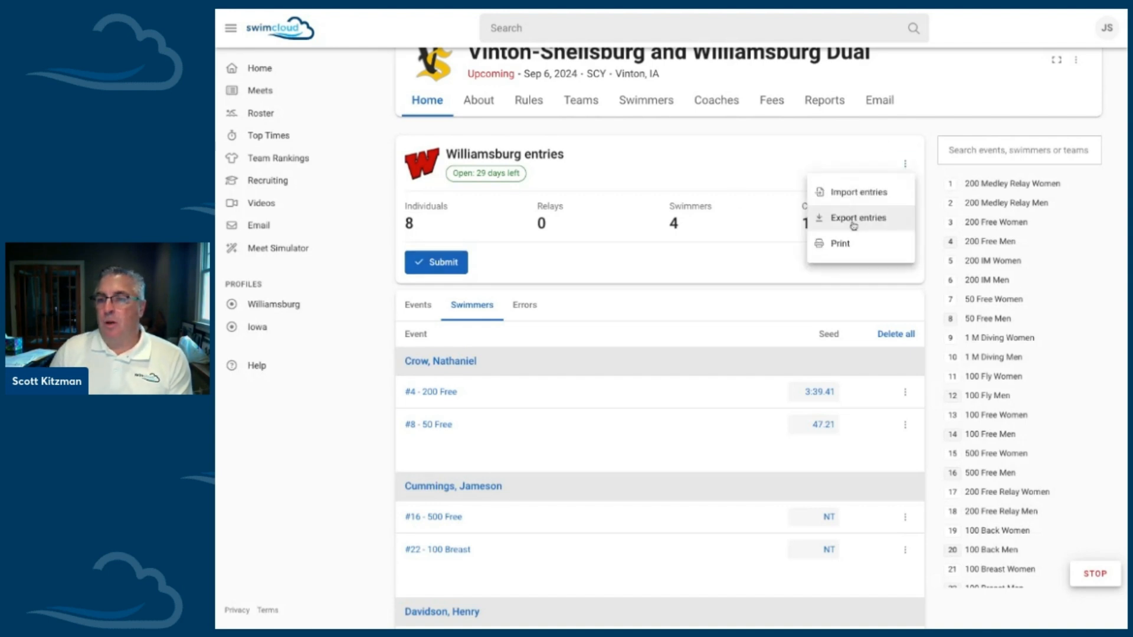
{"action": "left_click", "coordinate": [845, 245]}
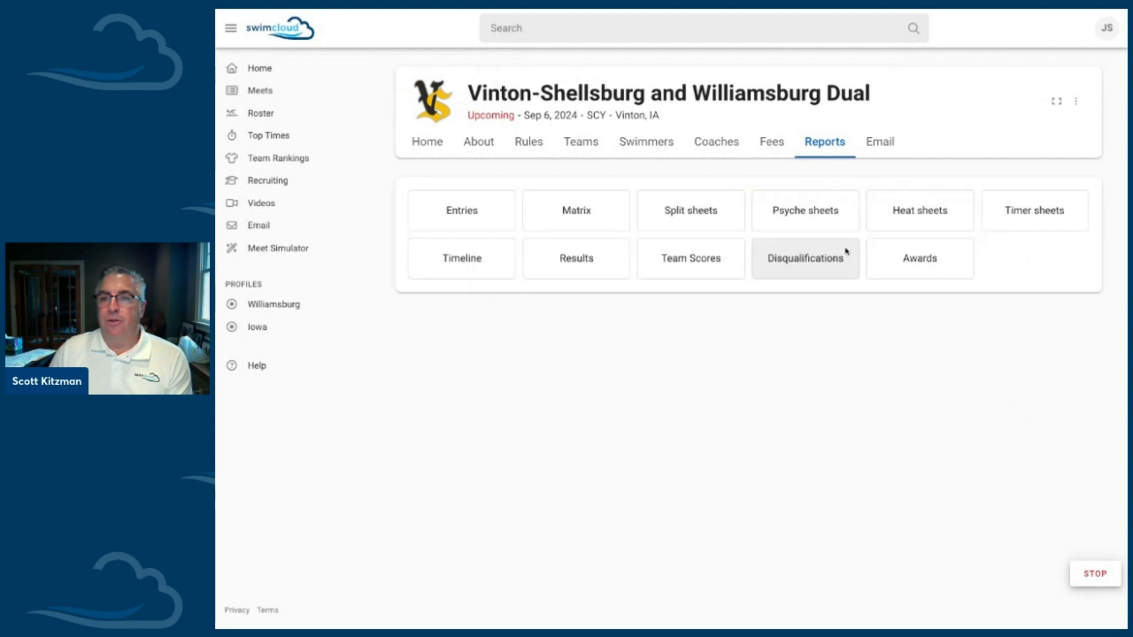
{"action": "left_click", "coordinate": [495, 223]}
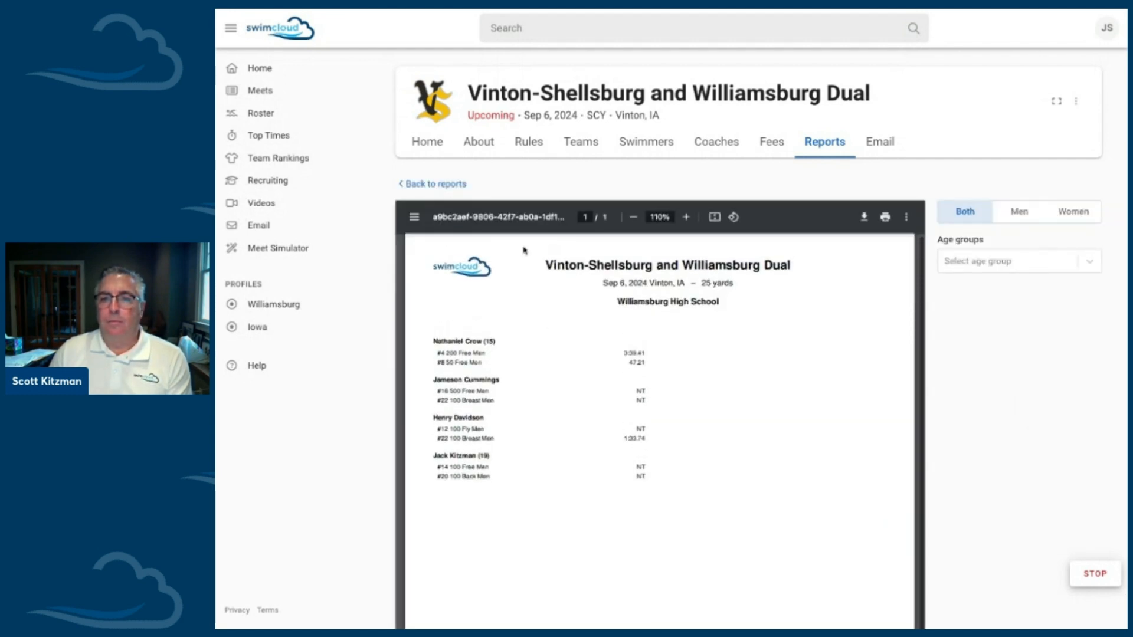
{"action": "left_click", "coordinate": [428, 180]}
{"action": "left_click", "coordinate": [578, 220]}
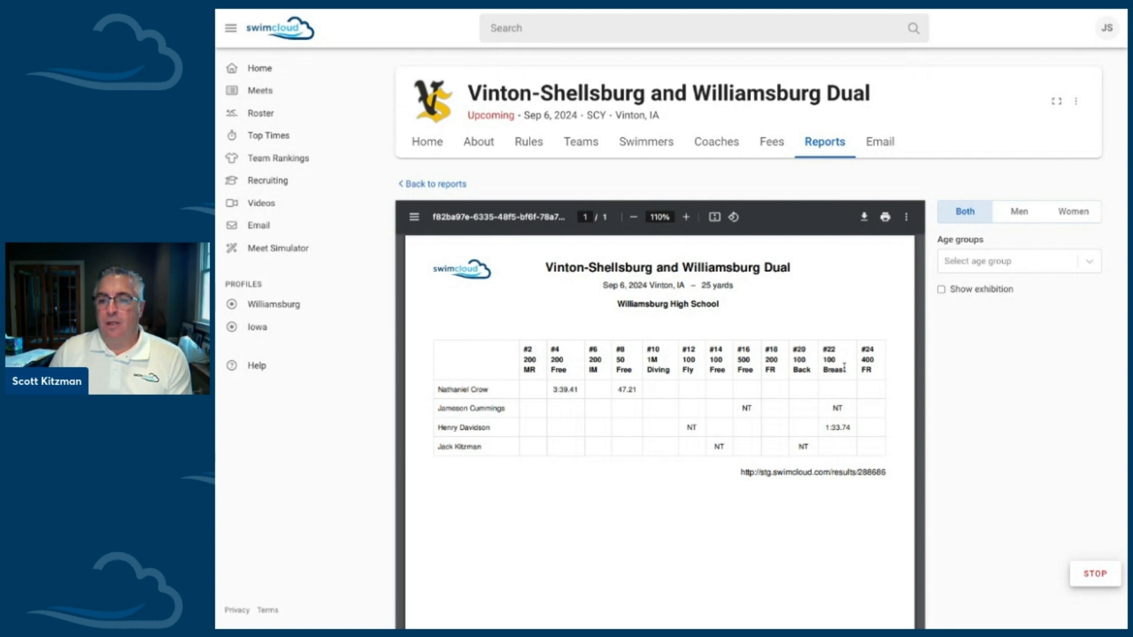
Step: Generate the split sheets with a line for stroke rate and a blank line for each swimmer
{"action": "left_click", "coordinate": [436, 185]}
{"action": "left_click", "coordinate": [660, 220]}
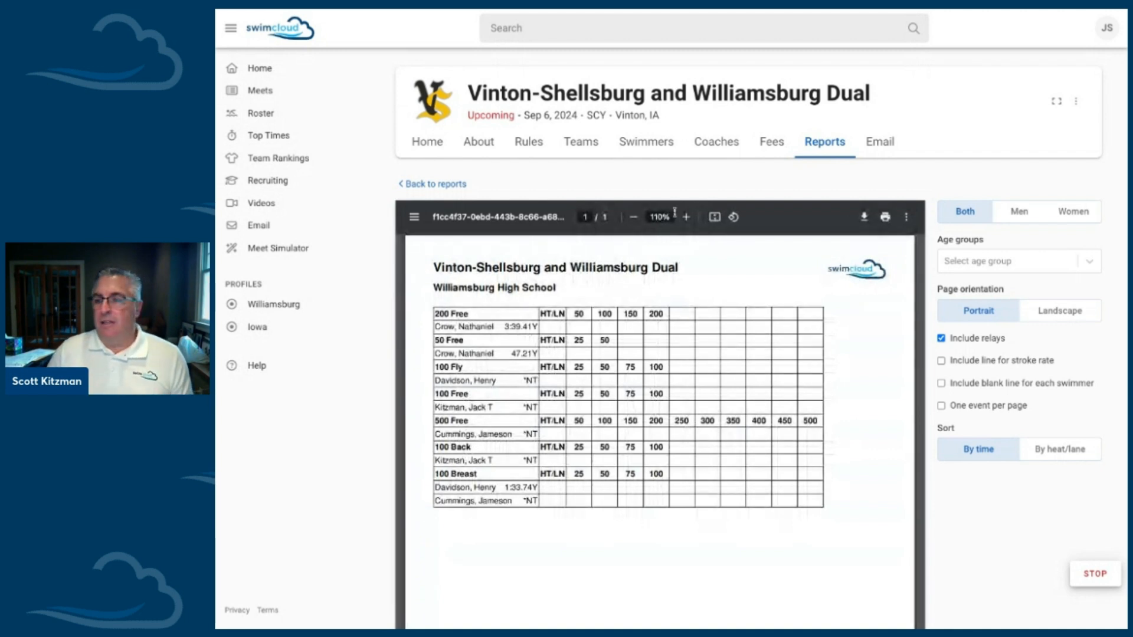
{"action": "left_click", "coordinate": [942, 361]}
{"action": "left_click", "coordinate": [942, 385]}
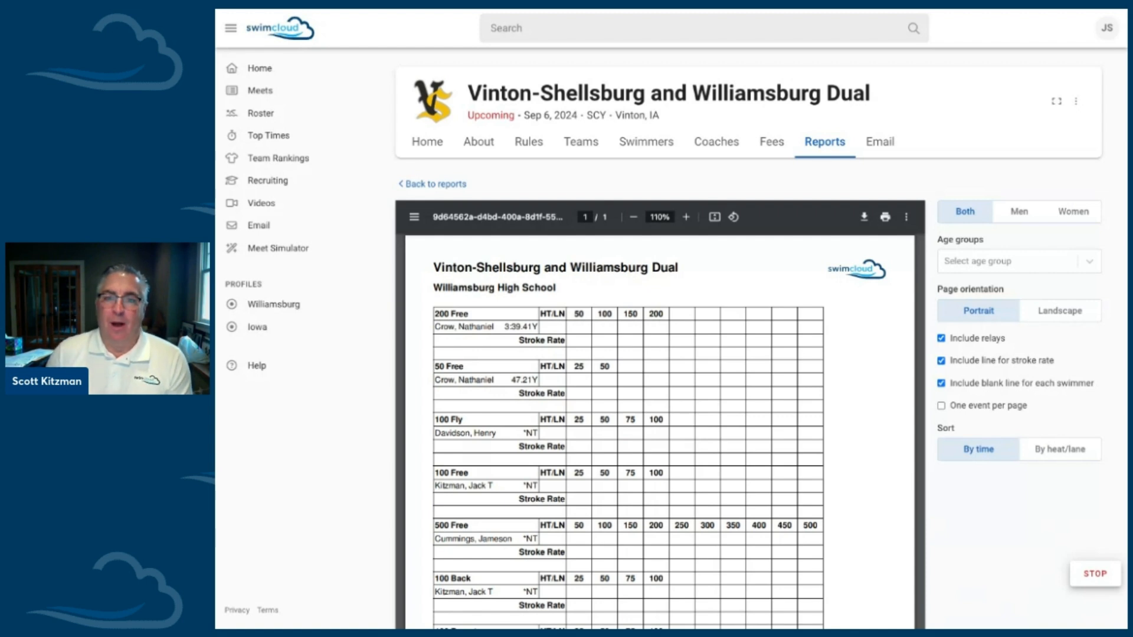
Step: Open the Williamsburg High School team profile
{"action": "left_click", "coordinate": [274, 306]}
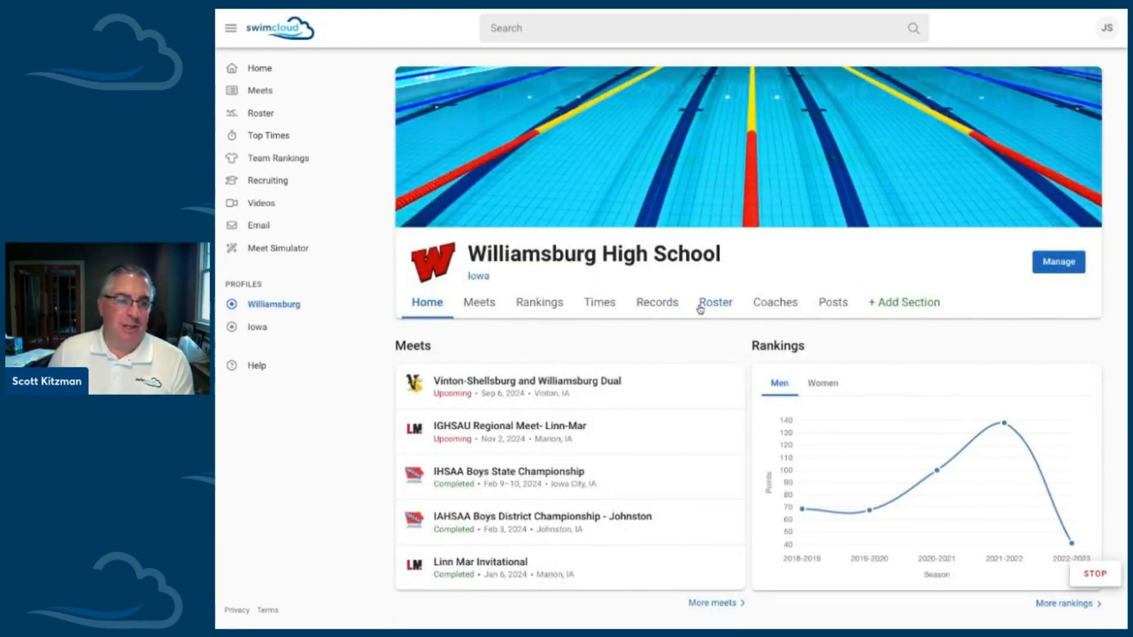